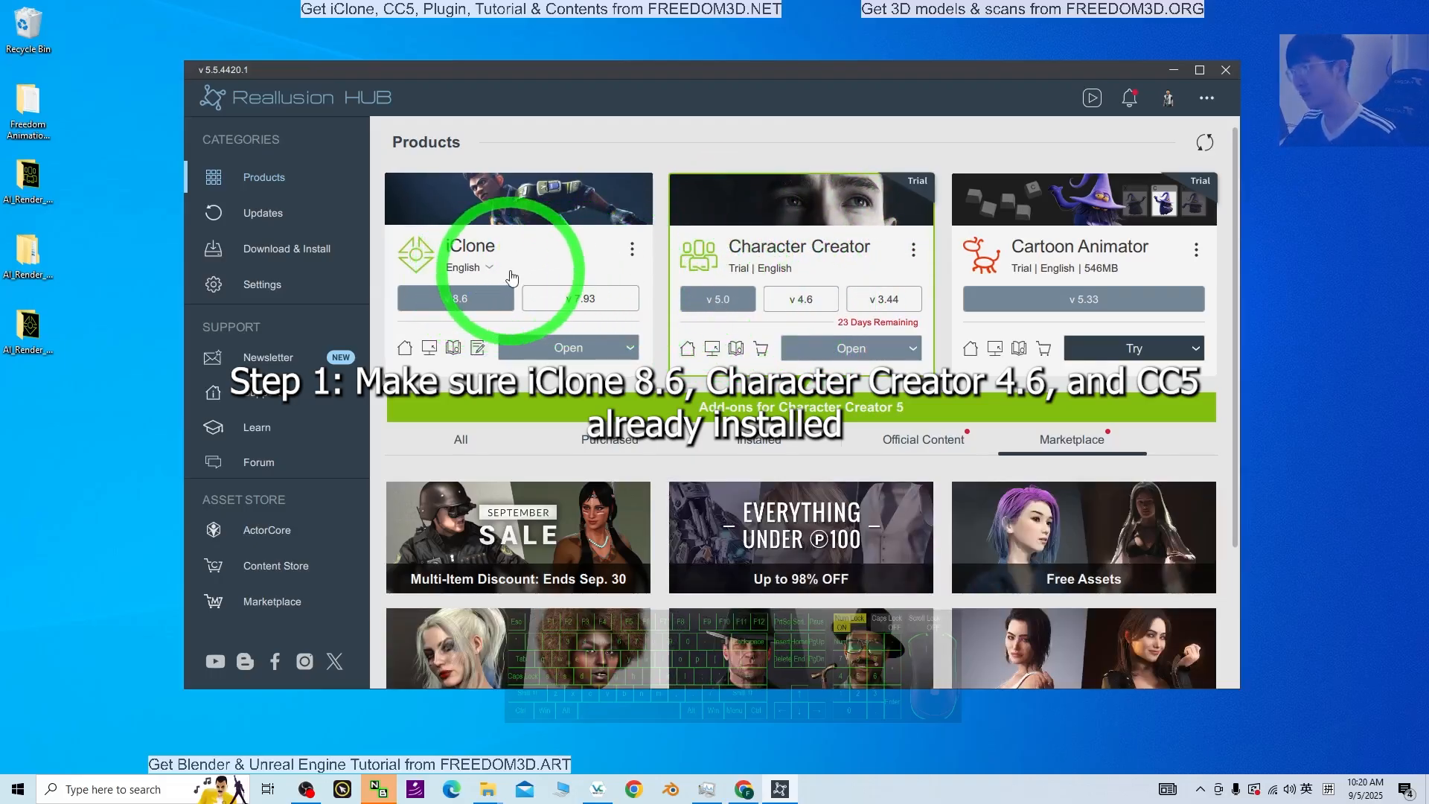
- Switch to Chrome and review the AI Render download links for Character Creator 5, Character Creator 4.6 and iClone 8.6 on the forum page
mouse_move(921, 535)
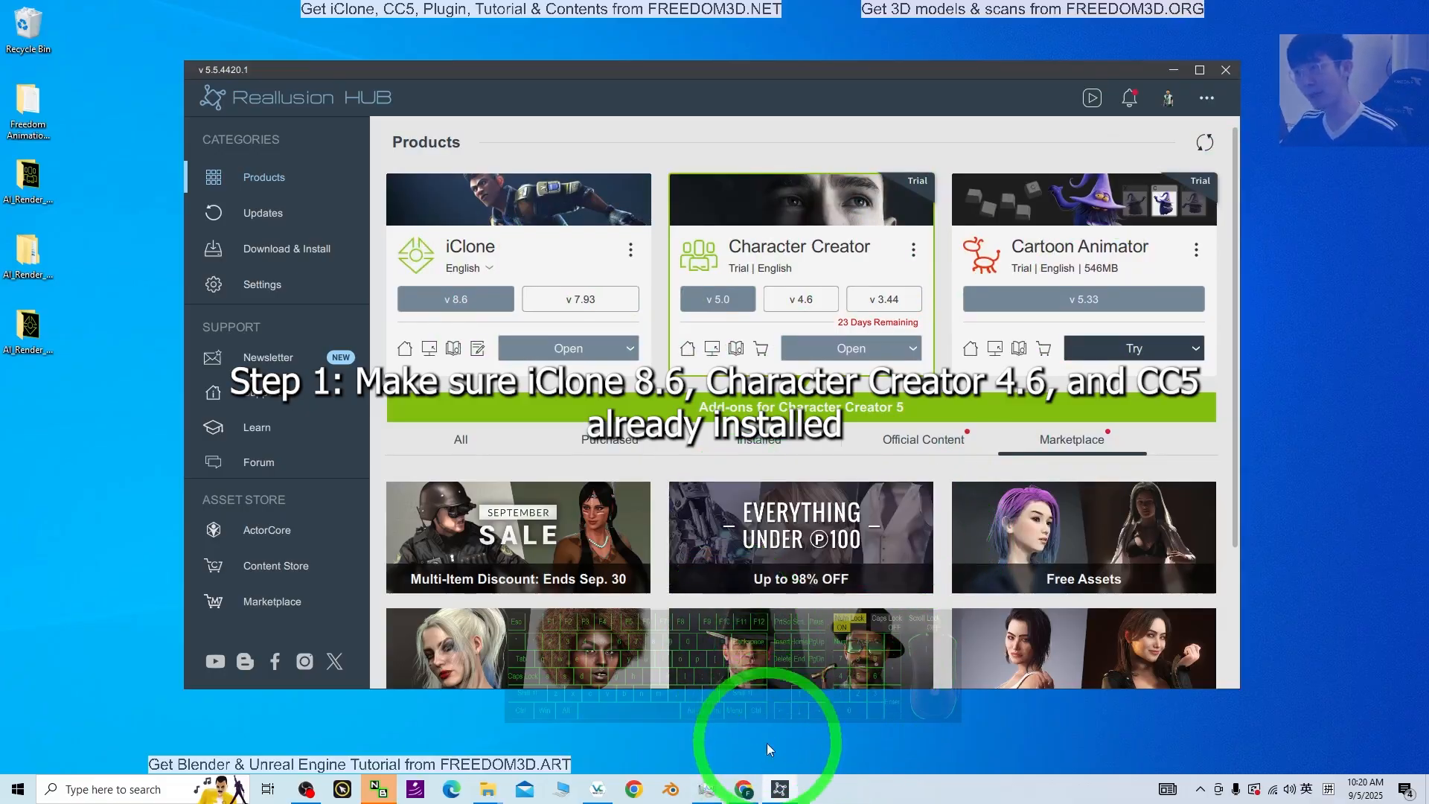
click(743, 791)
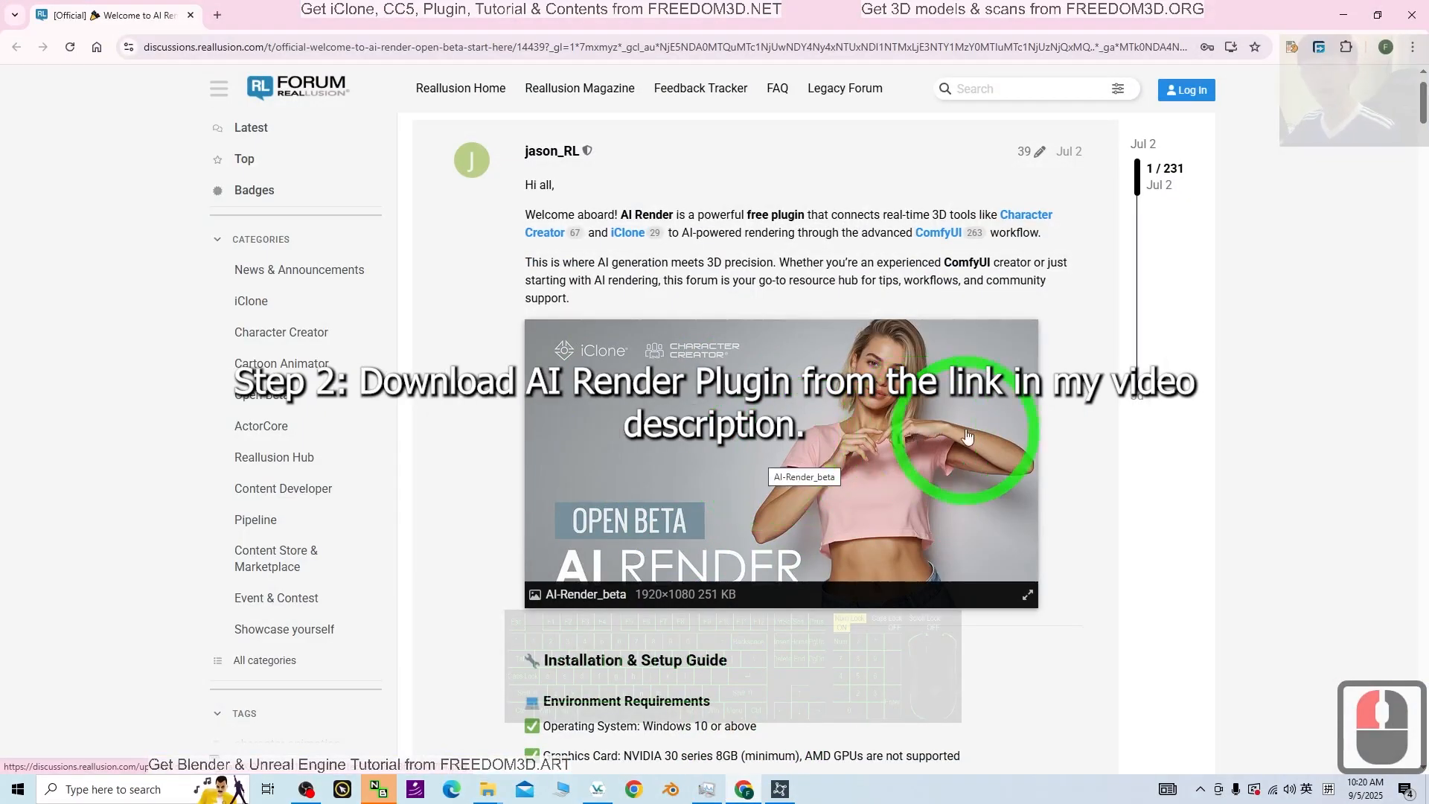
scroll(1165, 467, down, 1)
scroll(1143, 436, up, 1)
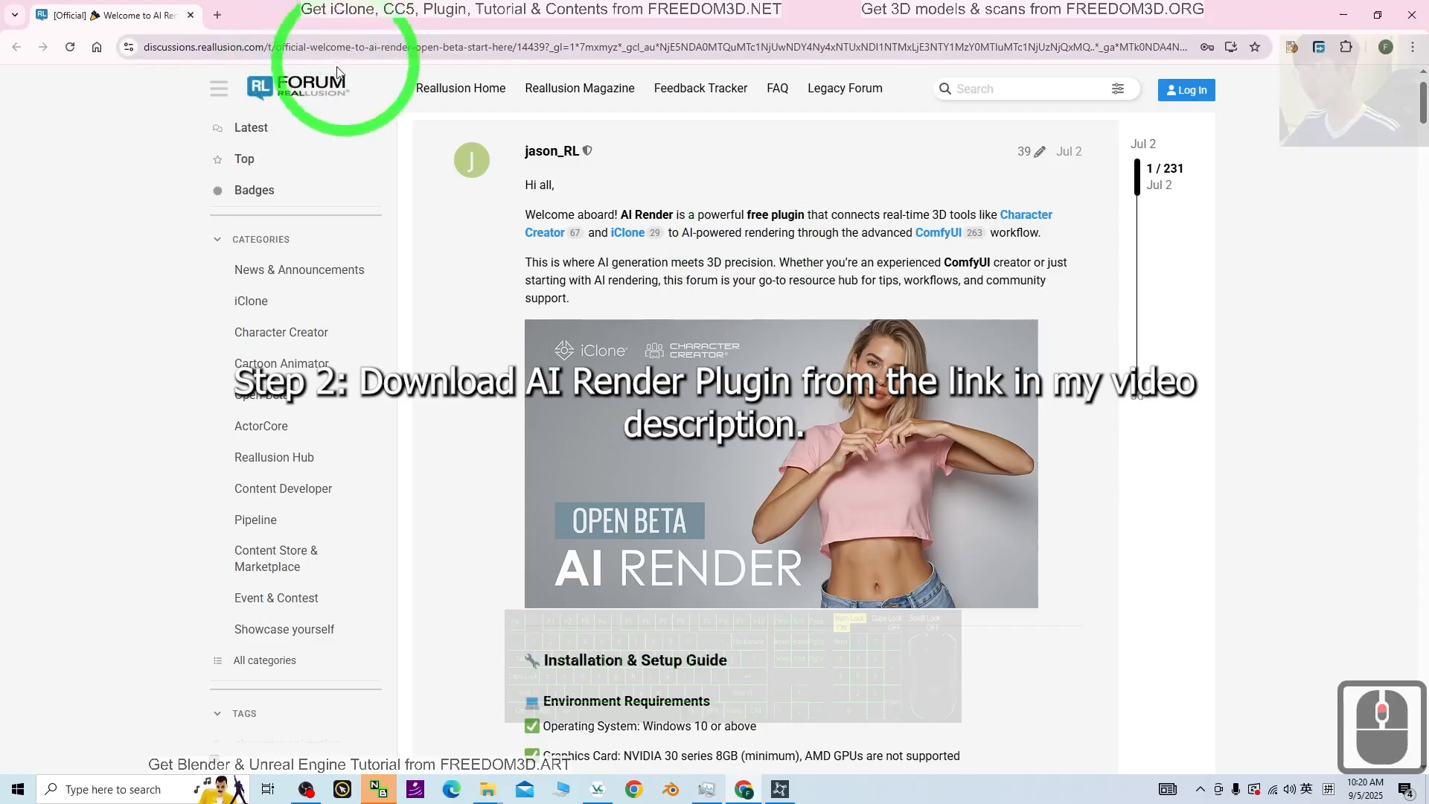
scroll(903, 447, down, 2)
scroll(902, 446, down, 8)
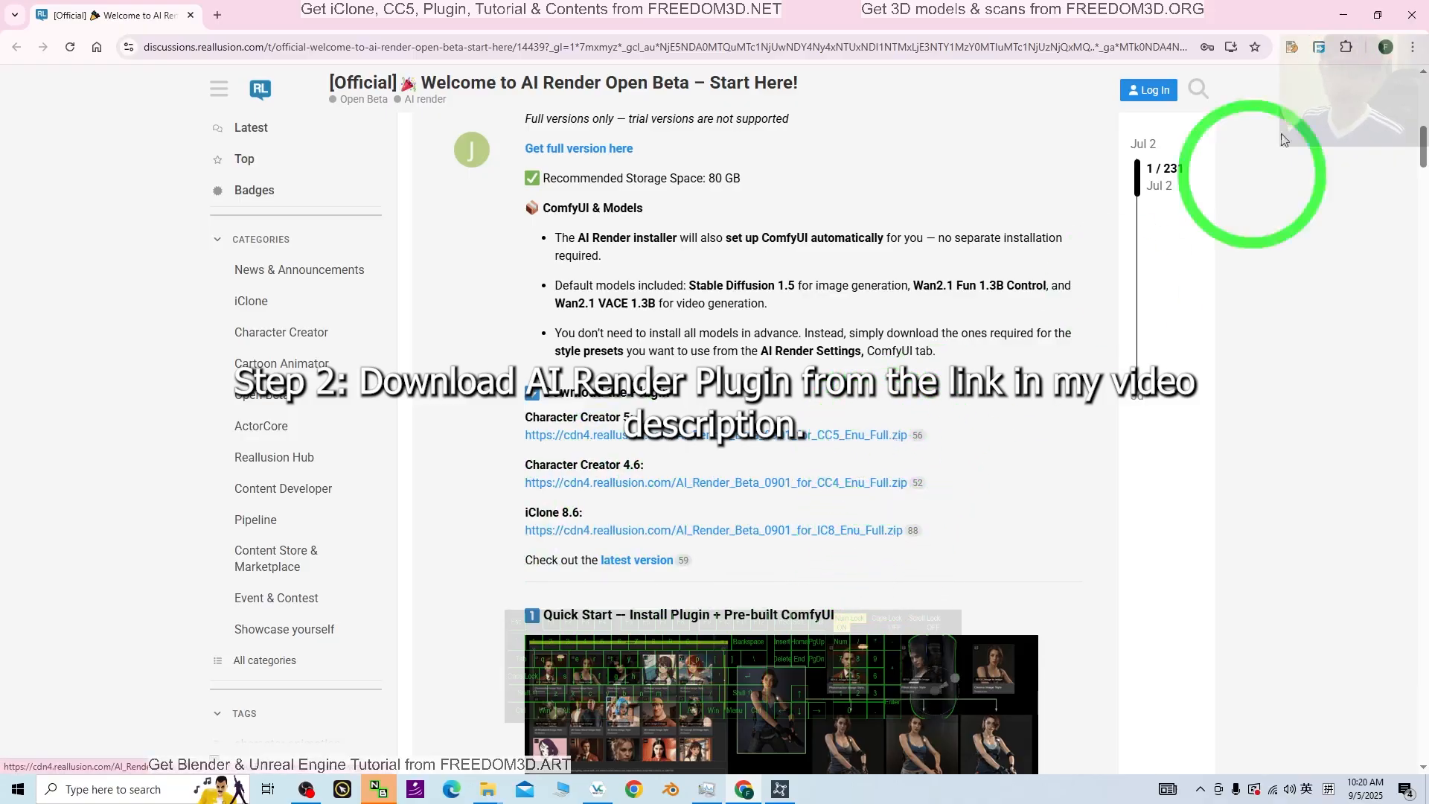
click(1344, 14)
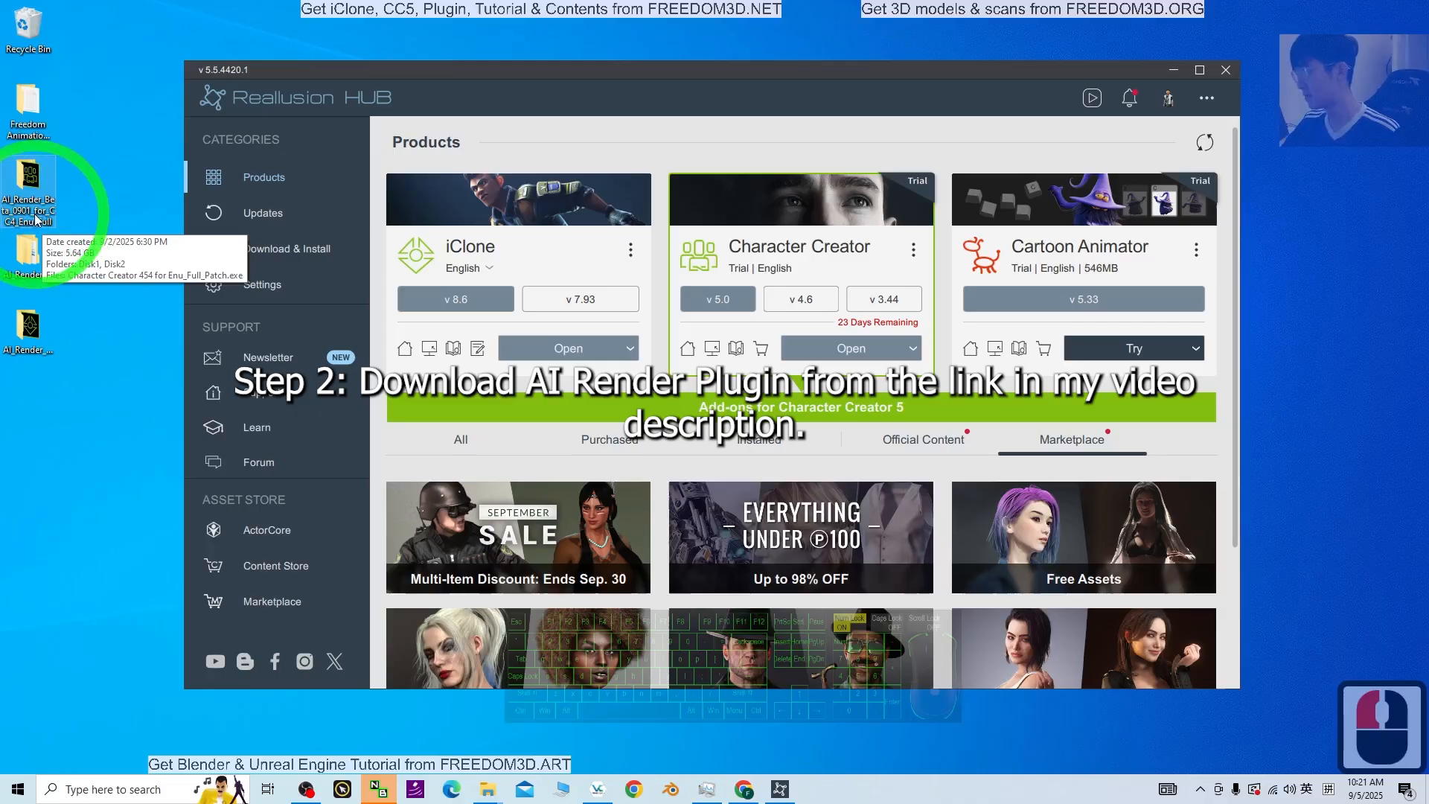
- Check the downloaded plugin folders on the desktop and the Character Creator 4.6 and 5.0 entries in Reallusion Hub
click(46, 270)
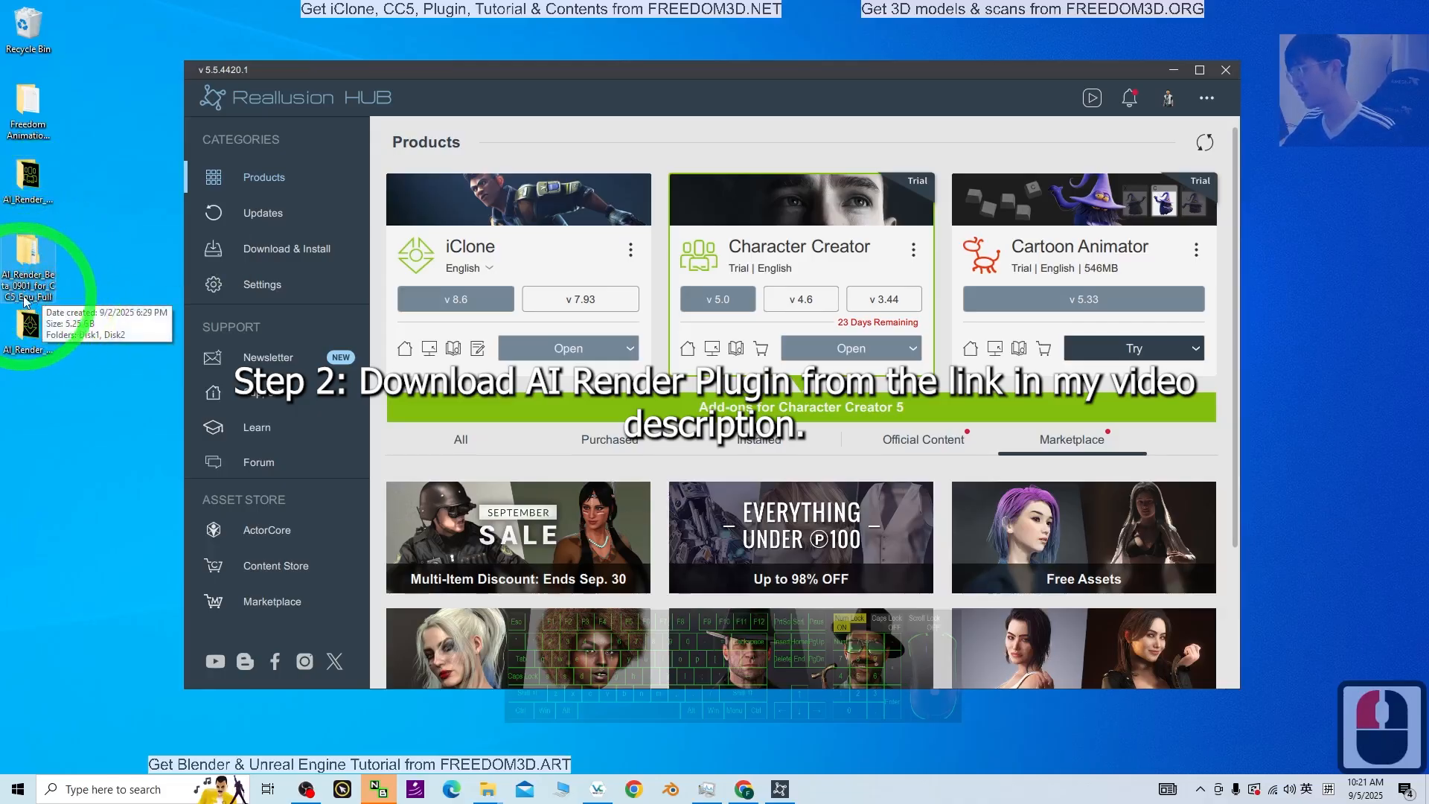
click(33, 337)
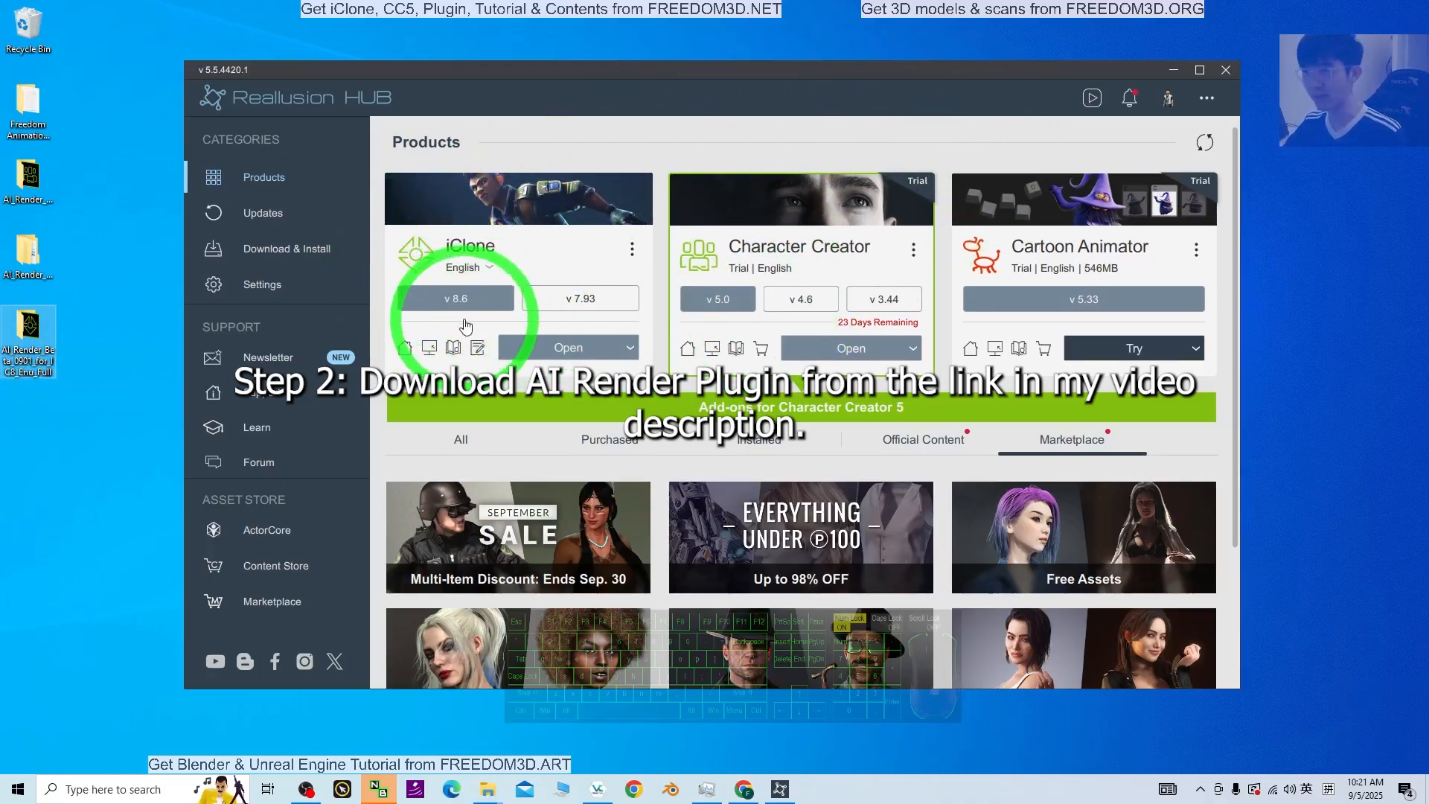
click(796, 299)
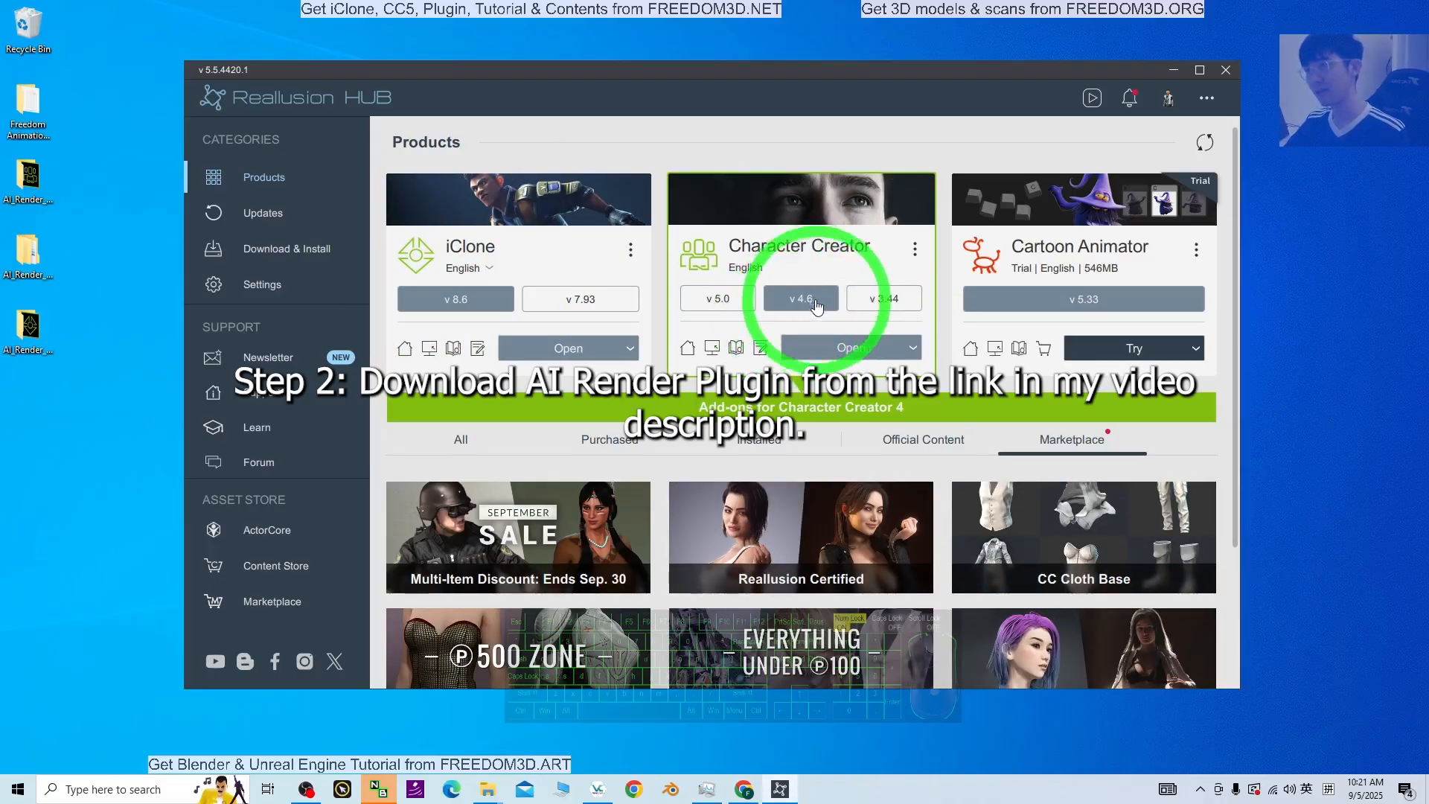
click(735, 300)
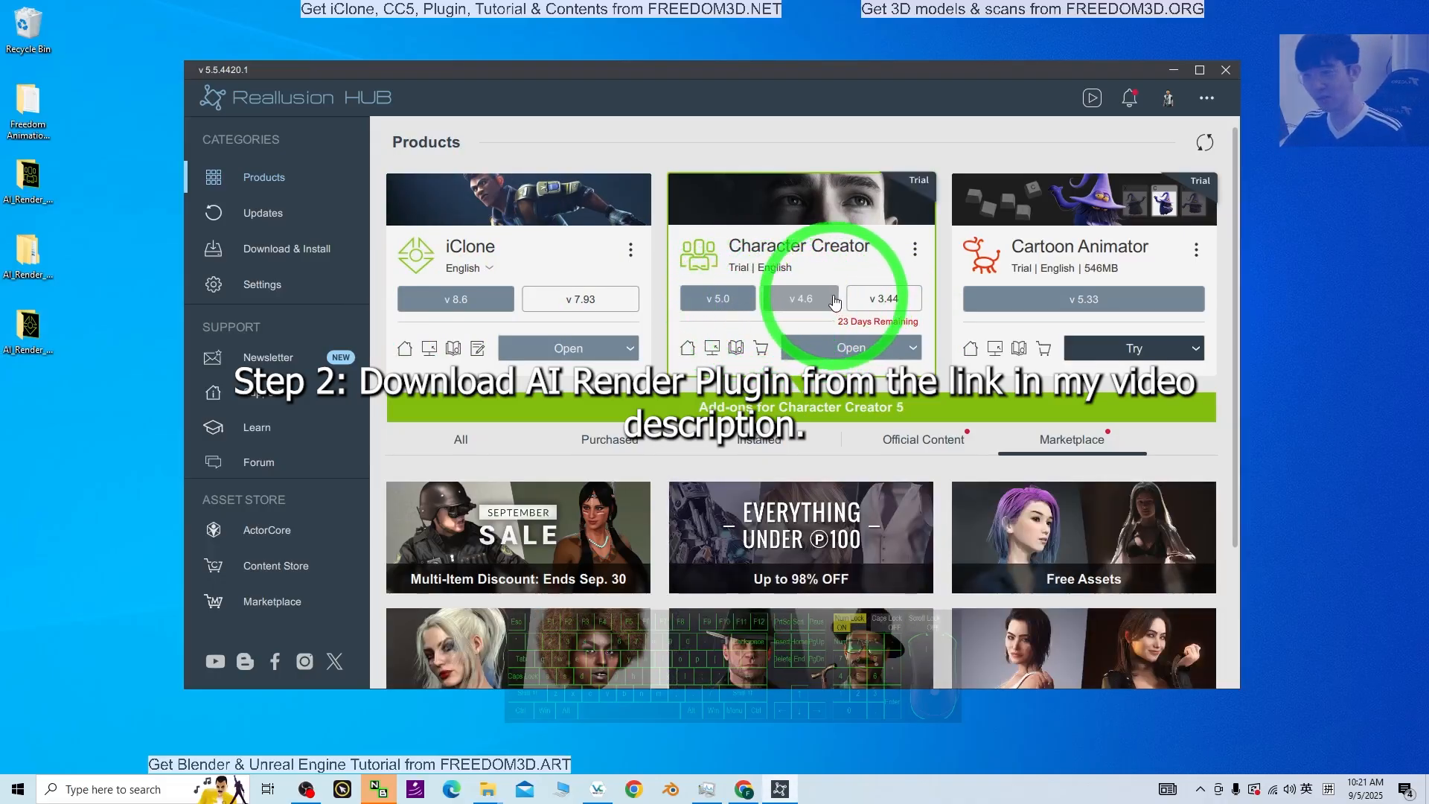
click(1174, 72)
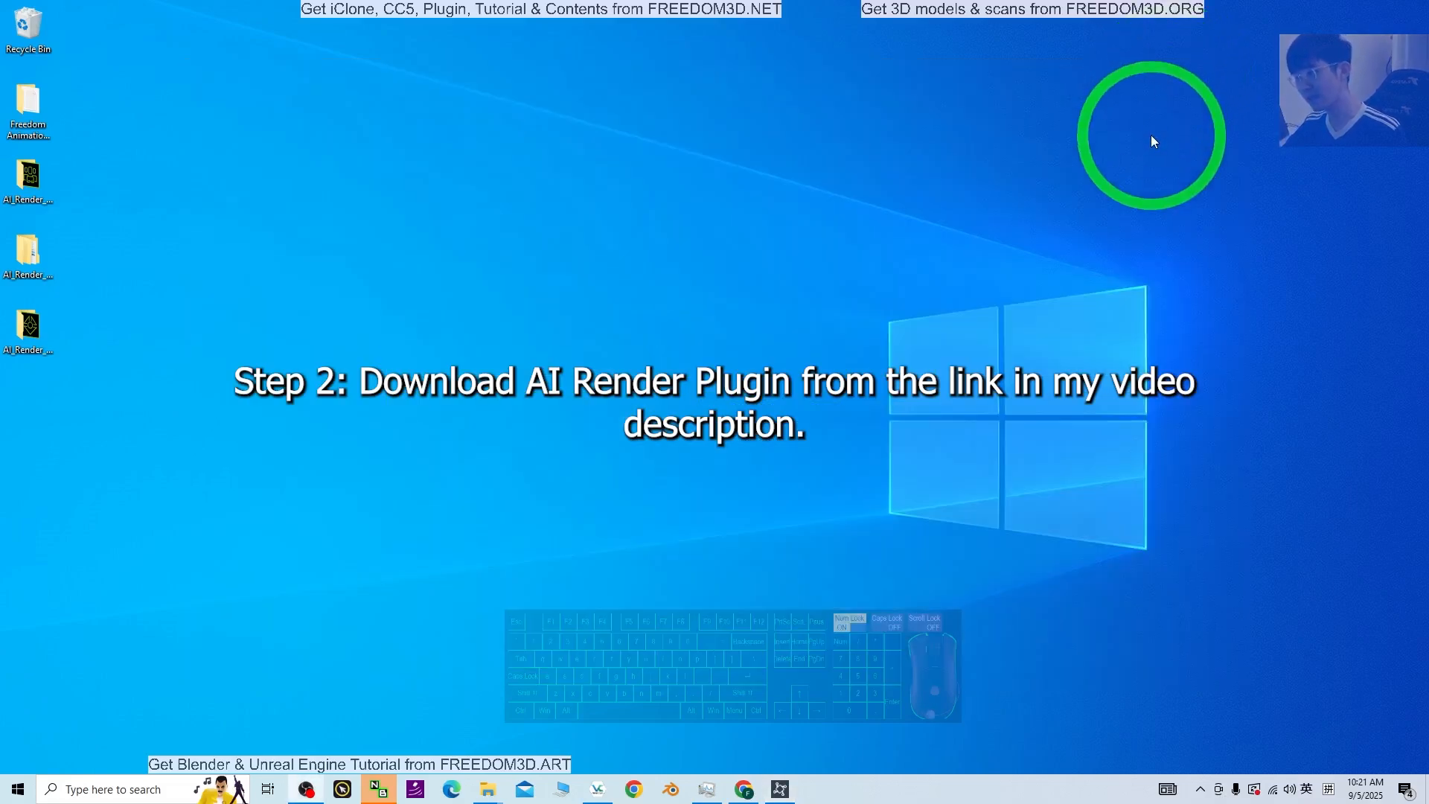
- Run setup.exe from the Disk1 folder inside AI_Render_Beta_0901_for_CC4_Enu_Full on the desktop
double_click(30, 182)
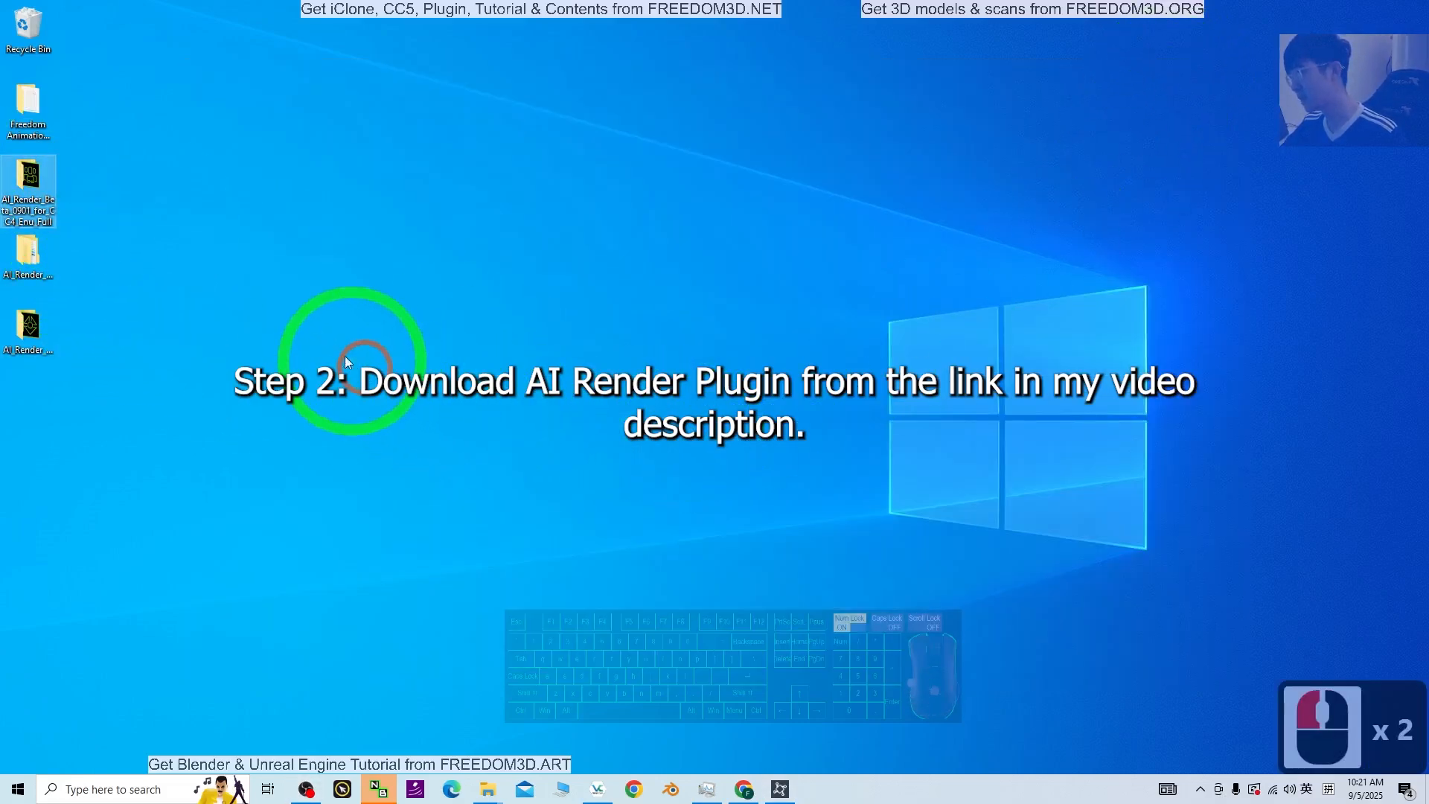
double_click(30, 183)
drag(488, 11, 601, 109)
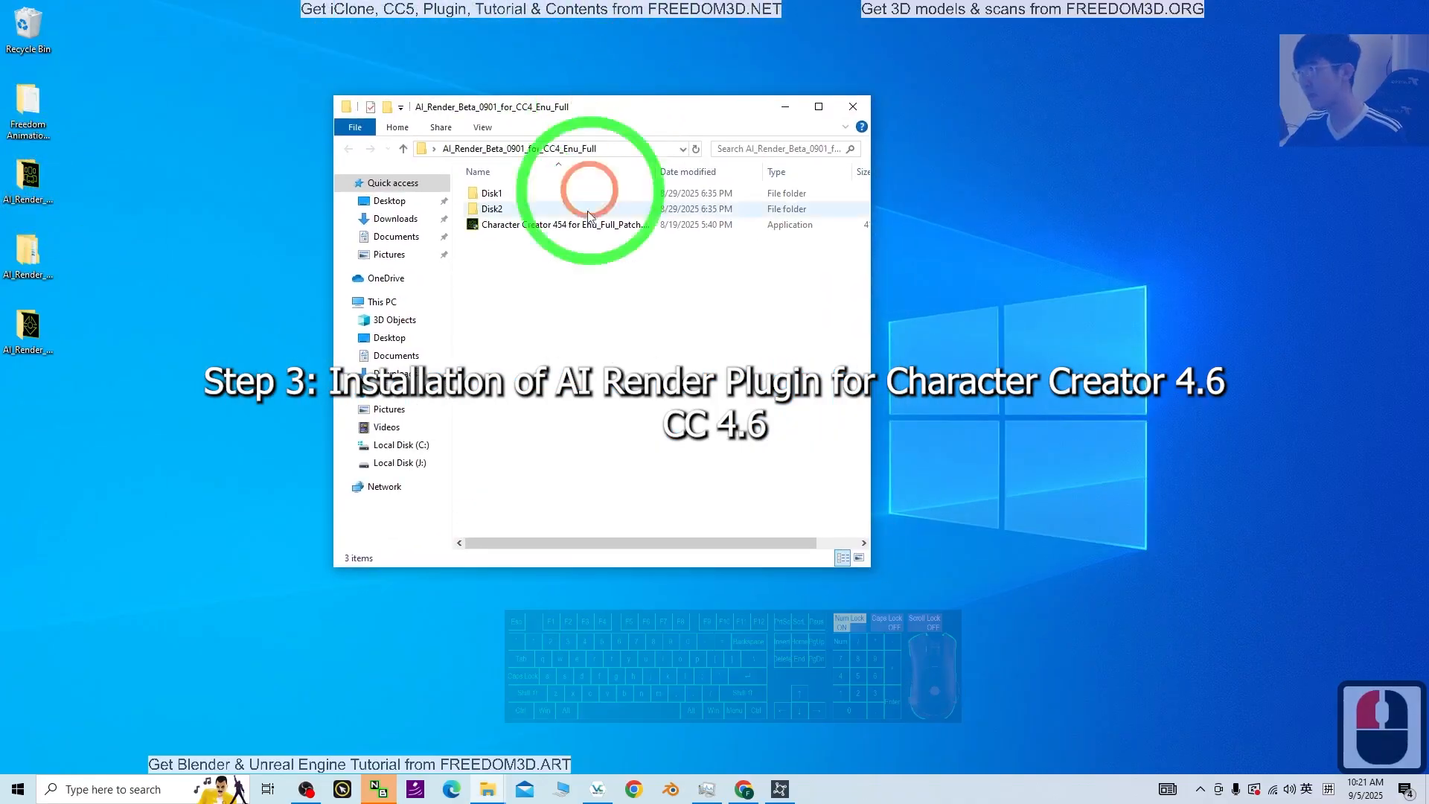
drag(660, 172, 705, 178)
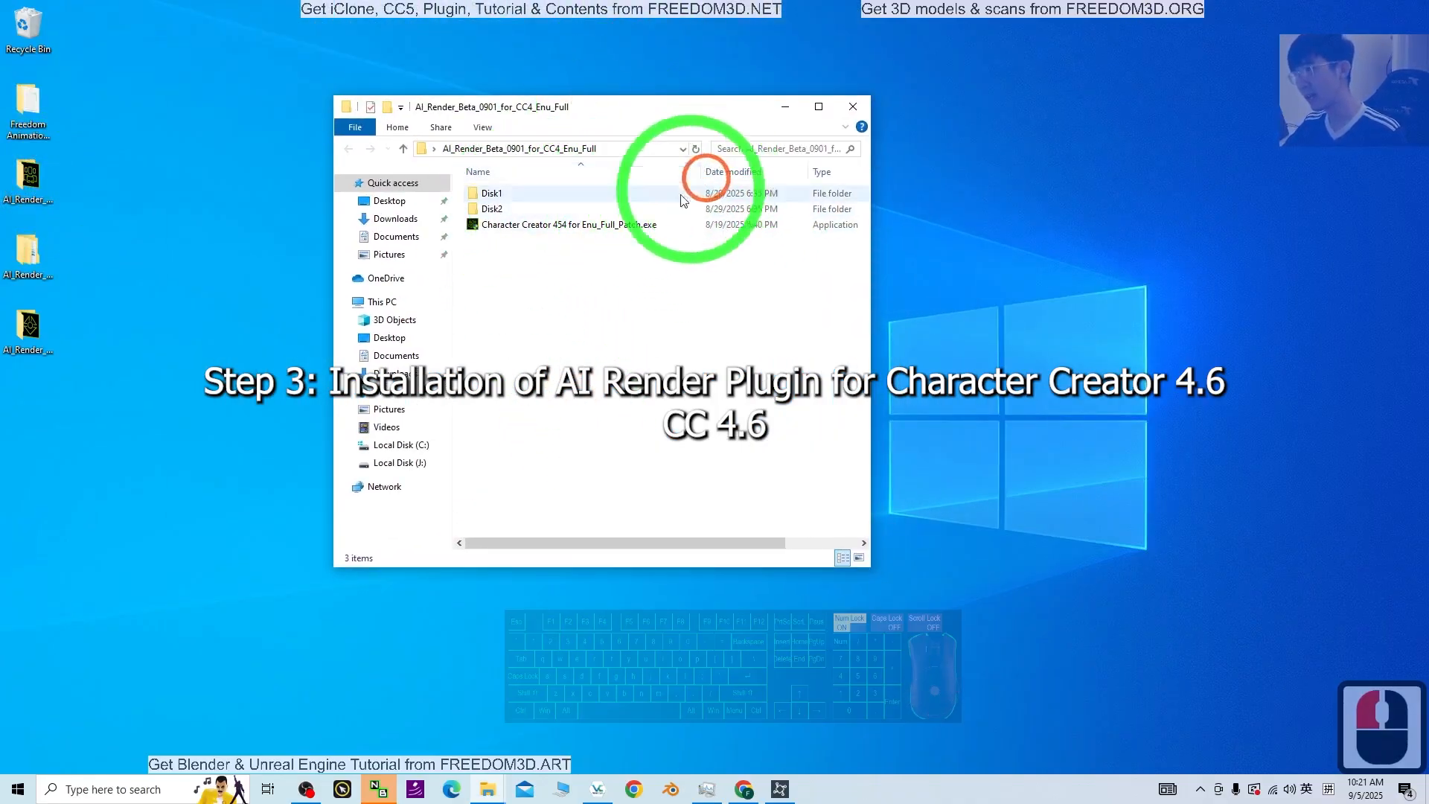
click(578, 227)
click(557, 231)
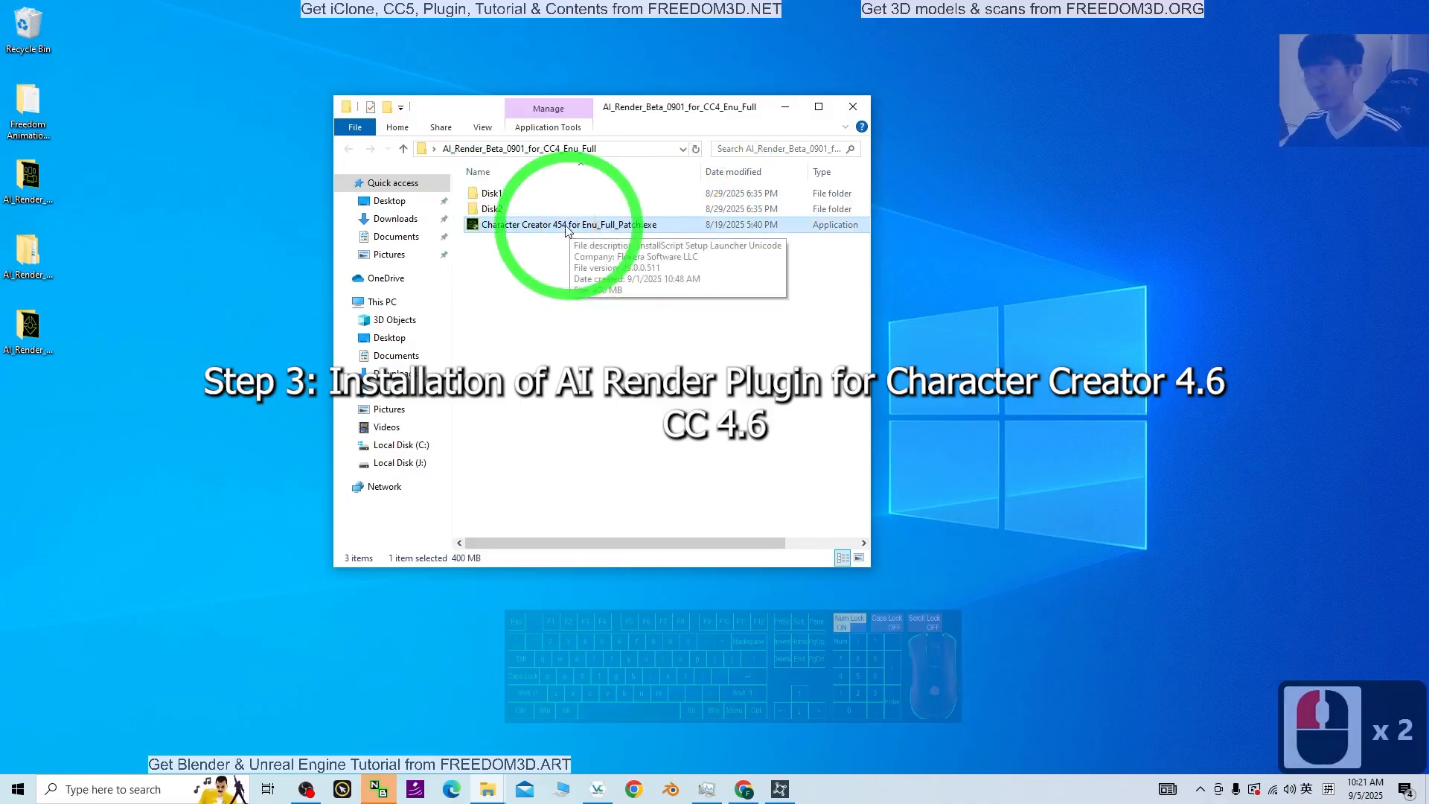
double_click(508, 198)
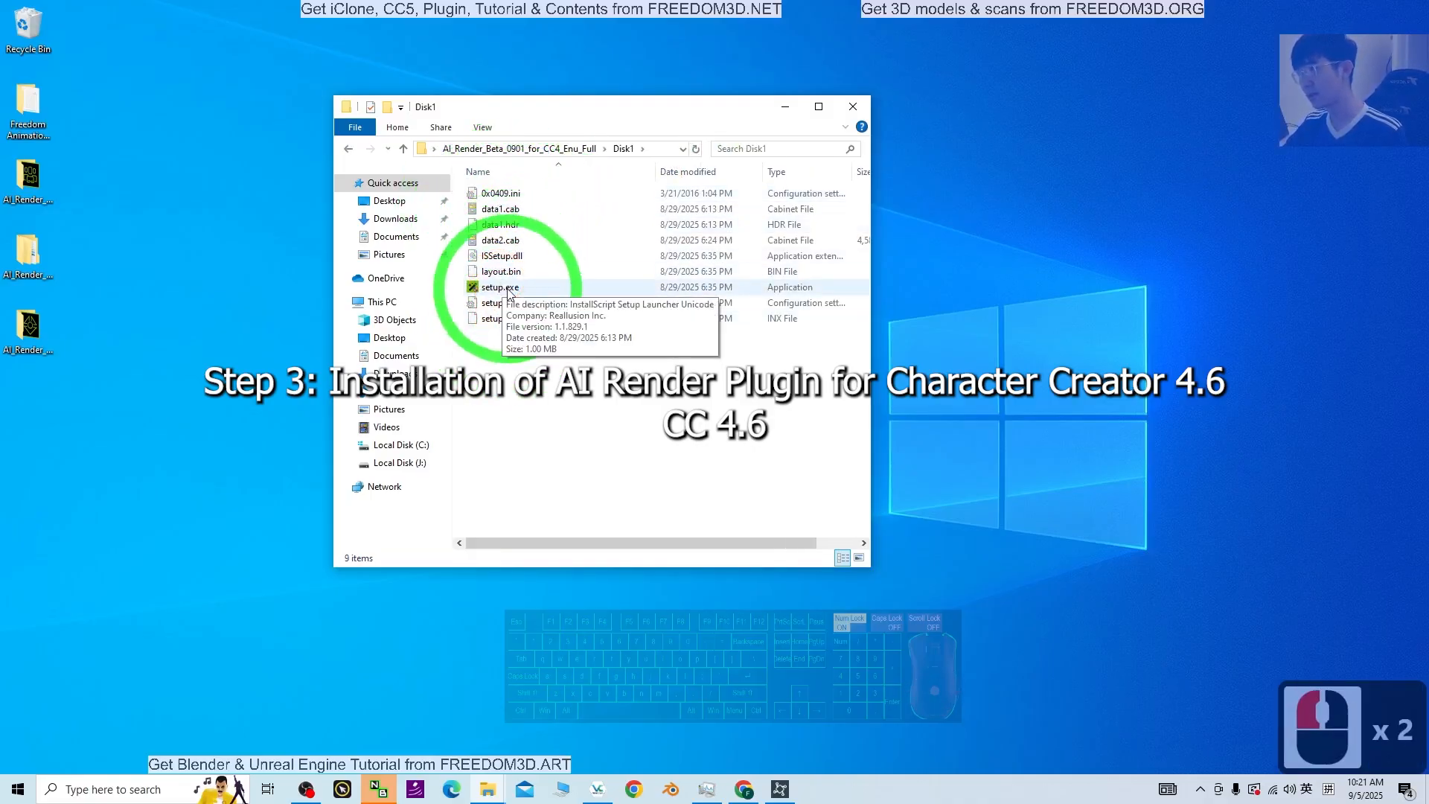
double_click(501, 289)
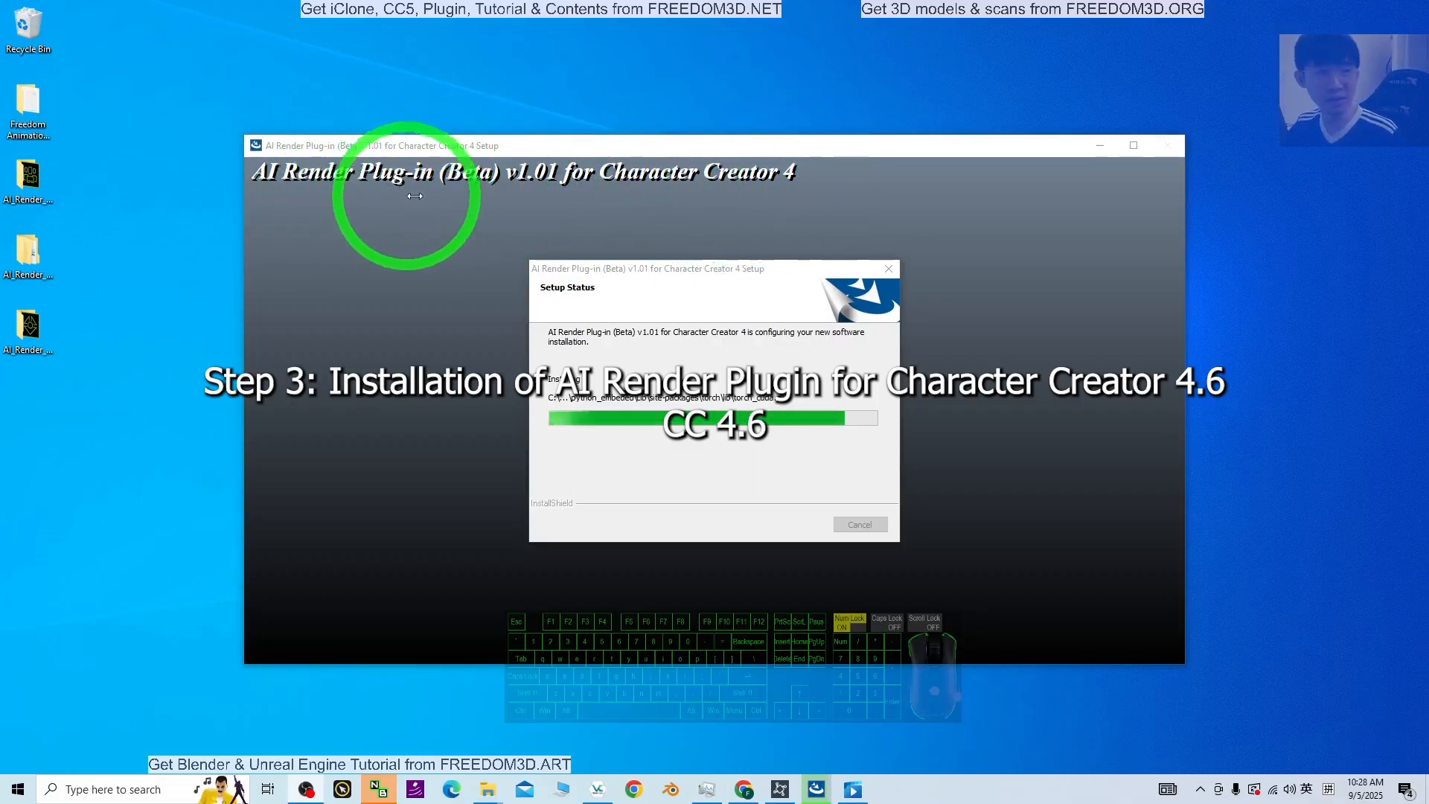
- Let the AI Render plug-in installation for Character Creator 4 complete and finish the setup wizard
click(26, 275)
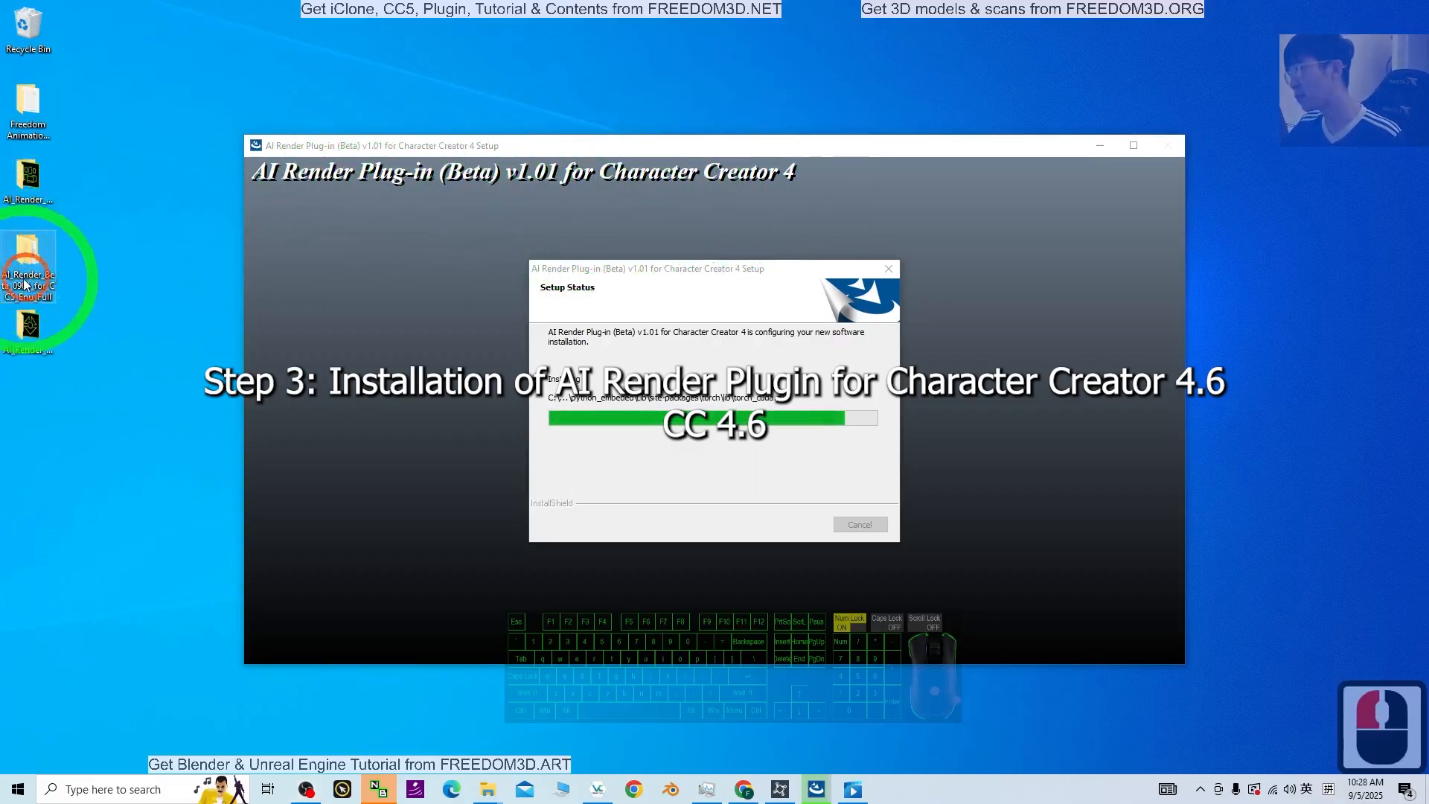
click(32, 353)
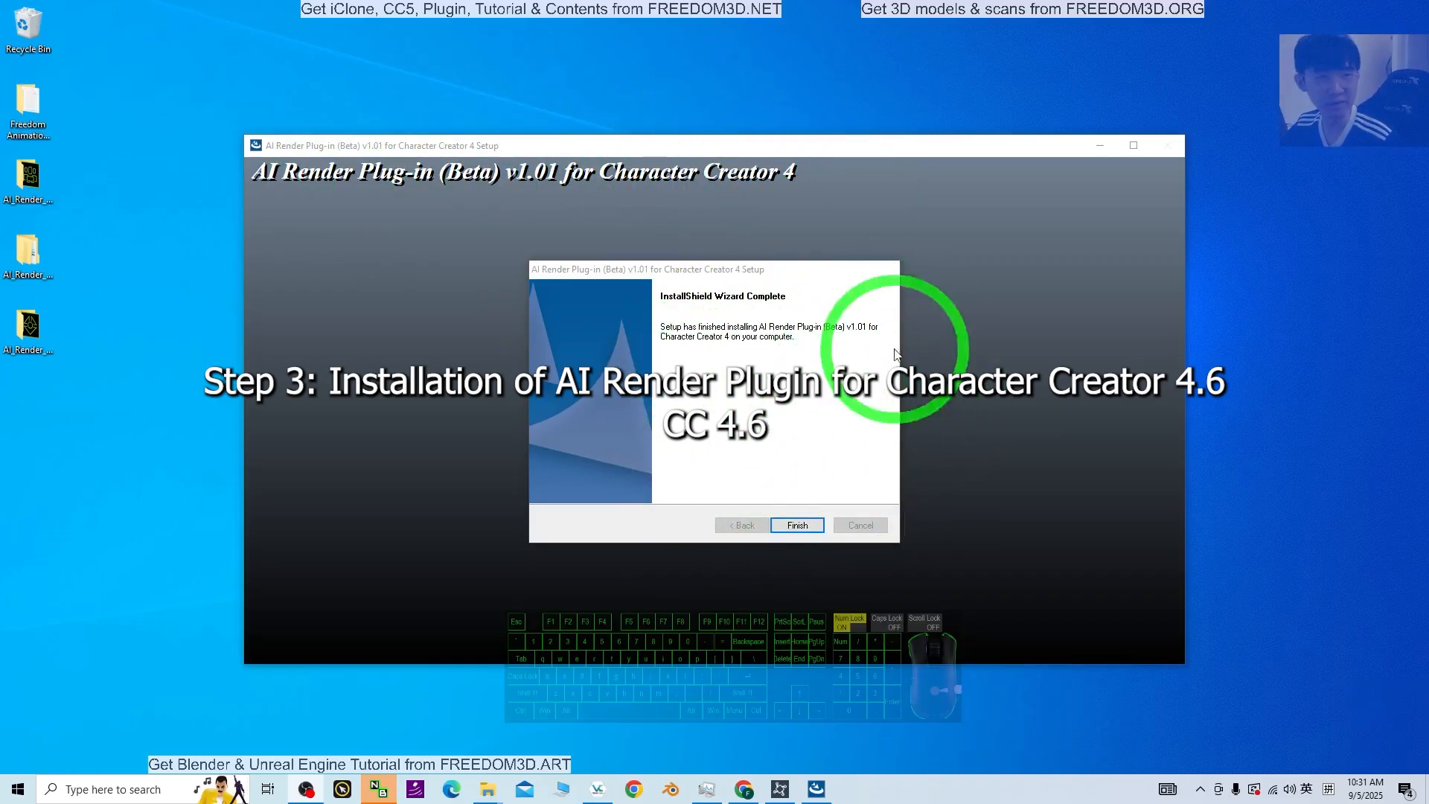
click(787, 526)
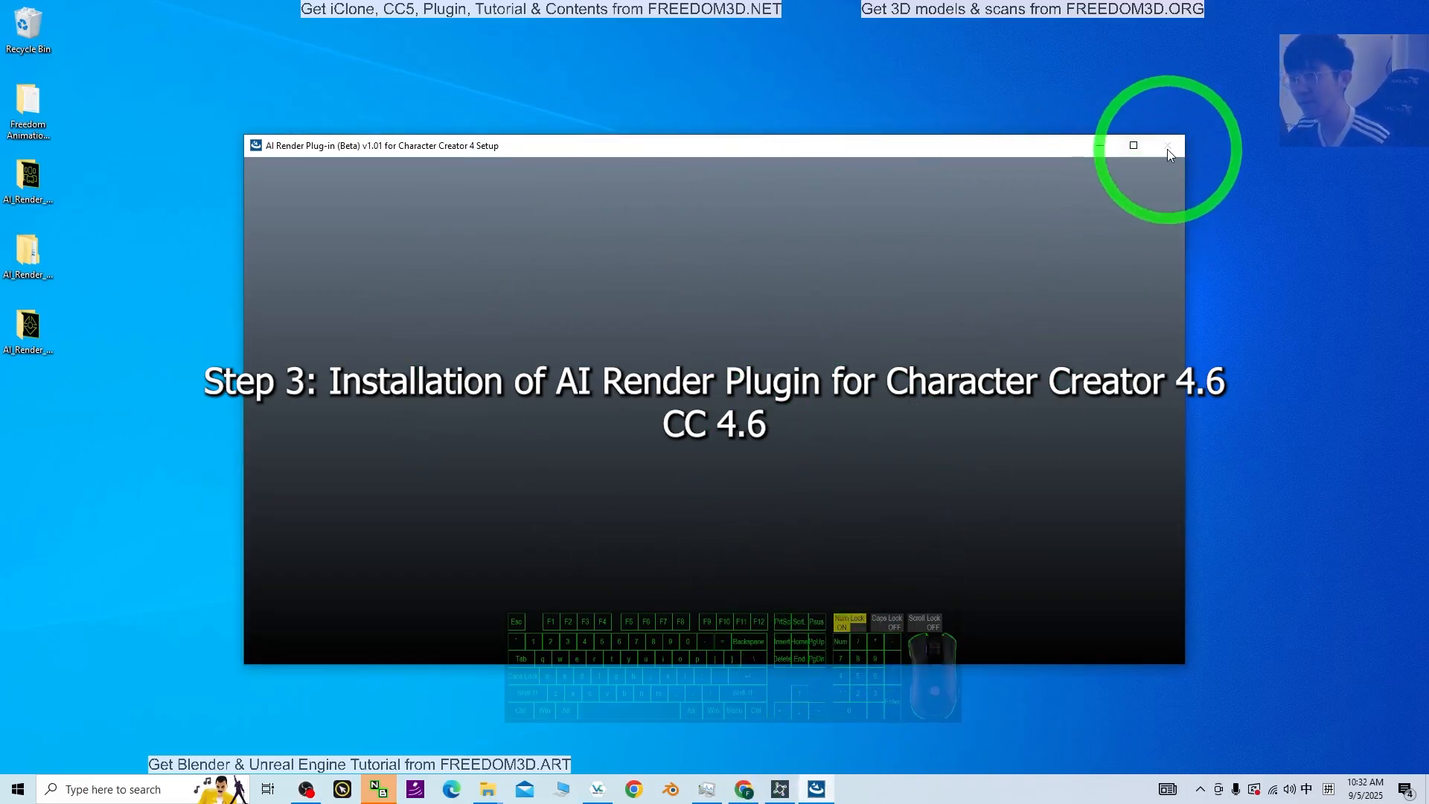
mouse_move(927, 146)
mouse_down()
mouse_move(1110, 352)
mouse_move(914, 165)
mouse_up()
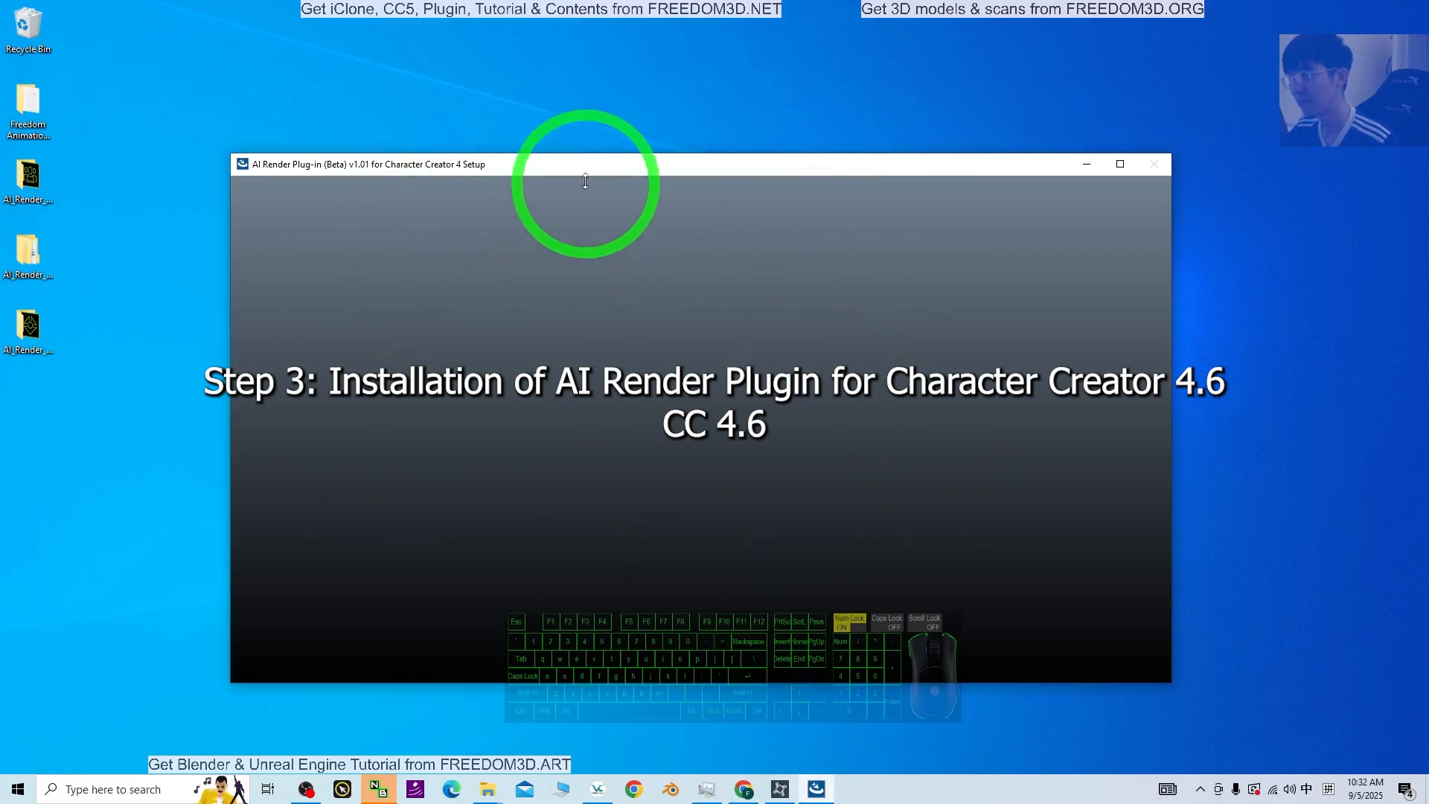
drag(589, 174, 585, 142)
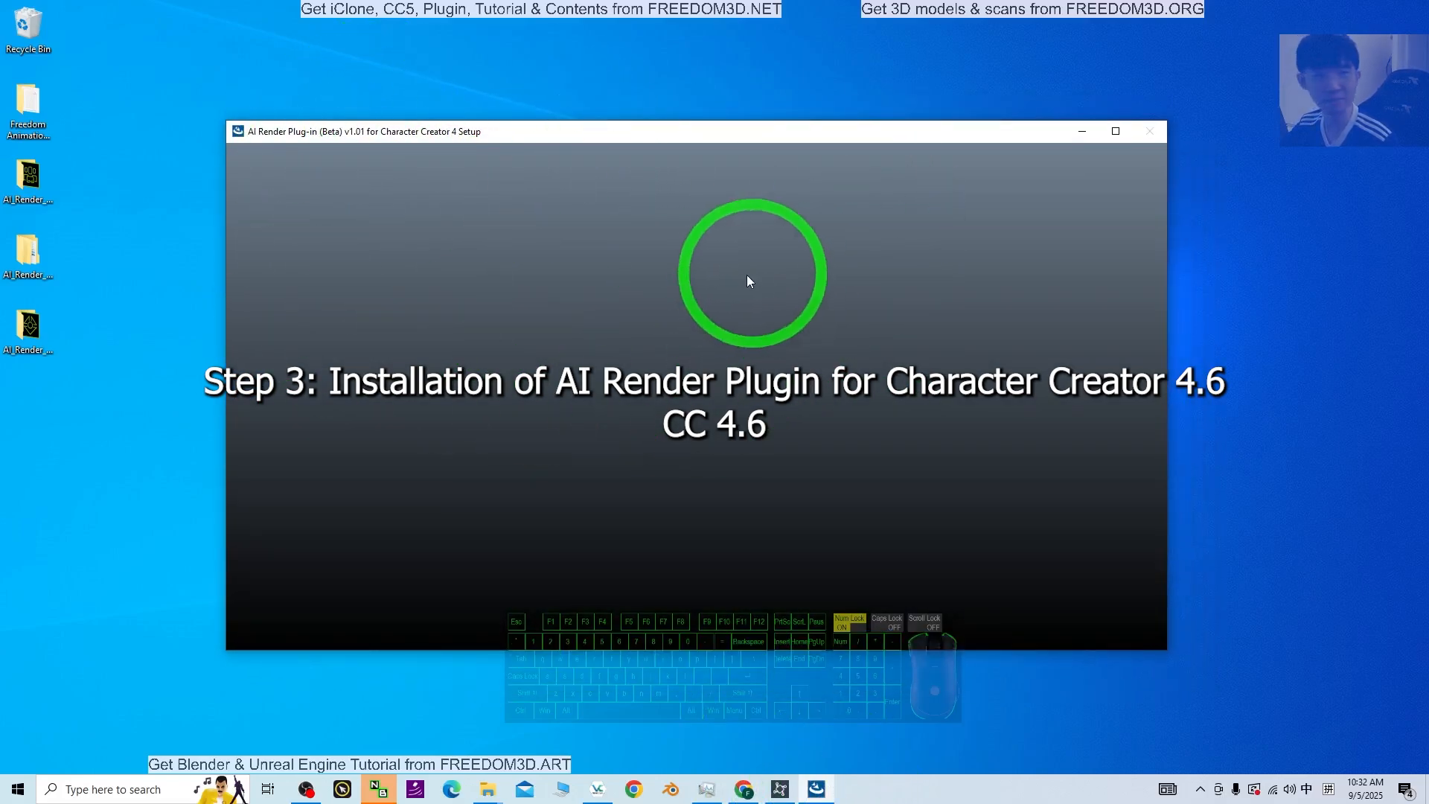
click(817, 792)
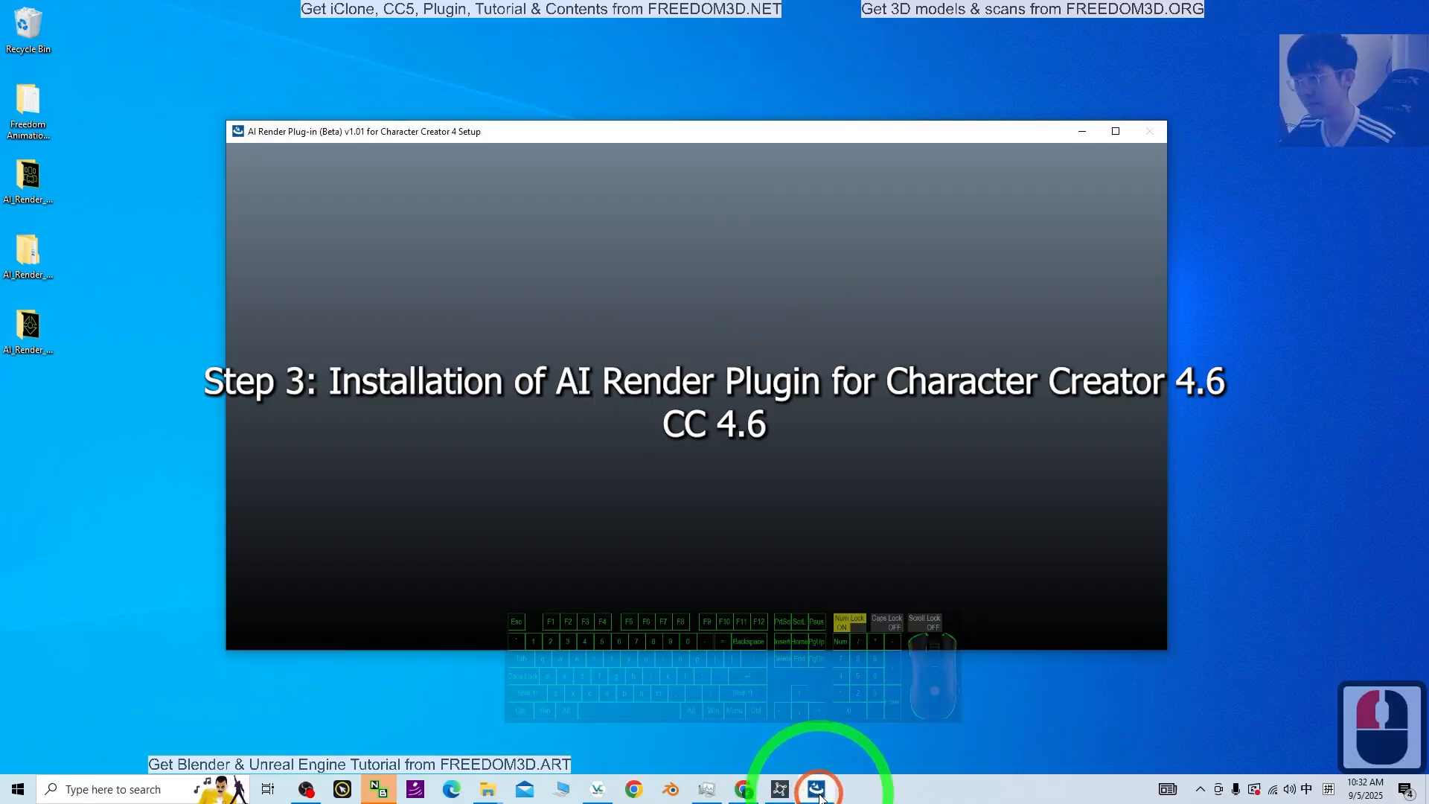
click(815, 793)
click(817, 792)
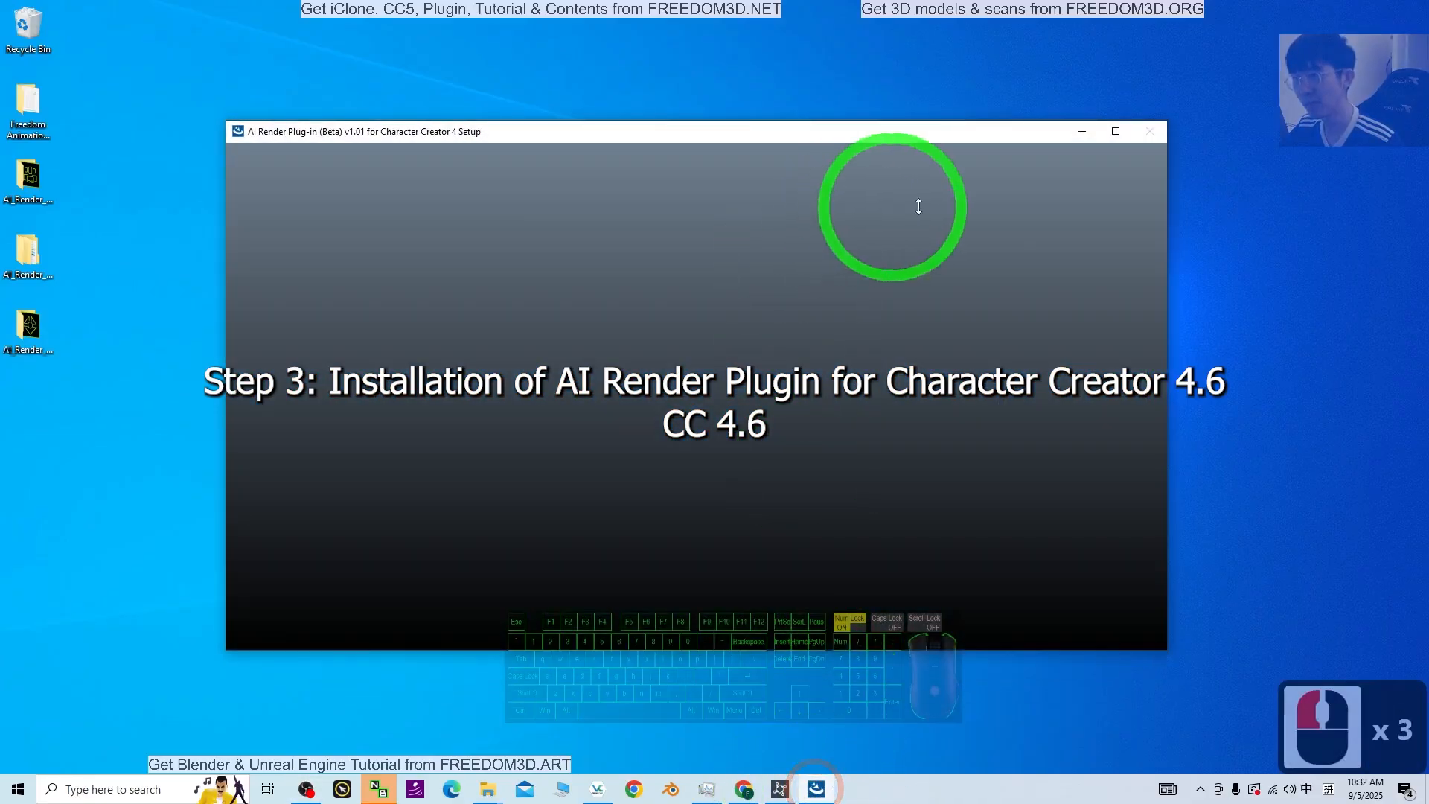
click(41, 256)
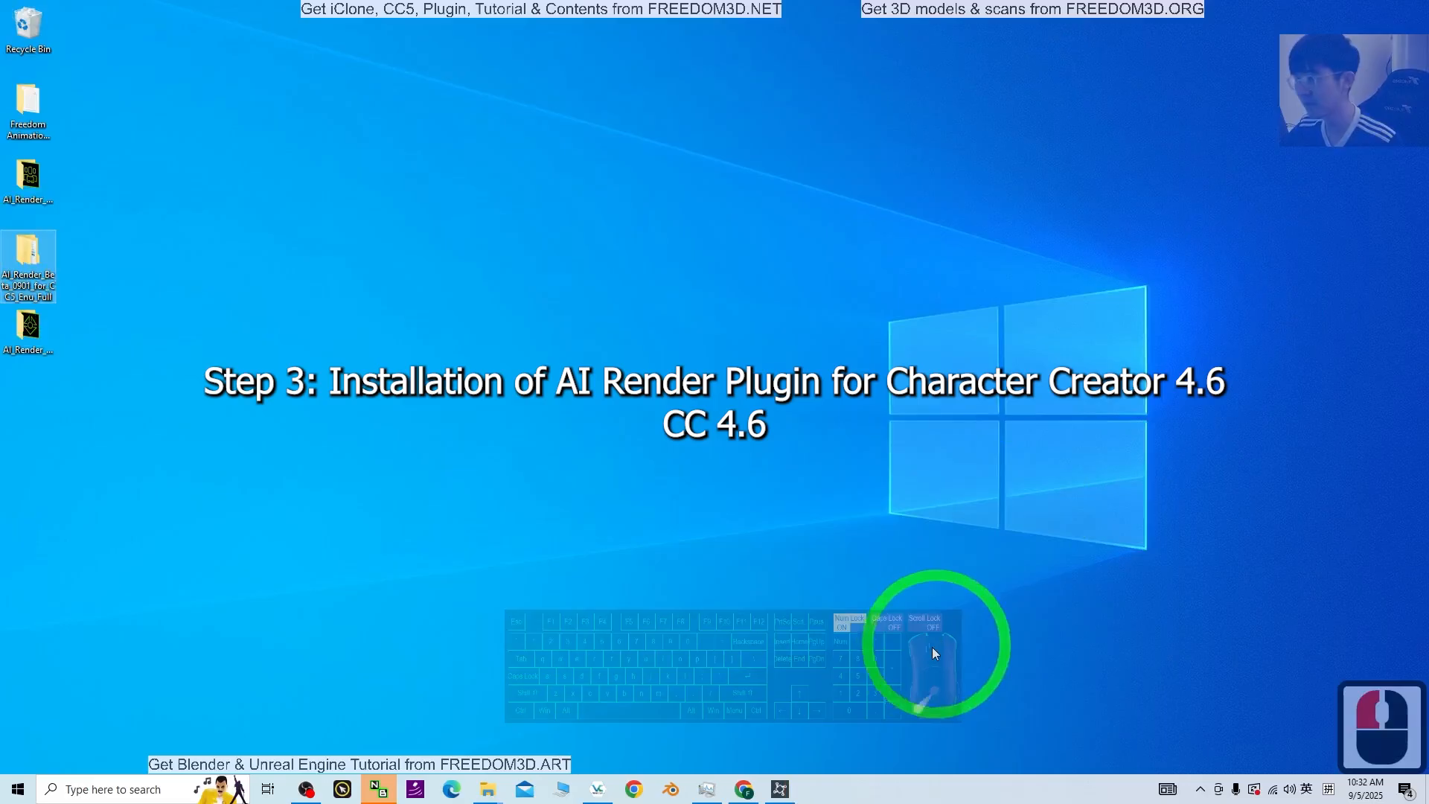
click(890, 734)
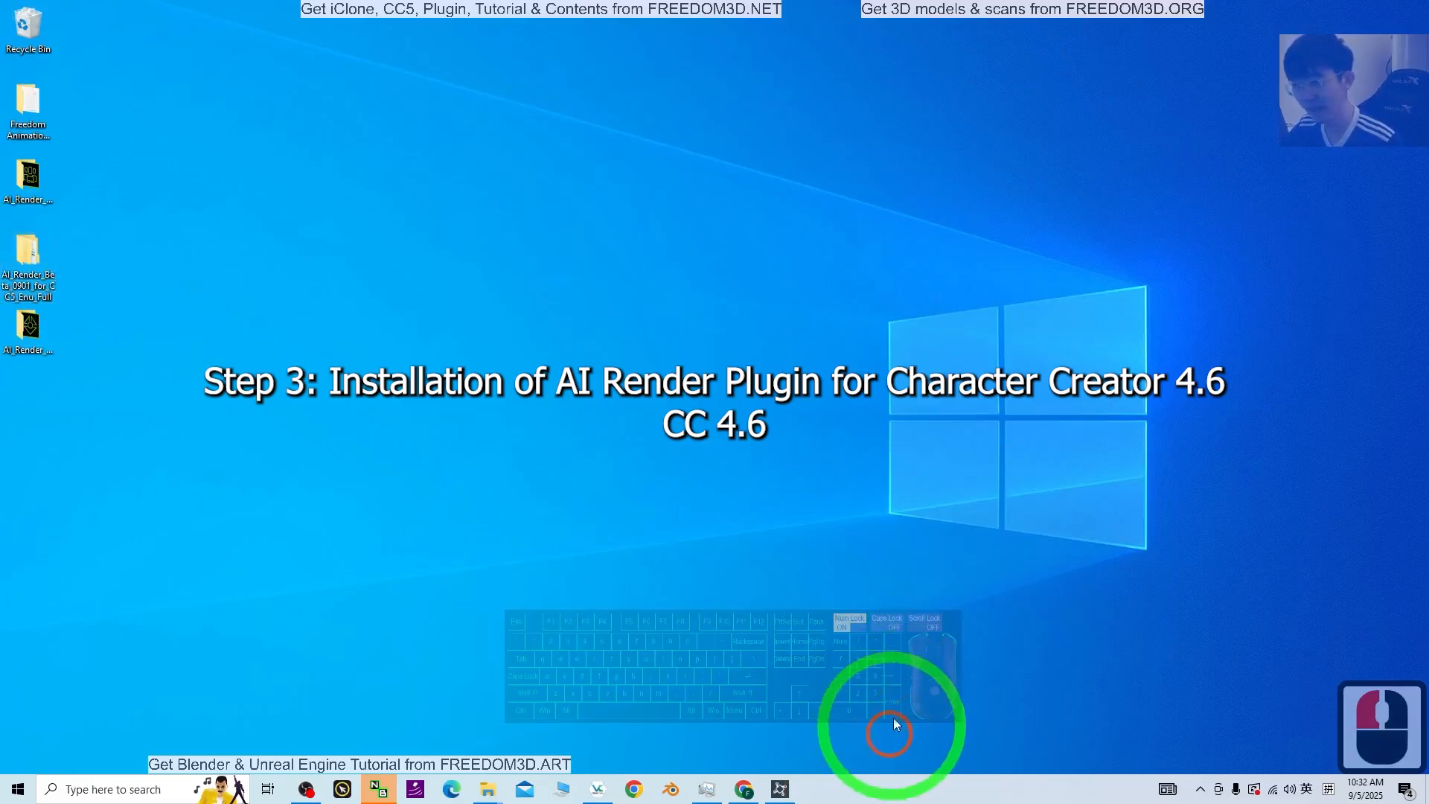
click(29, 219)
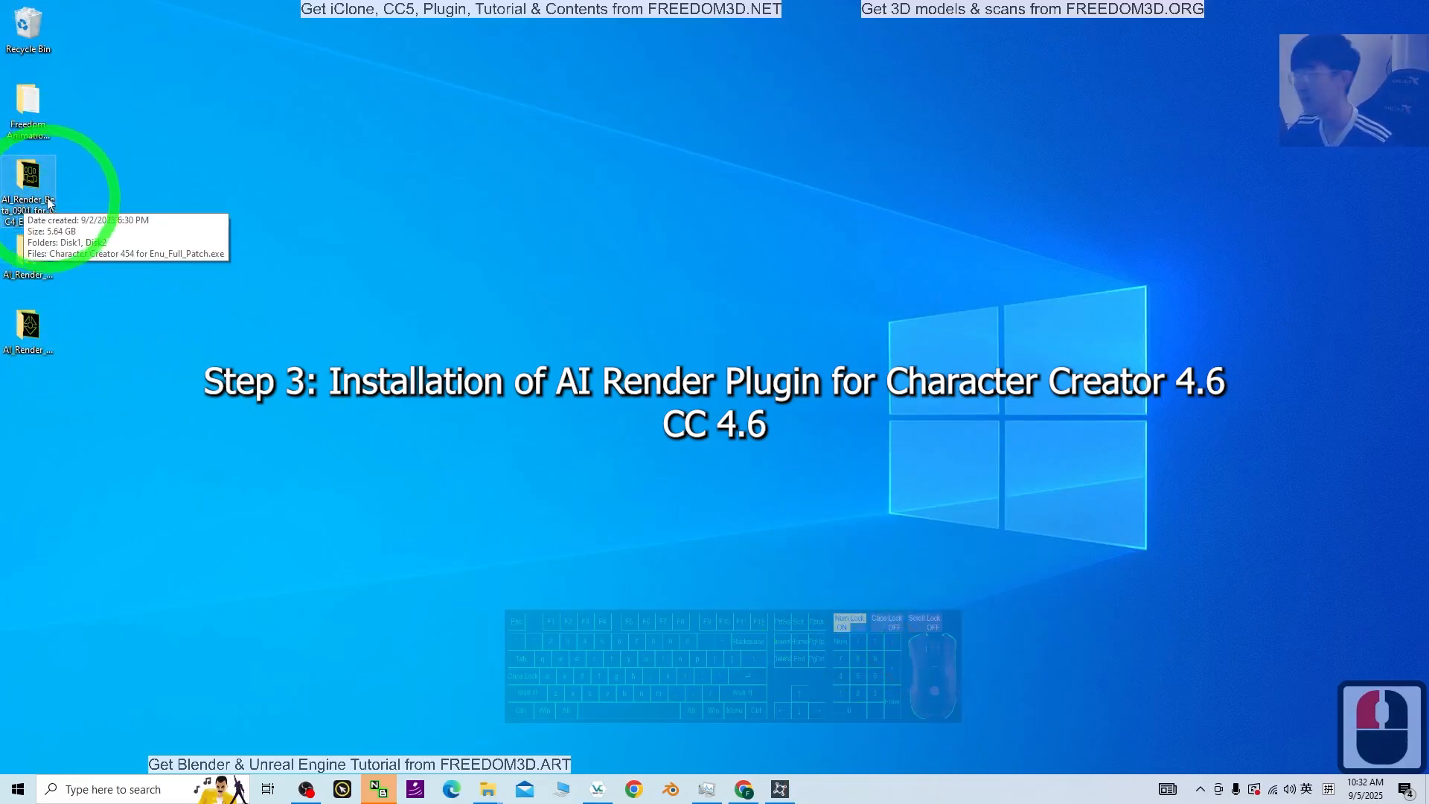
click(47, 193)
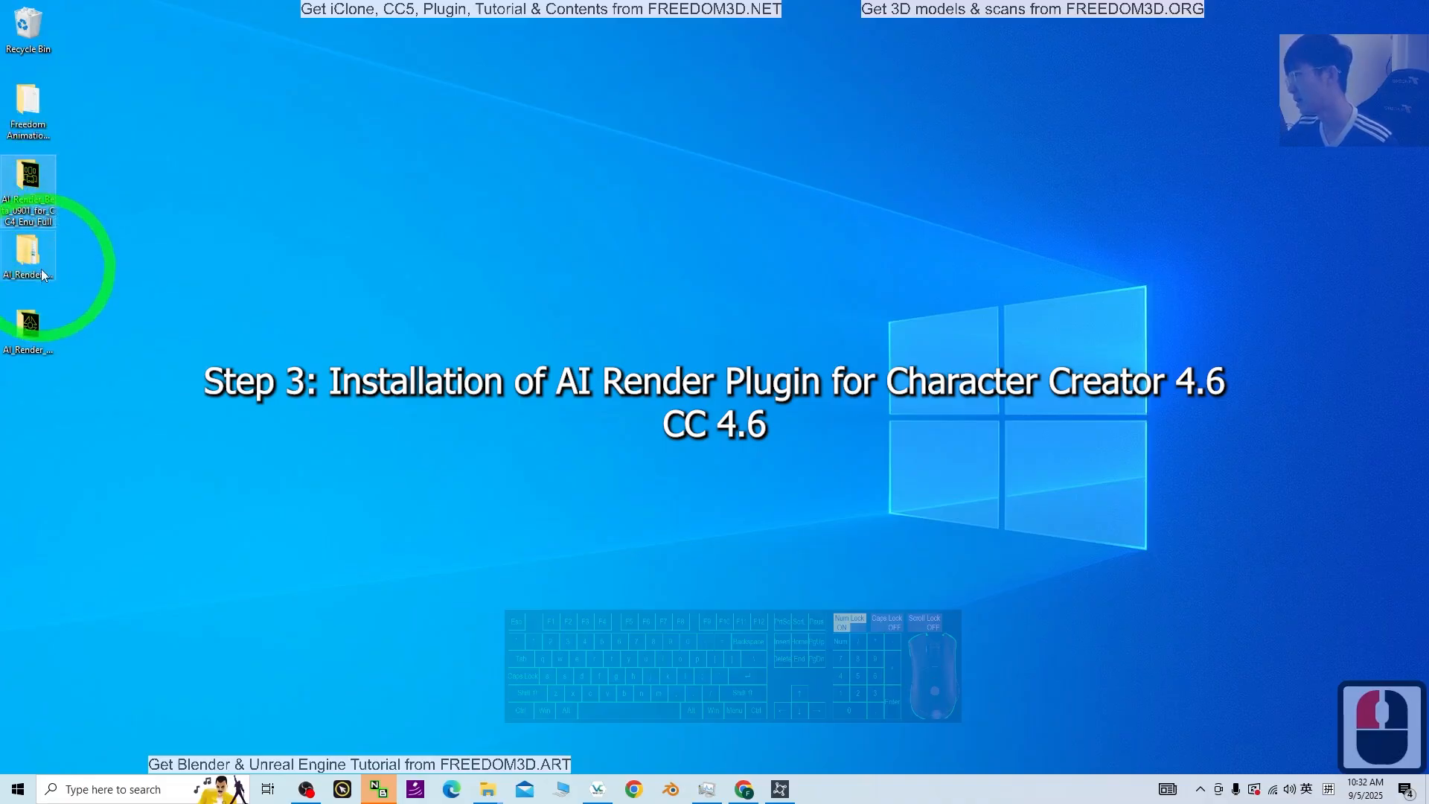
- Try to install the AI Render plug-in for Character Creator 5 with setup.exe from the CC5 folder's Disk1, and dismiss the message
double_click(19, 253)
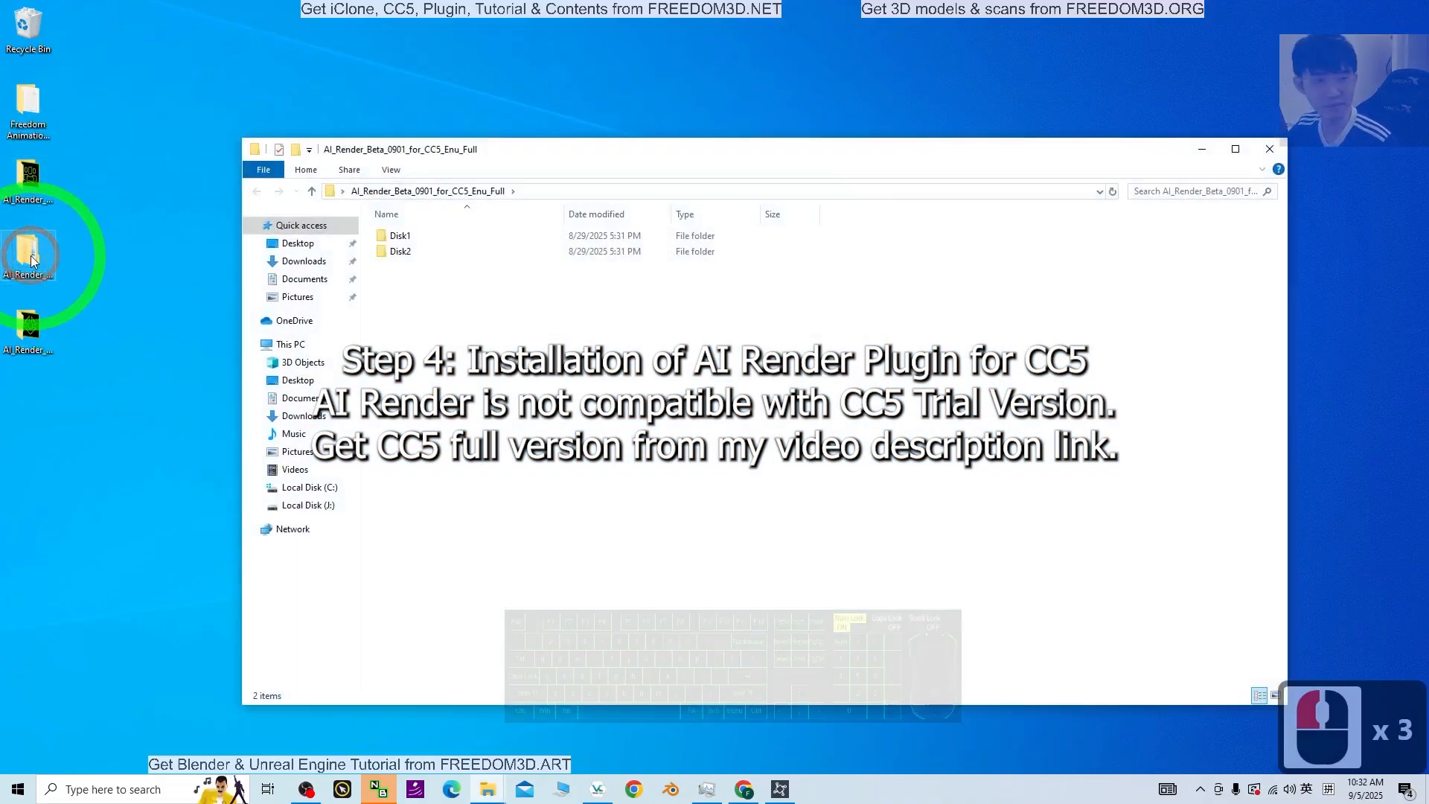
click(437, 309)
double_click(400, 235)
click(402, 330)
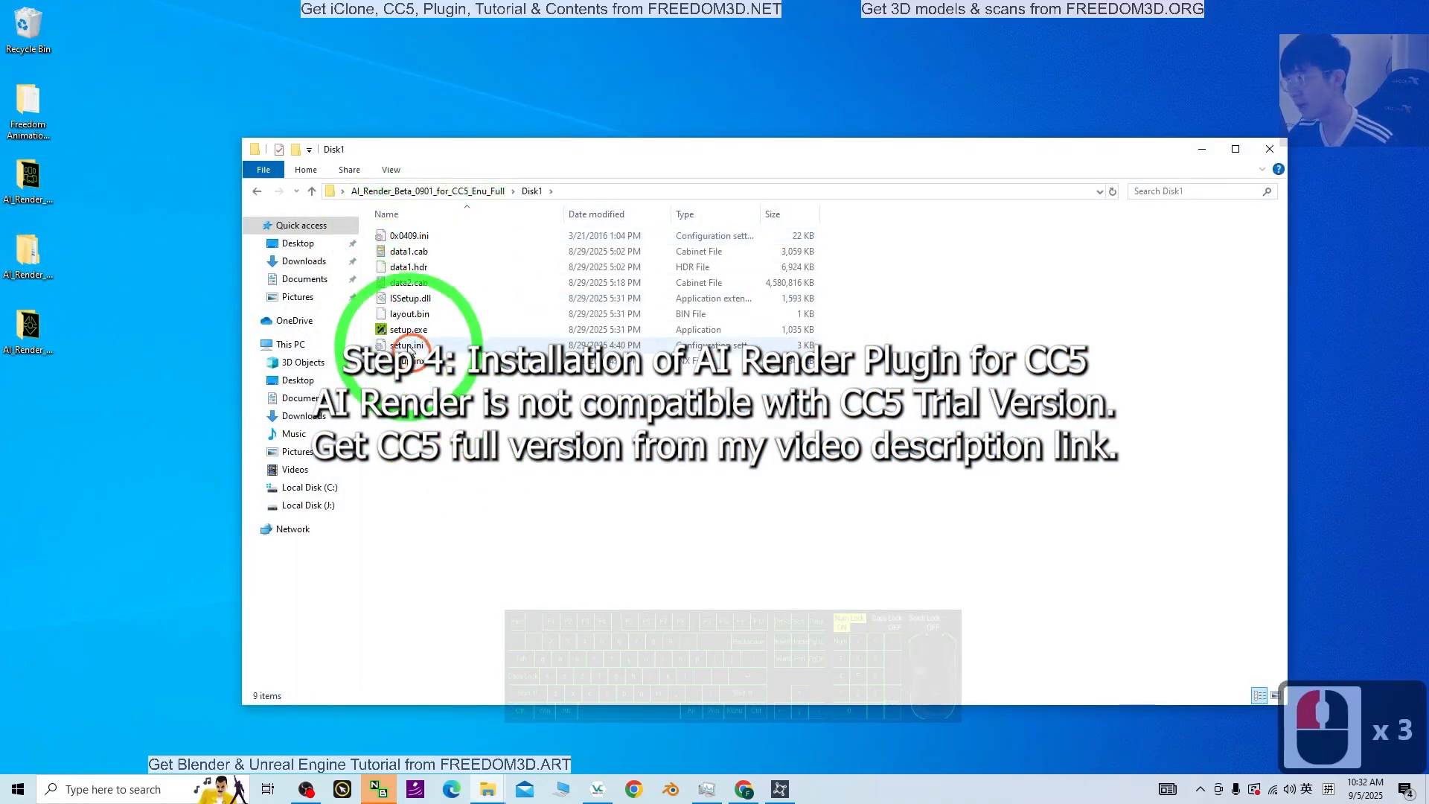
click(405, 334)
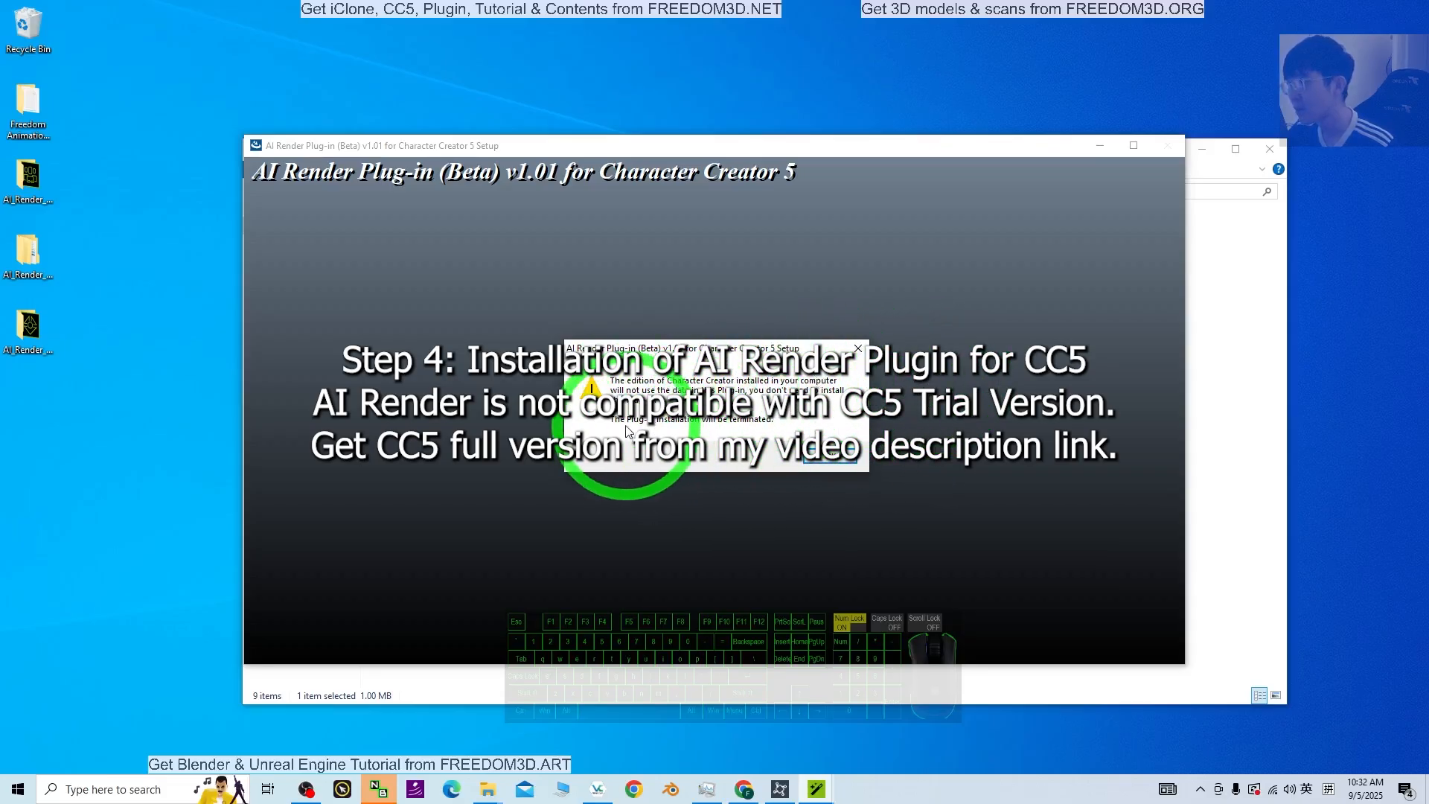
click(836, 463)
- Switch to Reallusion Hub and check the licence edition of Character Creator 5.0
click(780, 789)
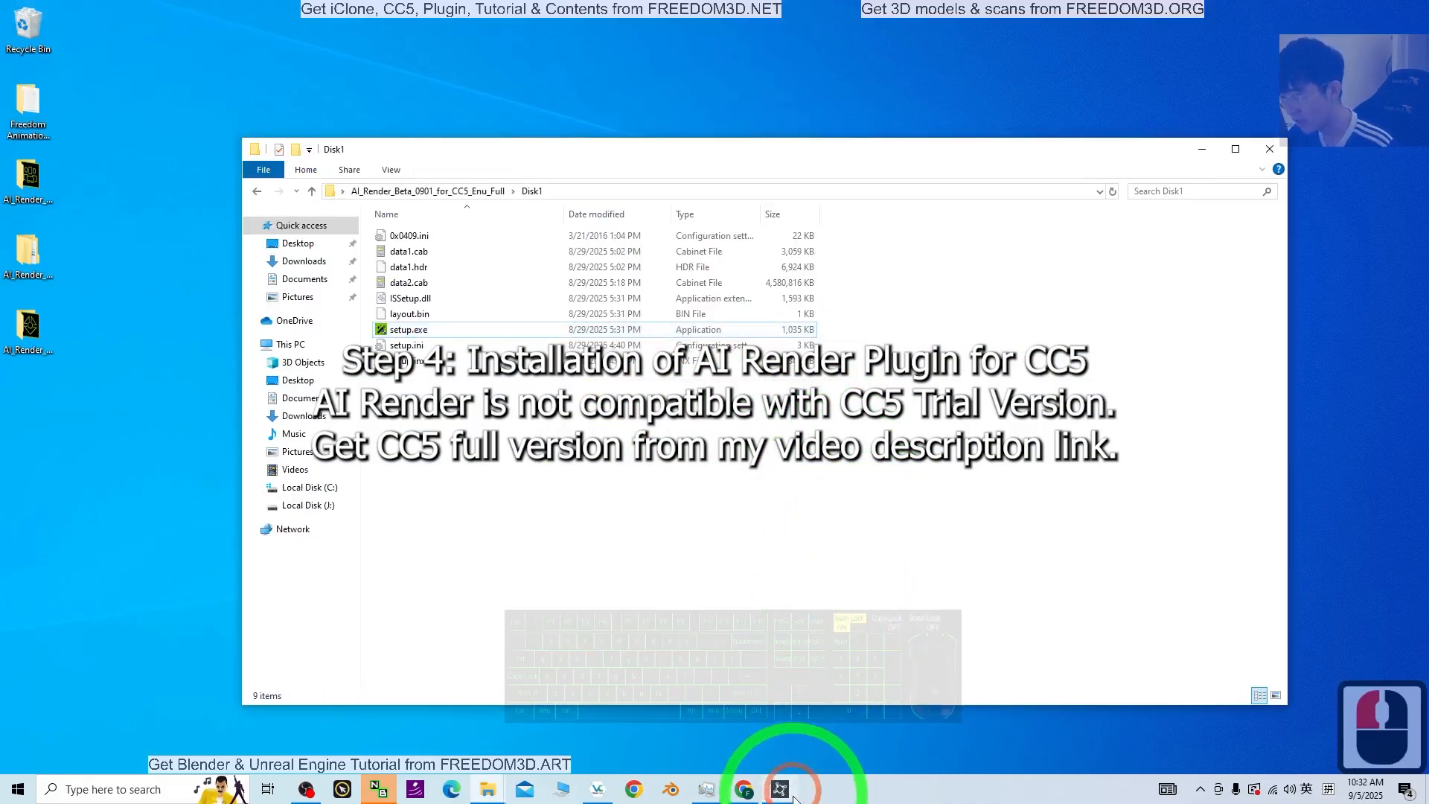
click(883, 300)
click(718, 299)
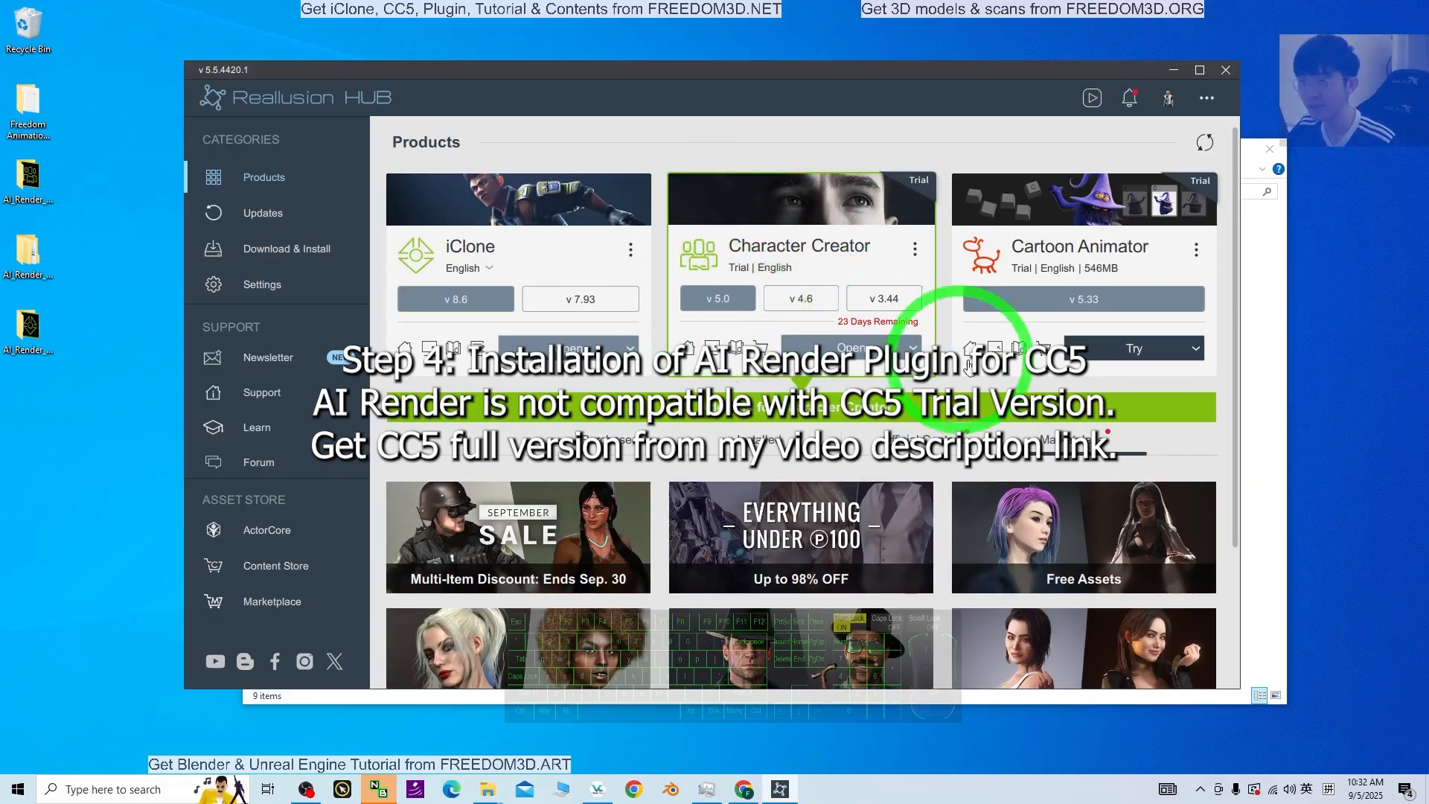
click(1175, 72)
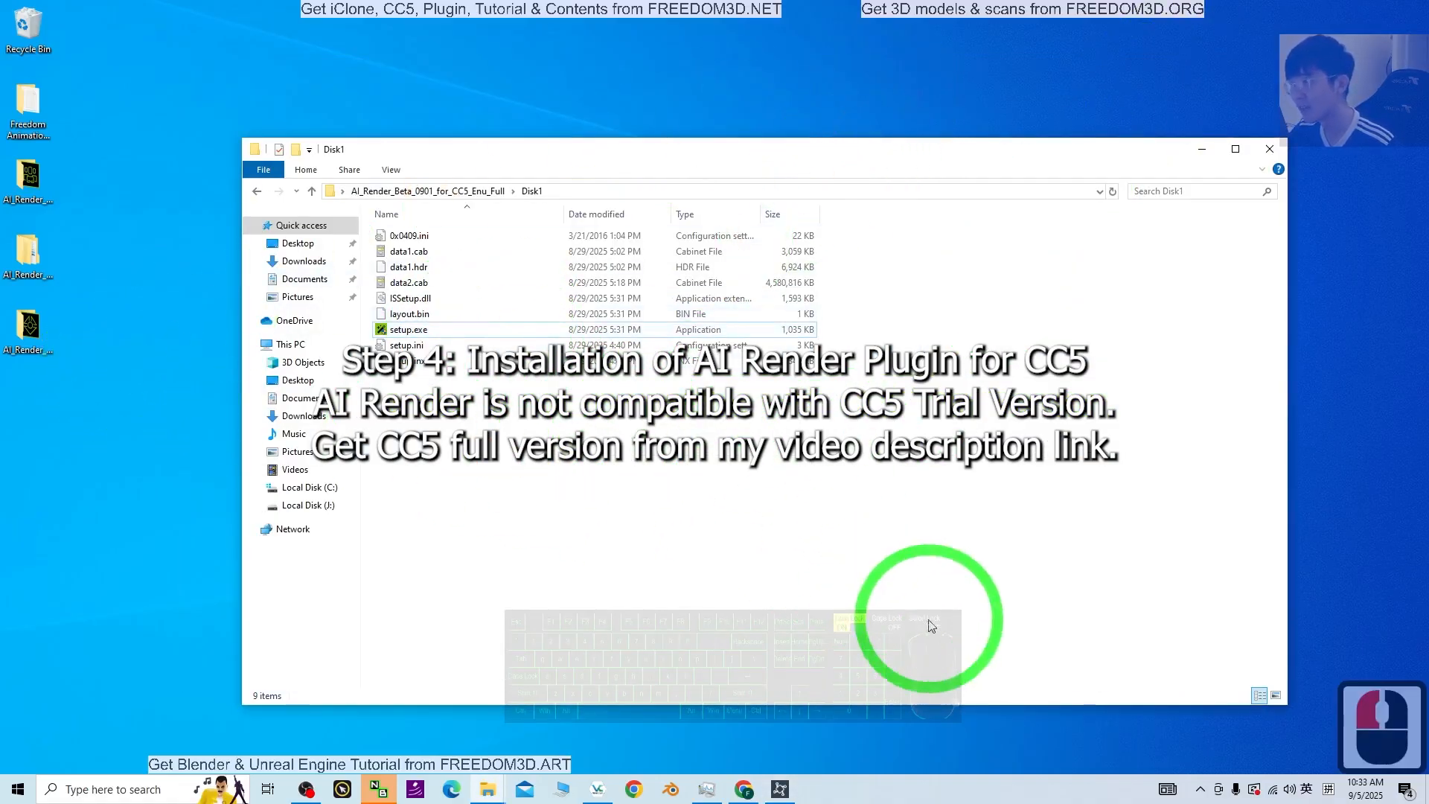
- Close the CC5 installer's Disk1 folder and open AI_Render_Beta_0901_for_IC8_Enu_Full on the desktop
click(29, 328)
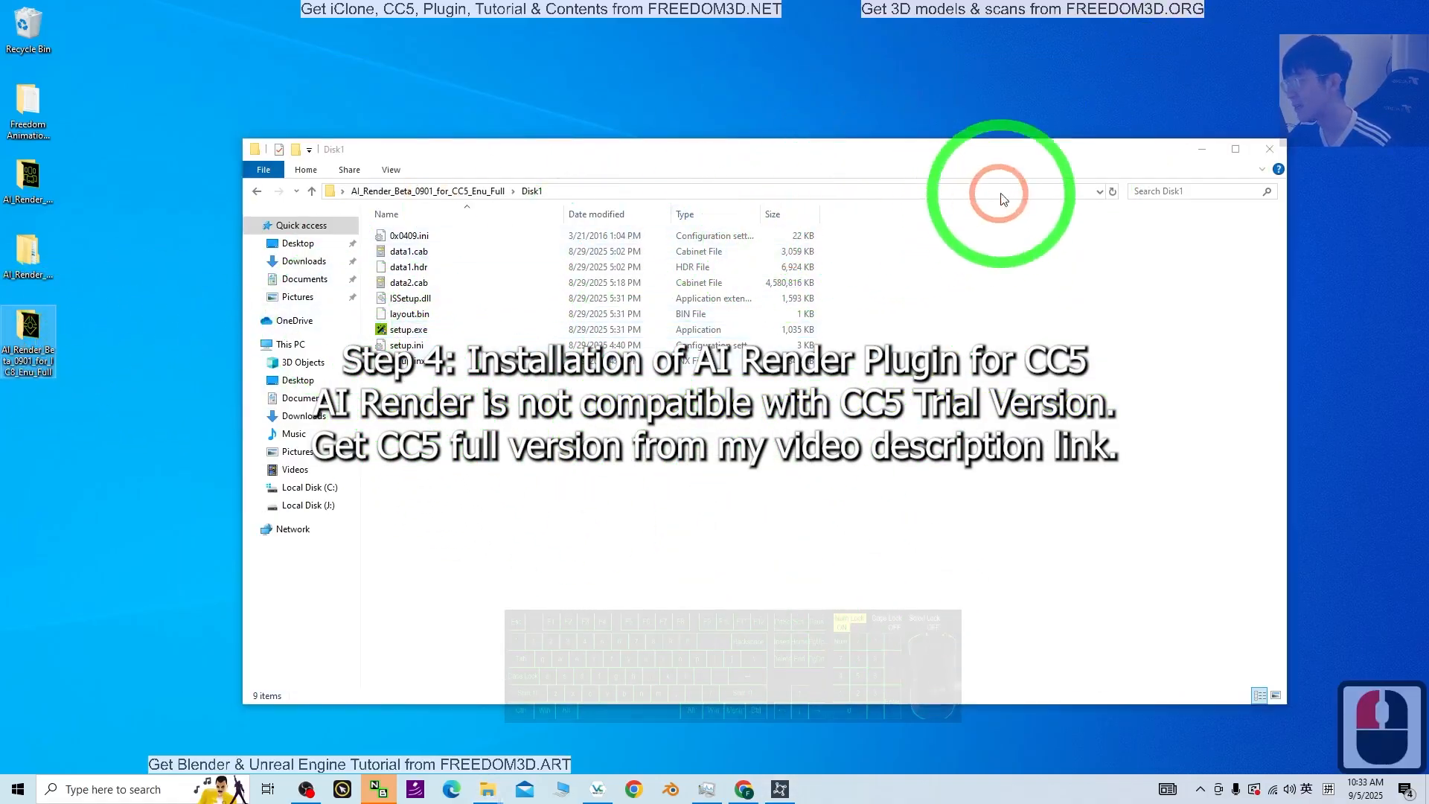
click(1269, 150)
click(1284, 150)
double_click(28, 328)
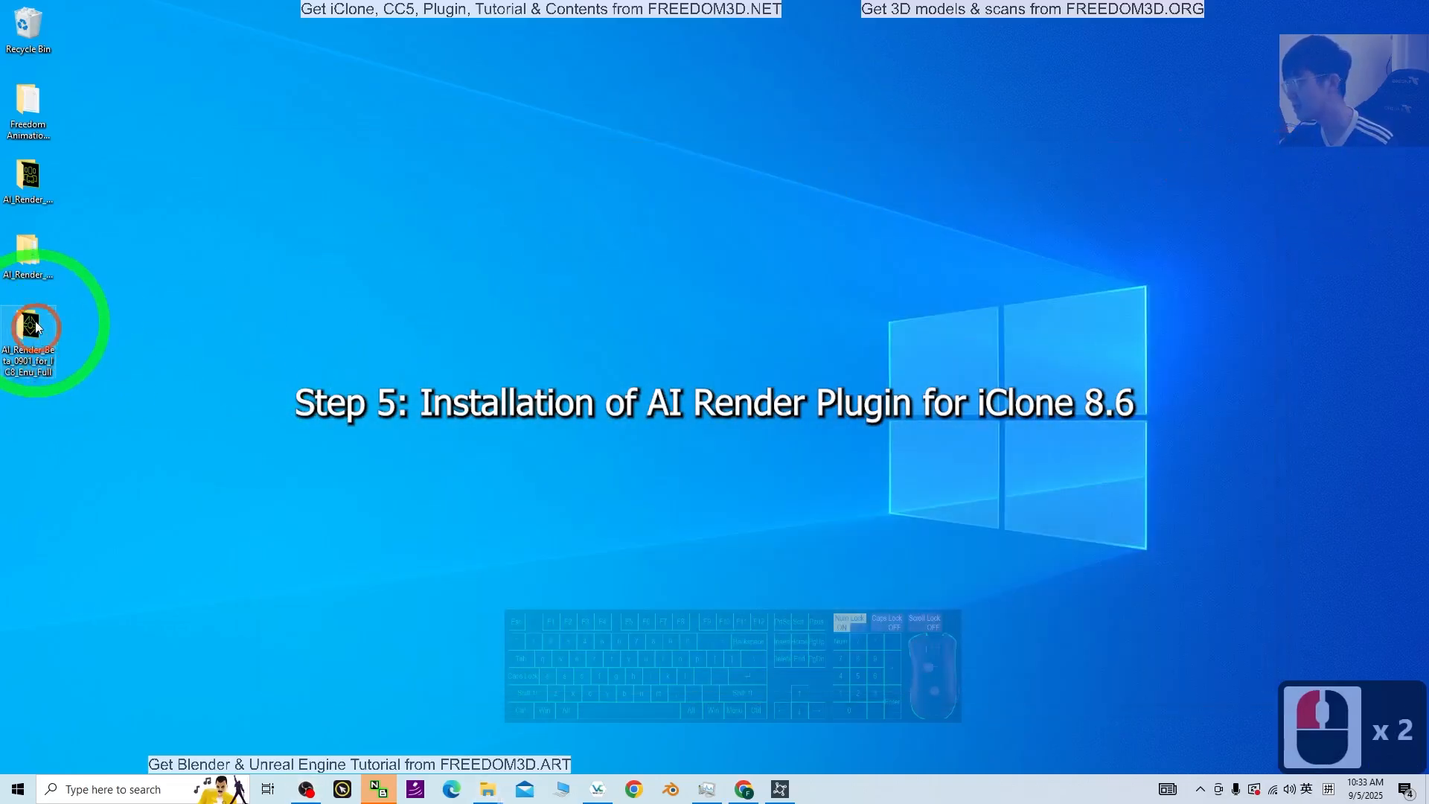
double_click(29, 328)
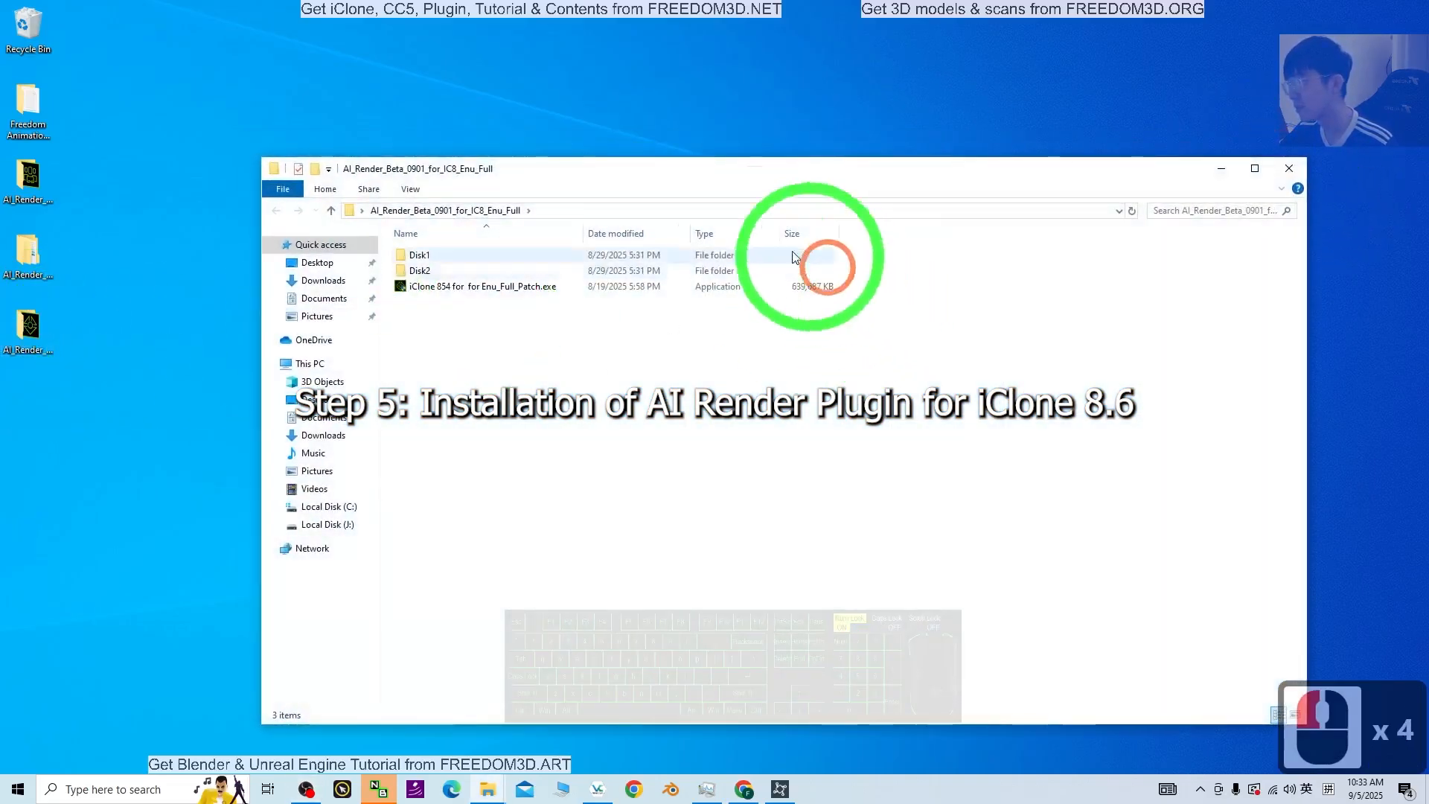
- Try to install the iClone v8.54 patch from the IC8 installer folder, and dismiss the message
double_click(450, 287)
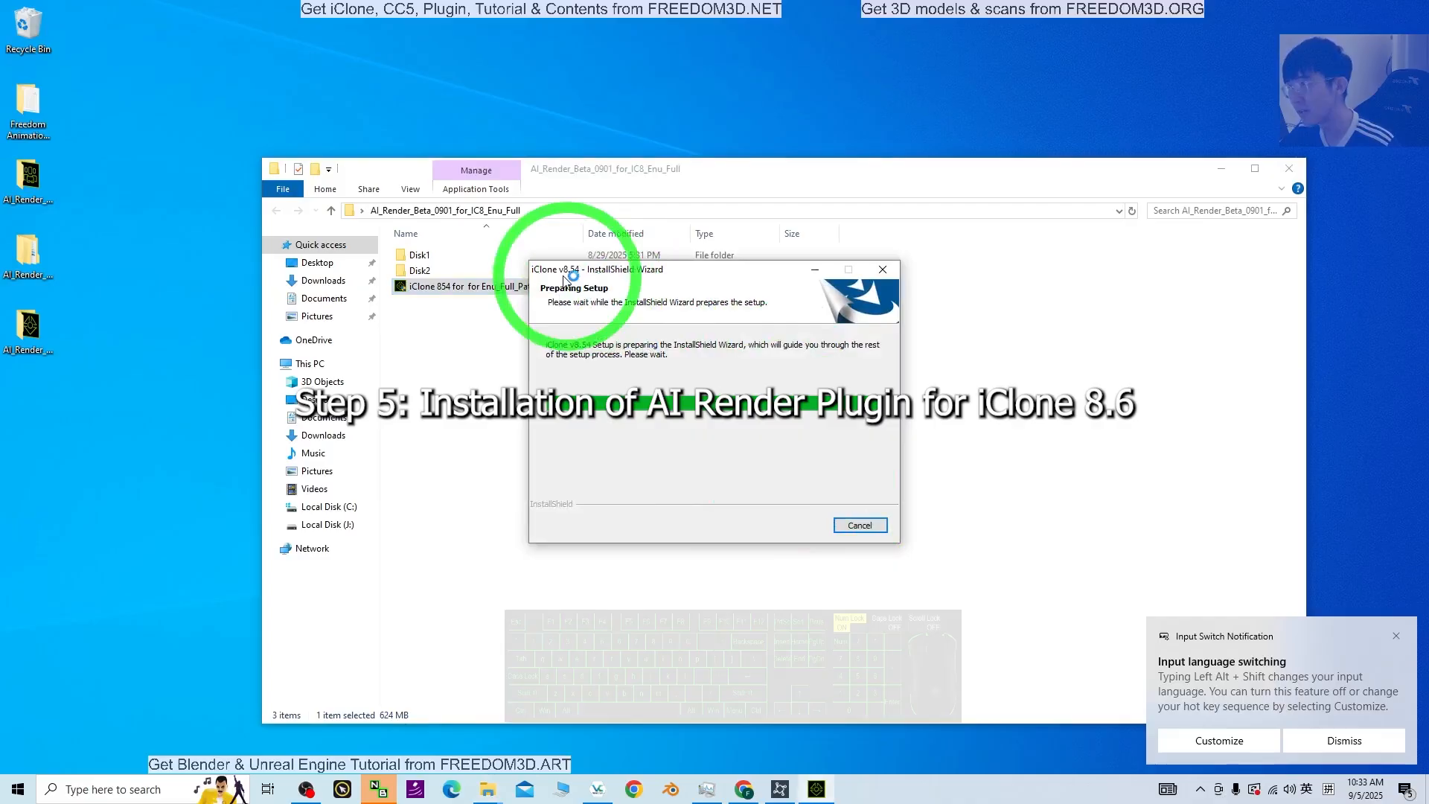
drag(547, 263, 532, 348)
click(854, 615)
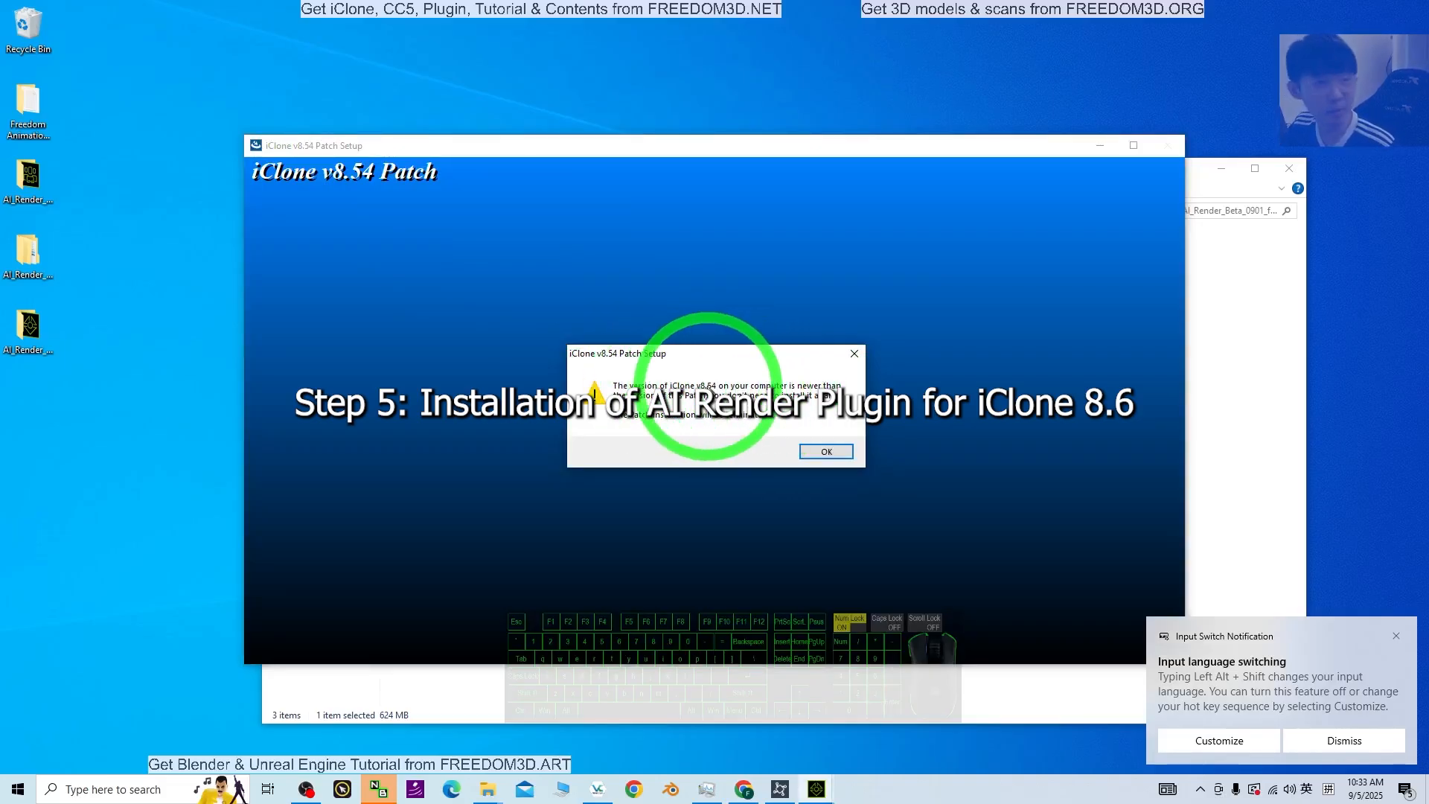
click(826, 451)
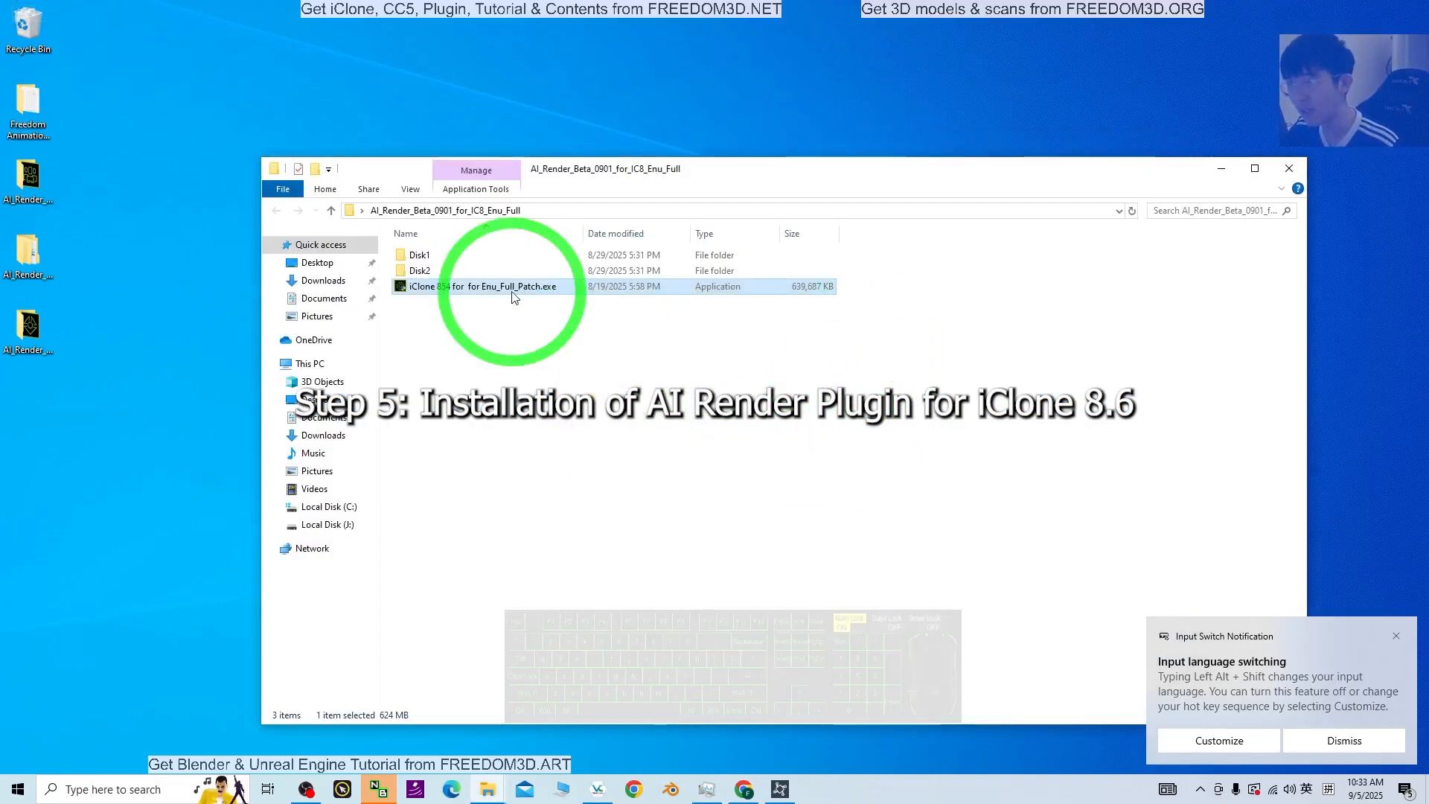
- Run setup.exe from the Disk1 folder of the IC8 installer, dismissing the input language notification
double_click(419, 254)
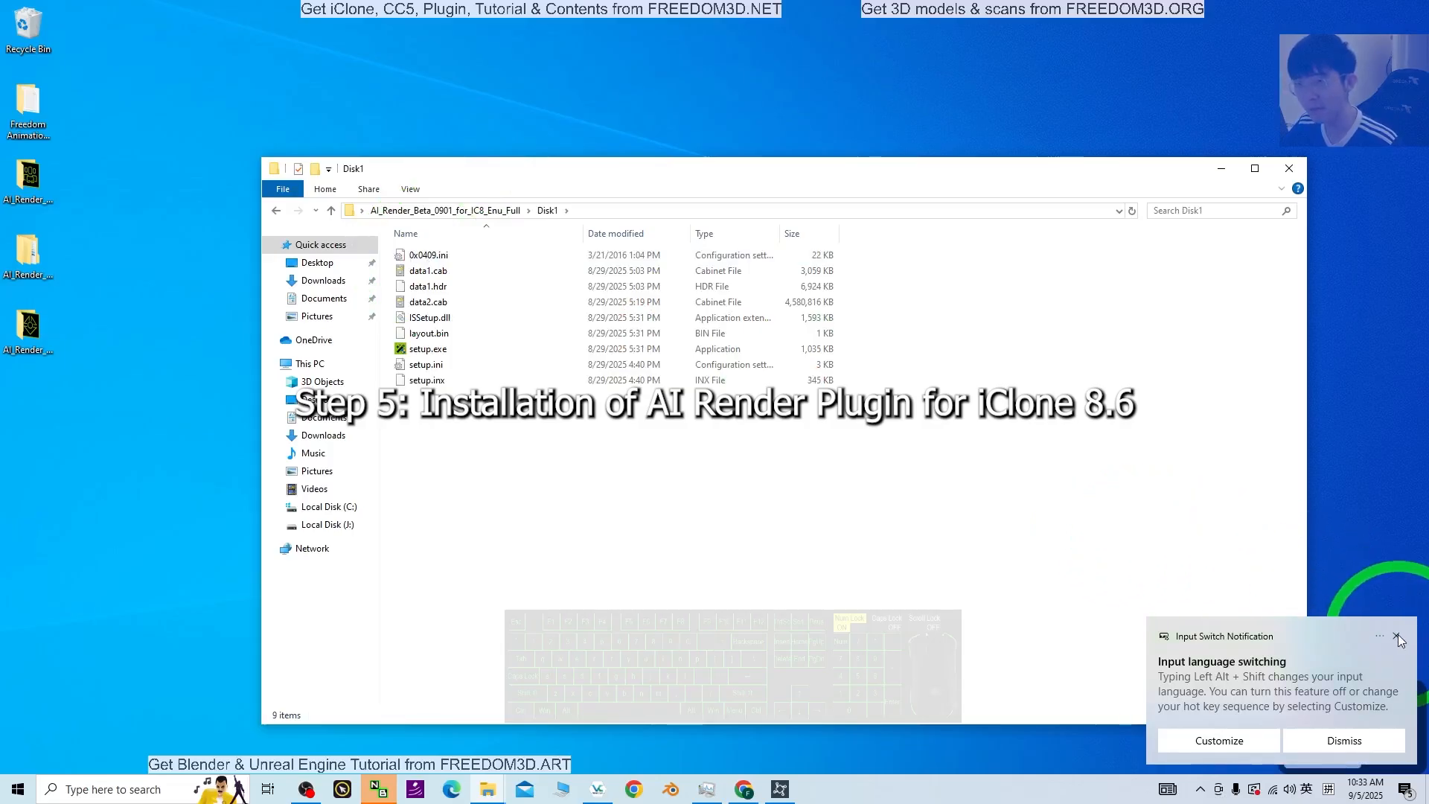
click(1397, 637)
double_click(420, 350)
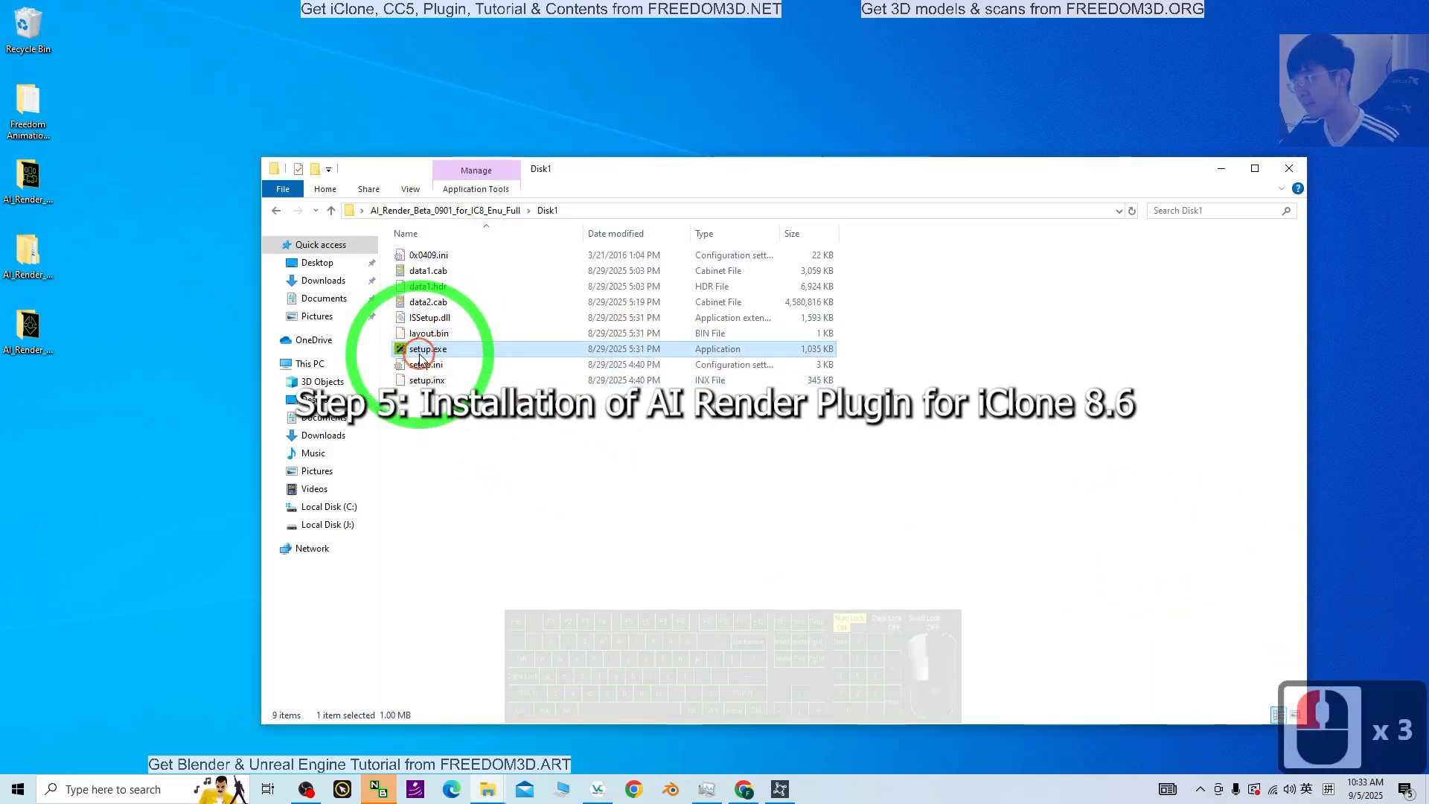
click(421, 353)
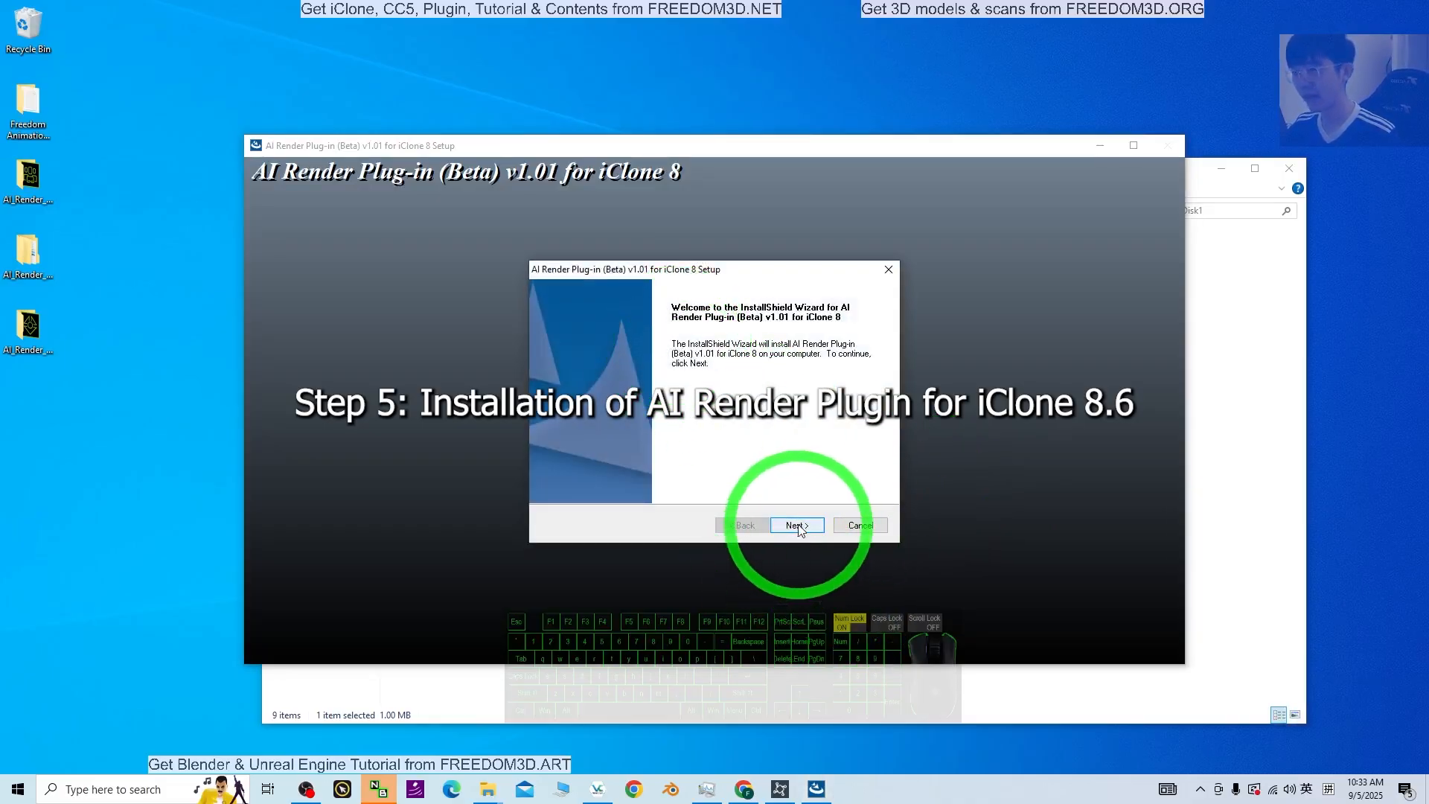
- Complete the AI Render Plug-in (Beta) v1.01 for iClone 8 setup with the default customer information, and close the installer folder
click(797, 526)
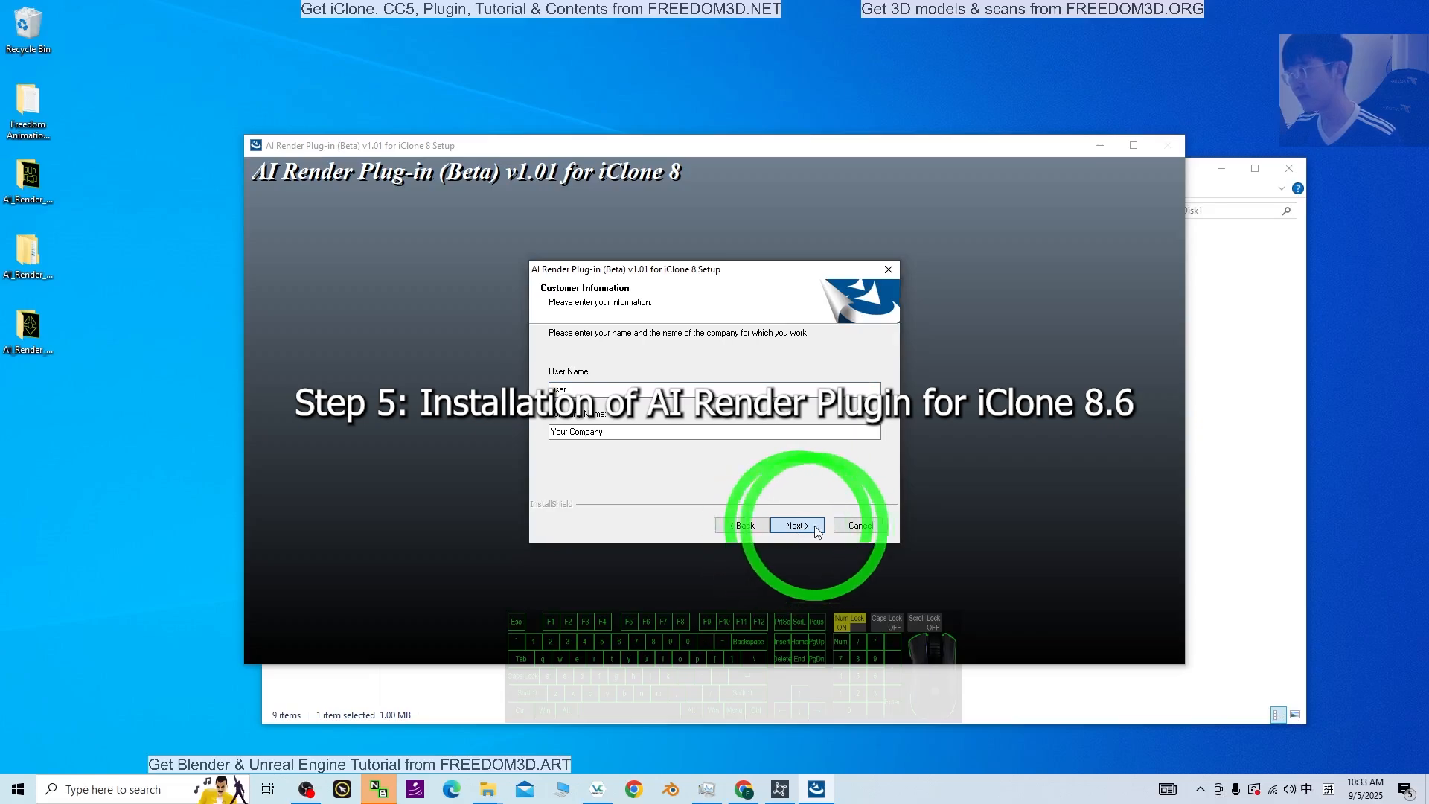
click(797, 525)
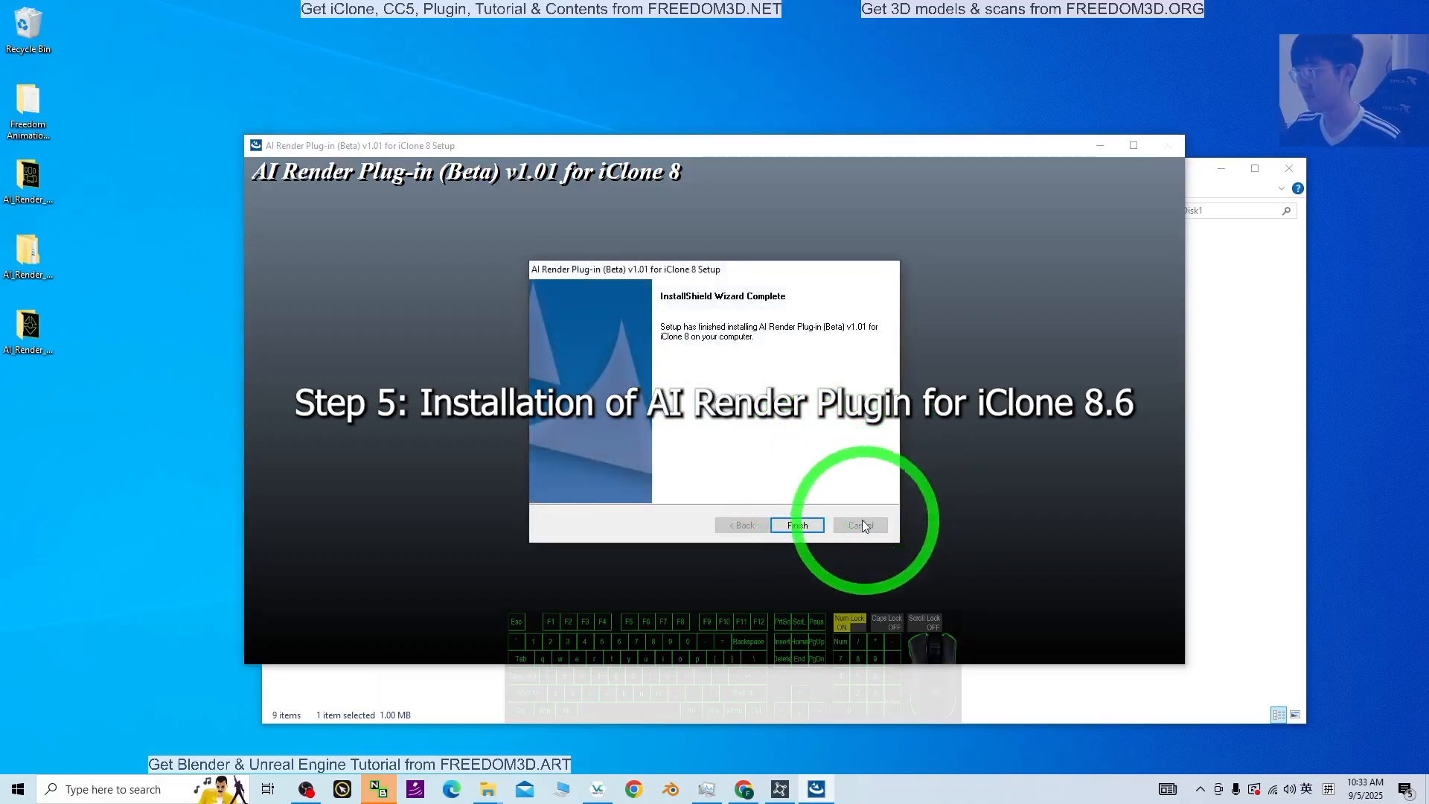
click(797, 526)
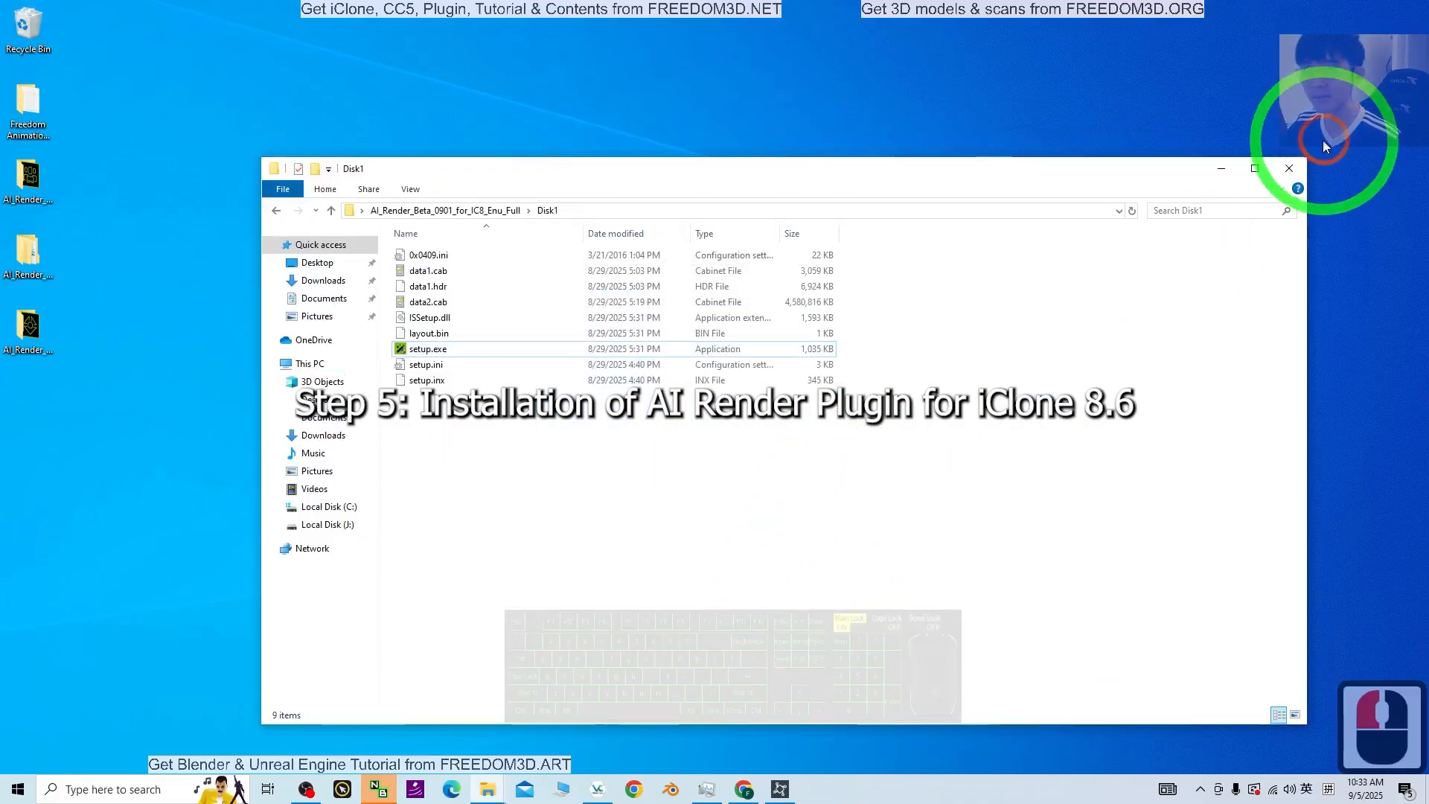
click(1291, 183)
- Search Windows for iclone and launch iClone v8.6
double_click(791, 667)
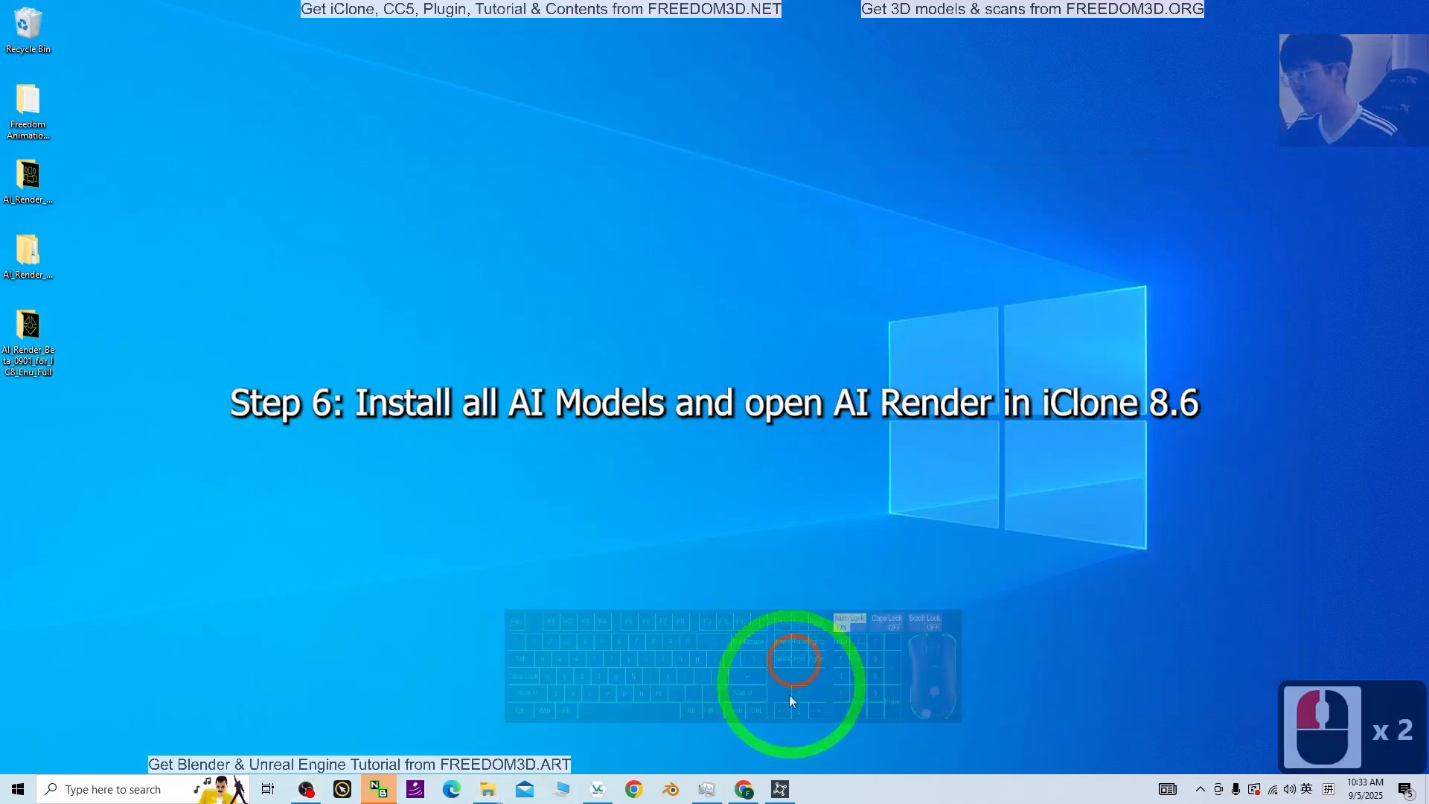
click(93, 789)
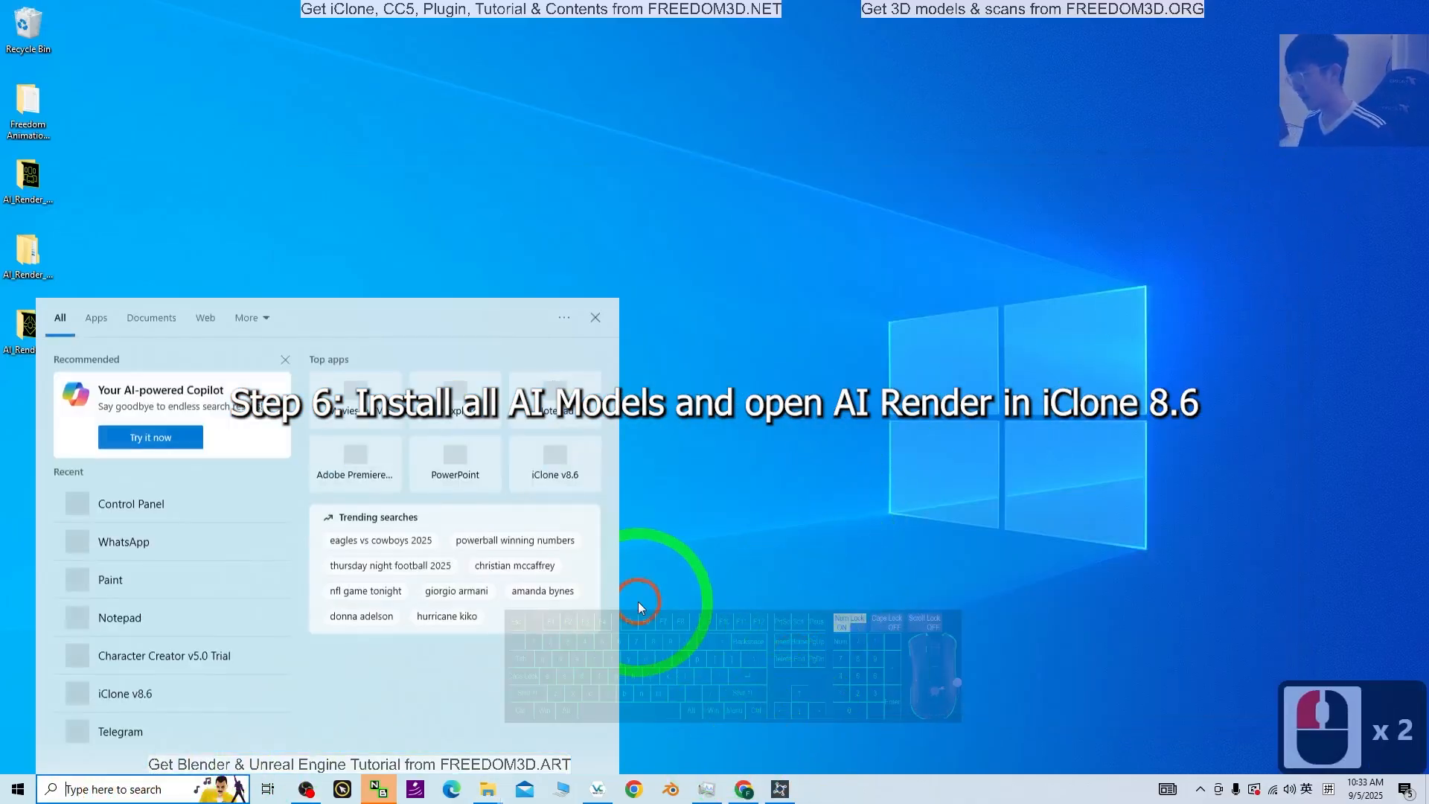
text(iclone)
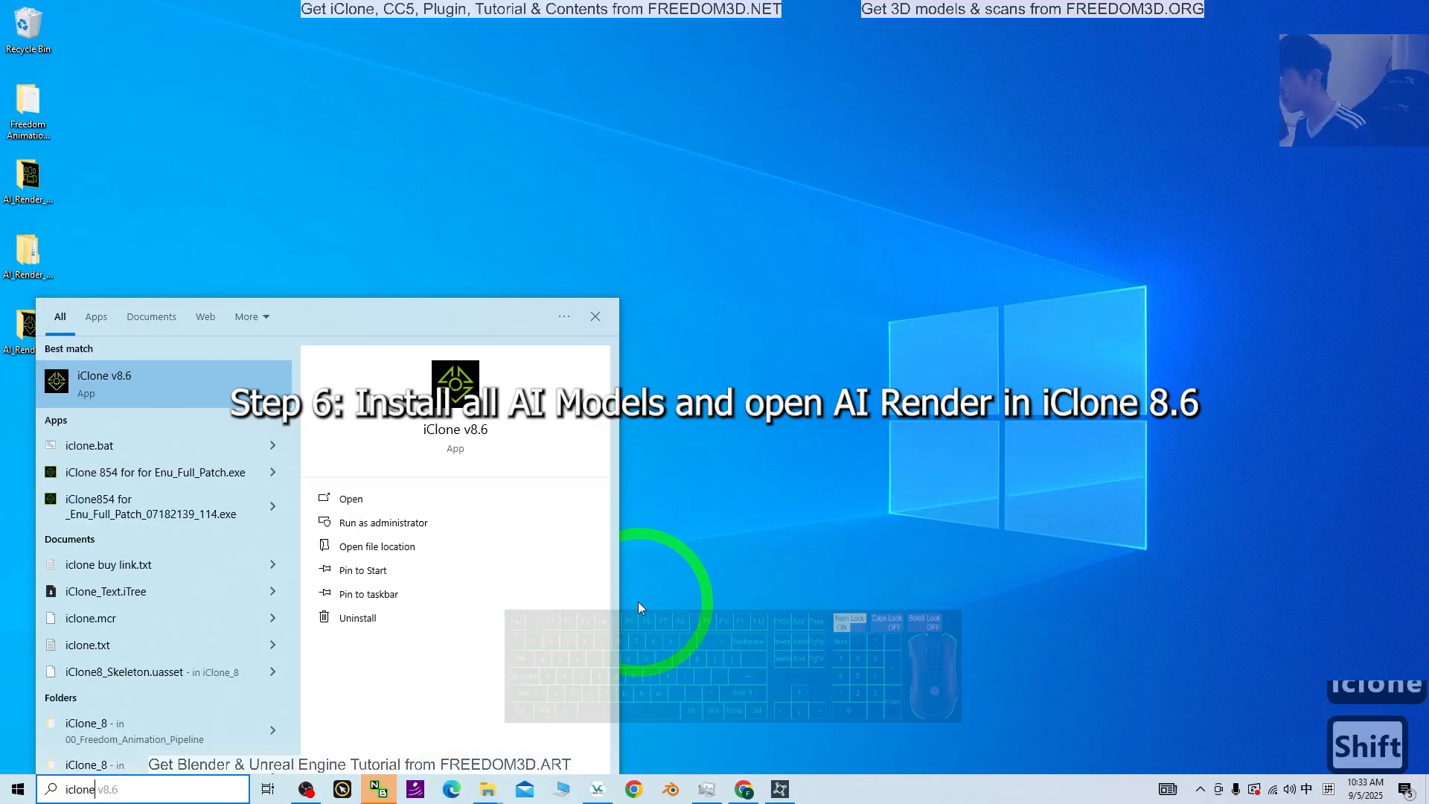
click(99, 375)
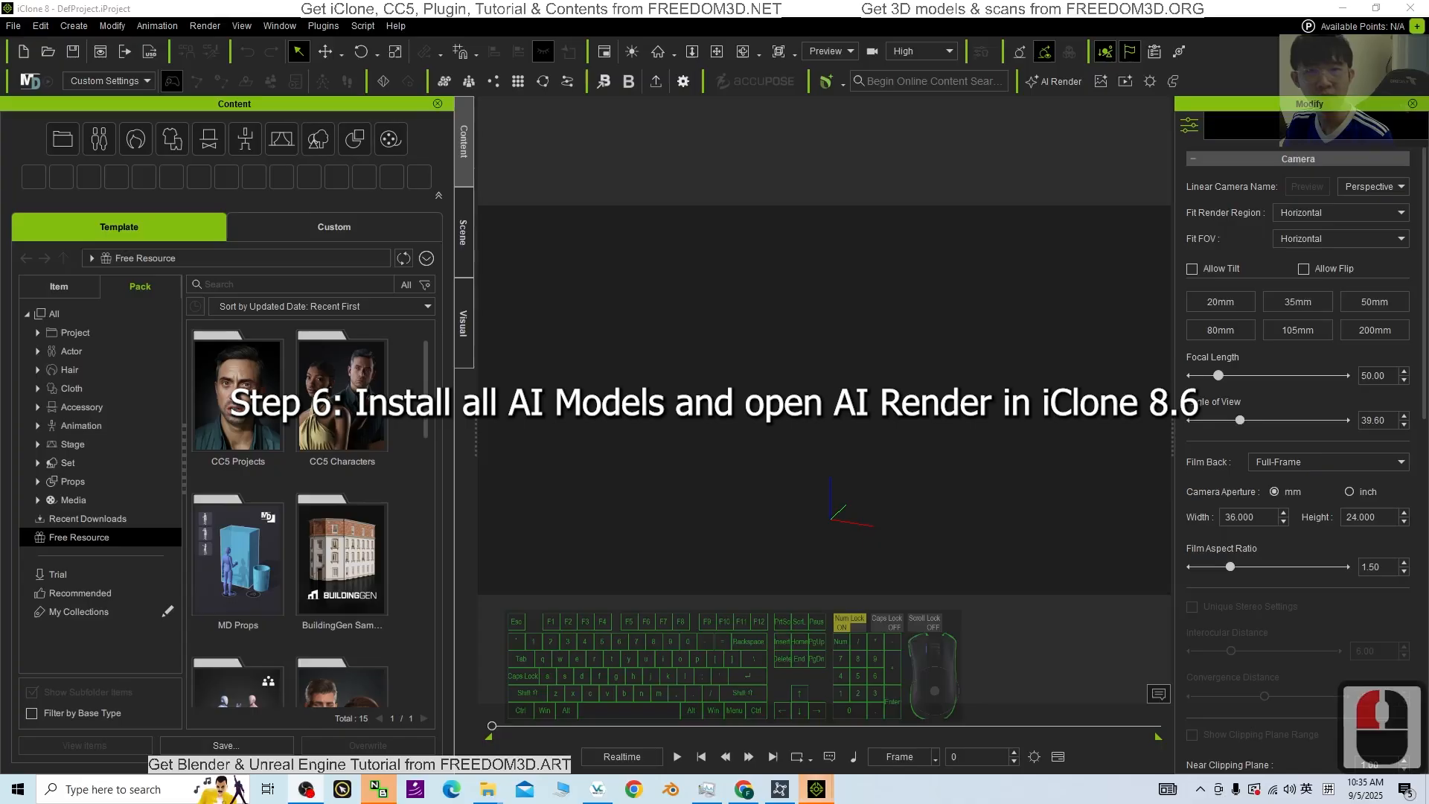
click(927, 411)
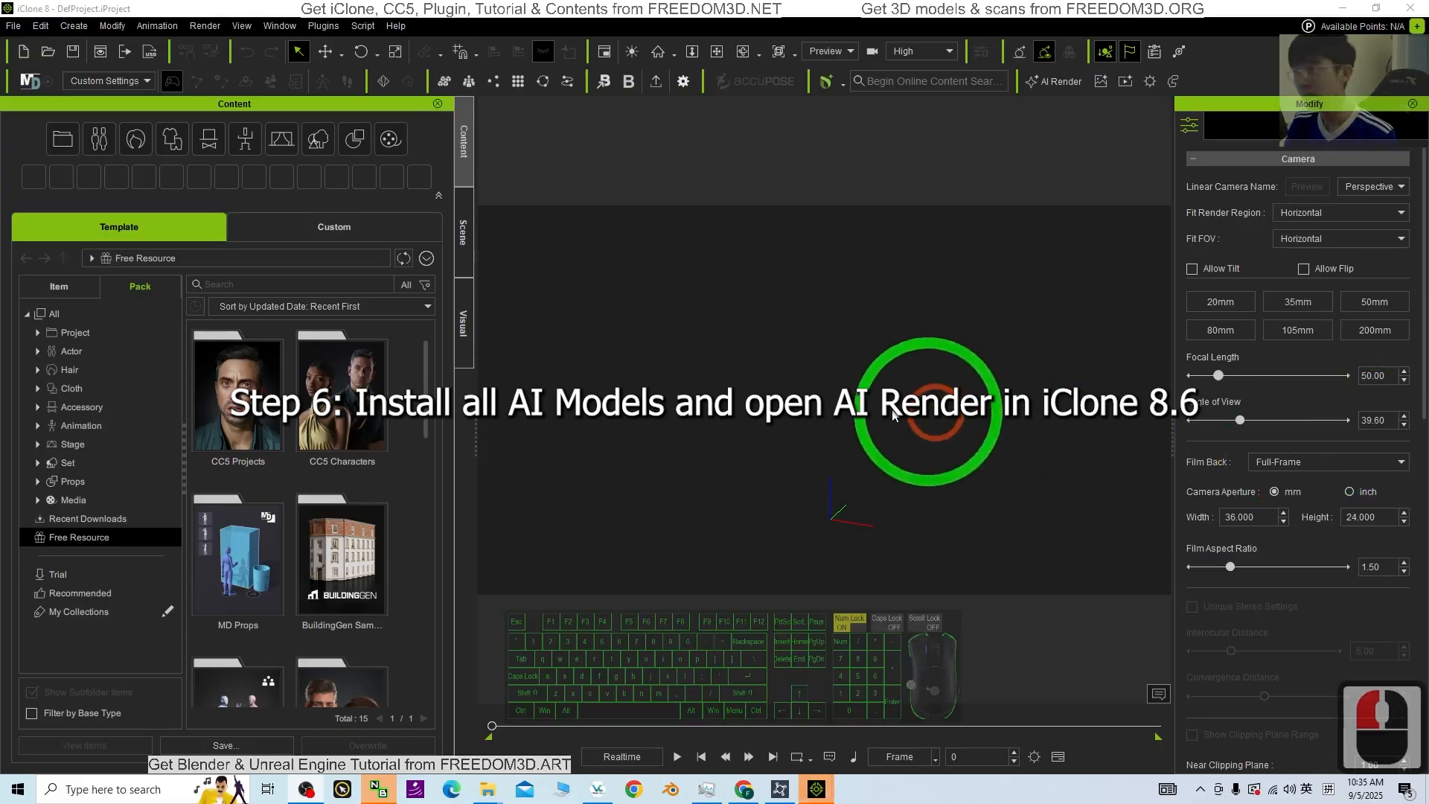
- Start AI Render in iClone and launch the local ComfyUI server provided by Reallusion from the AI Render settings
click(1046, 87)
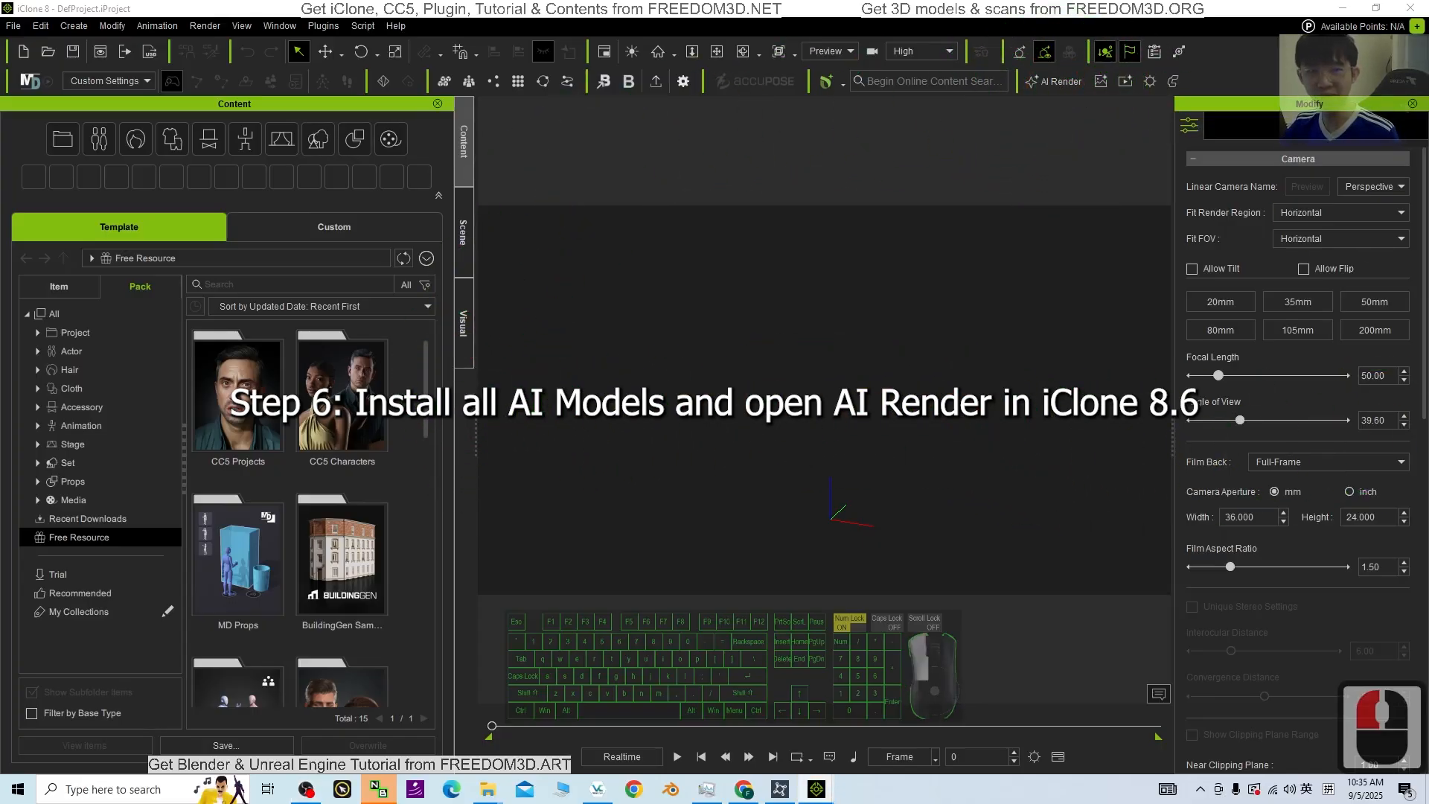
click(1052, 81)
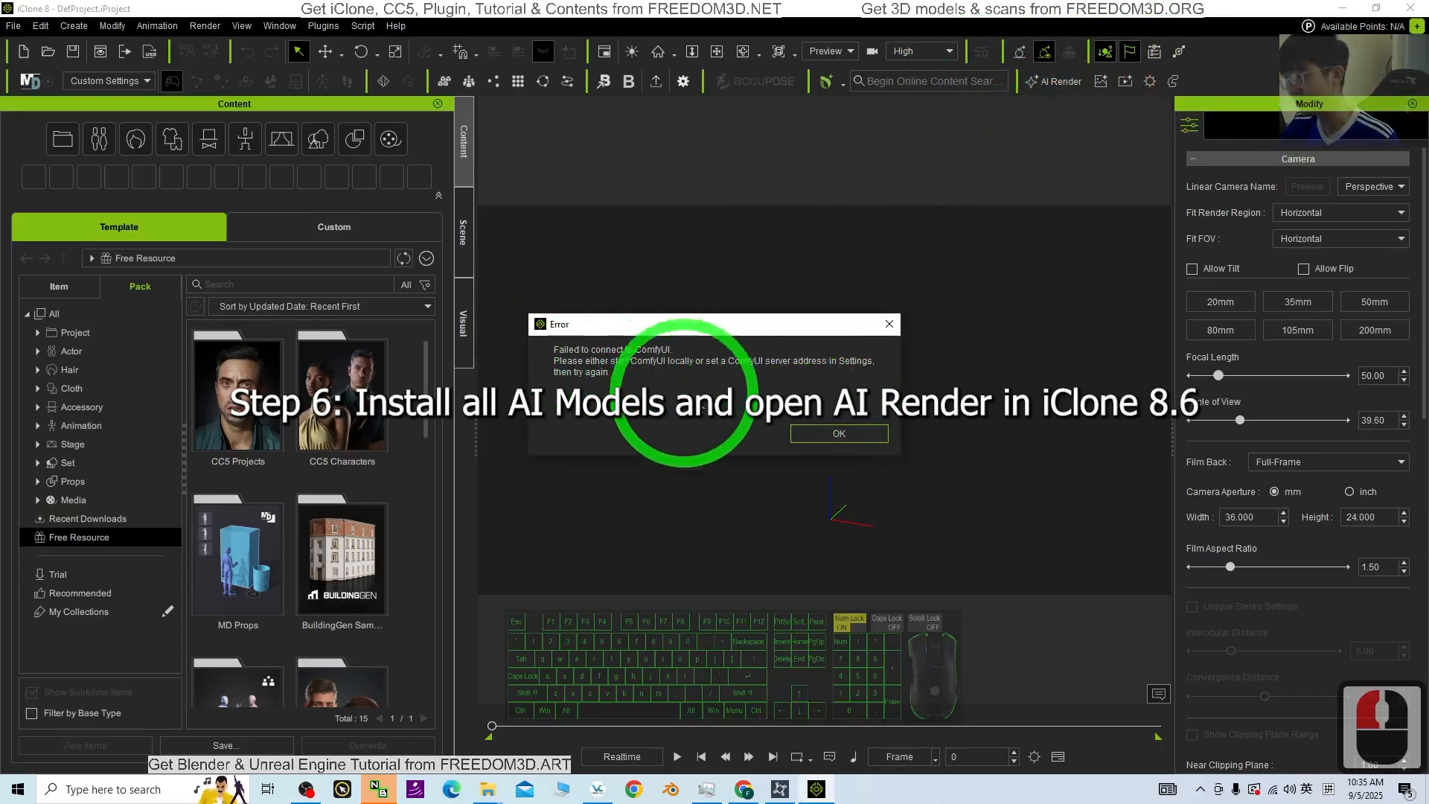
click(814, 436)
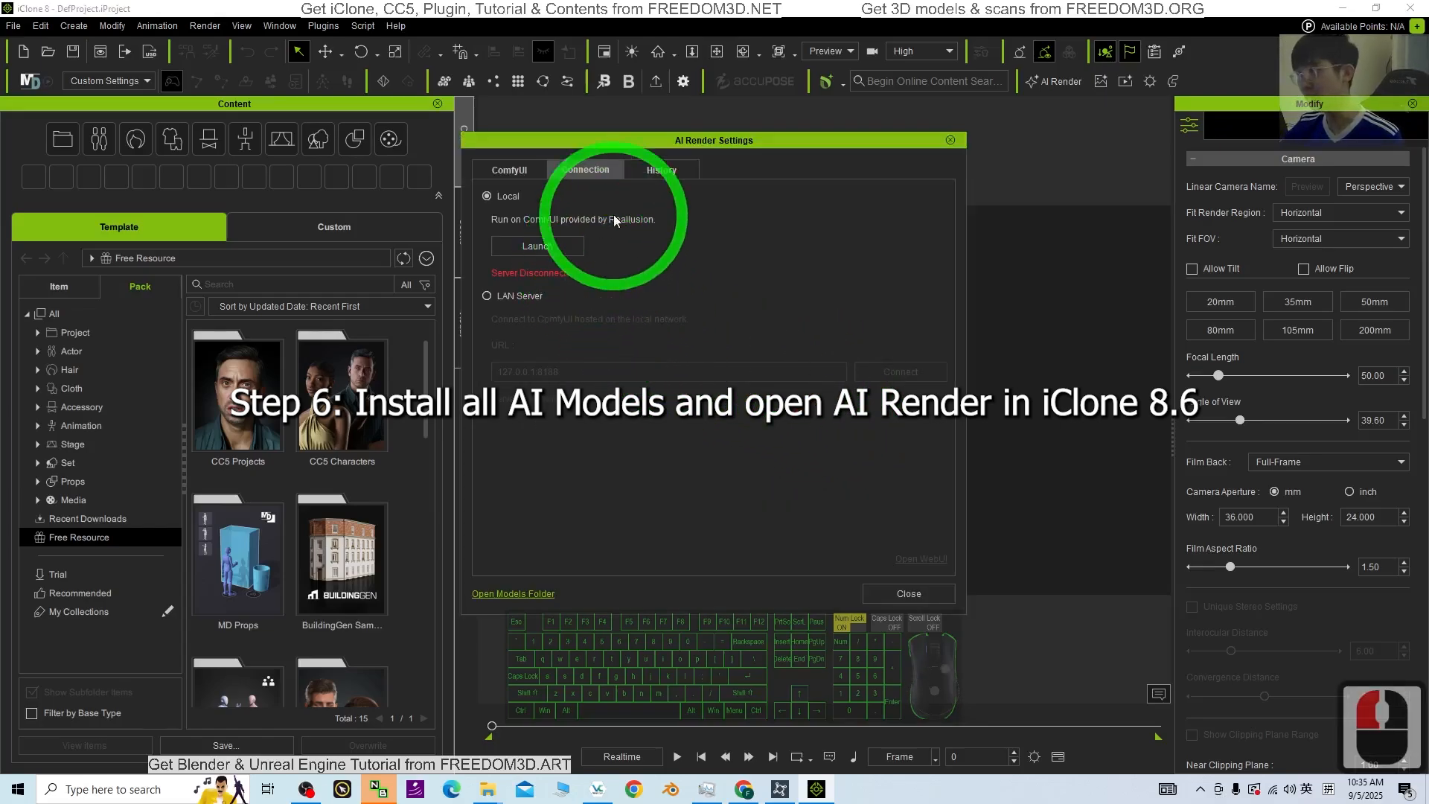
click(536, 247)
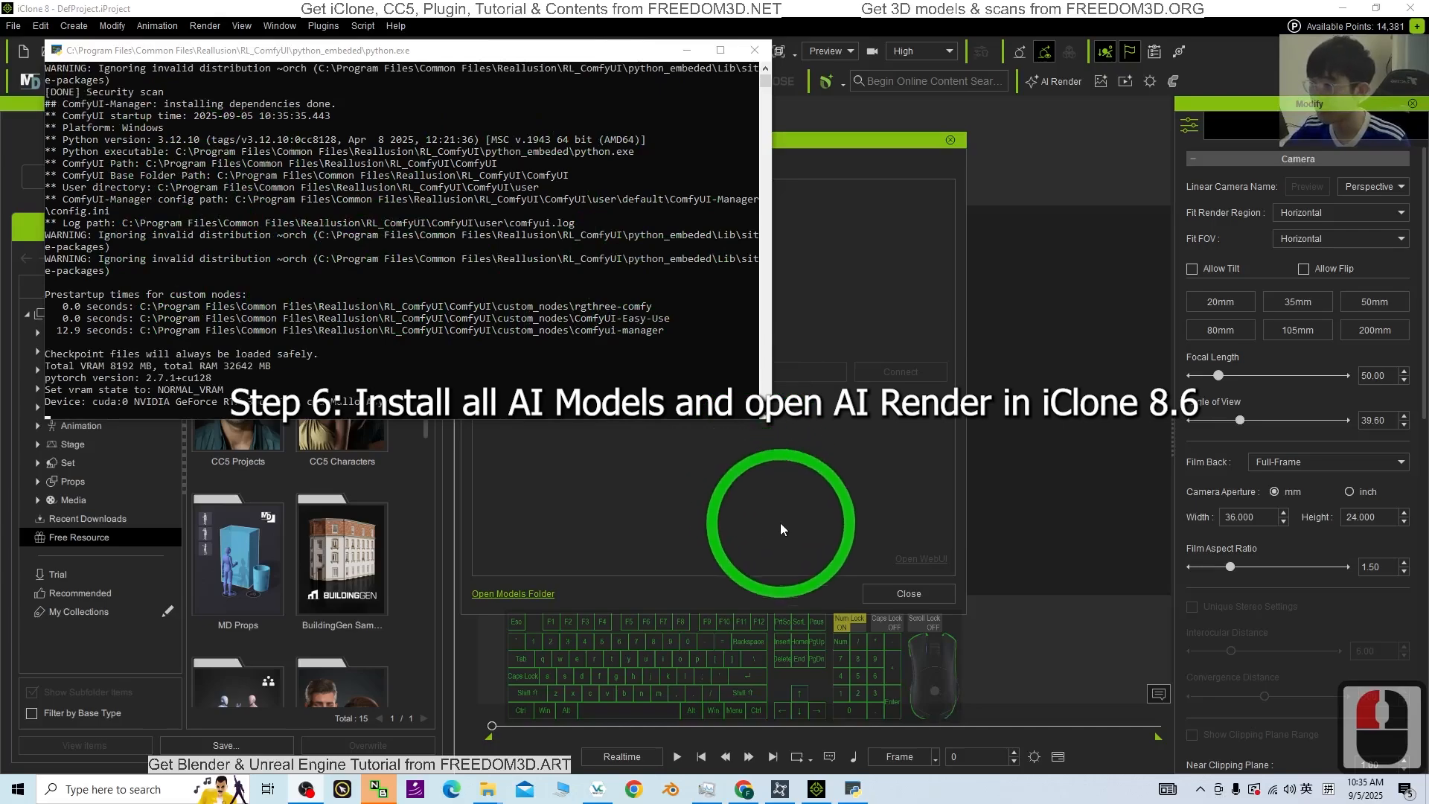
- Examine the ComfyUI server's start-up log in the python.exe console and the local connection status in the AI Render settings
drag(844, 152, 1095, 176)
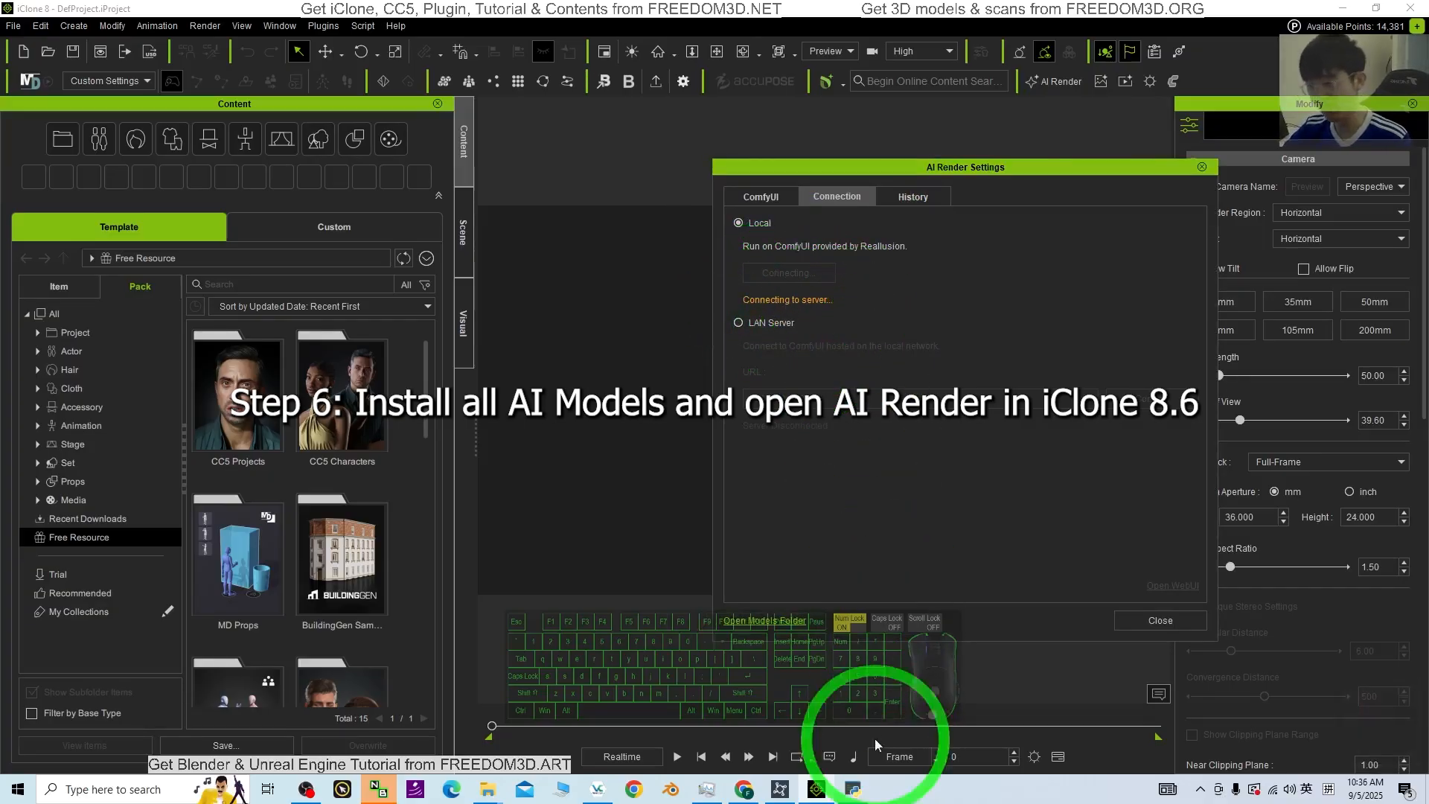
click(858, 795)
drag(895, 170, 979, 165)
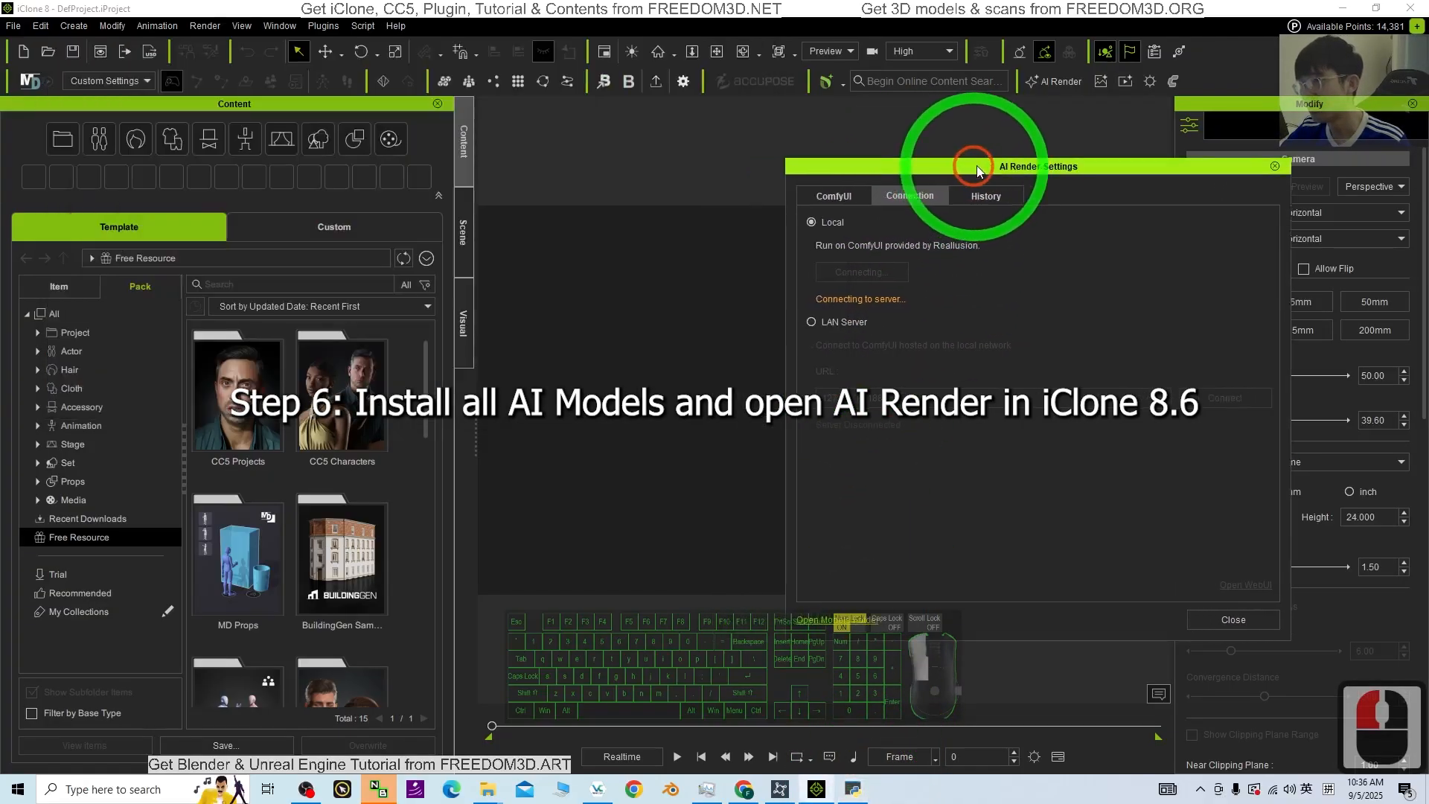
click(856, 791)
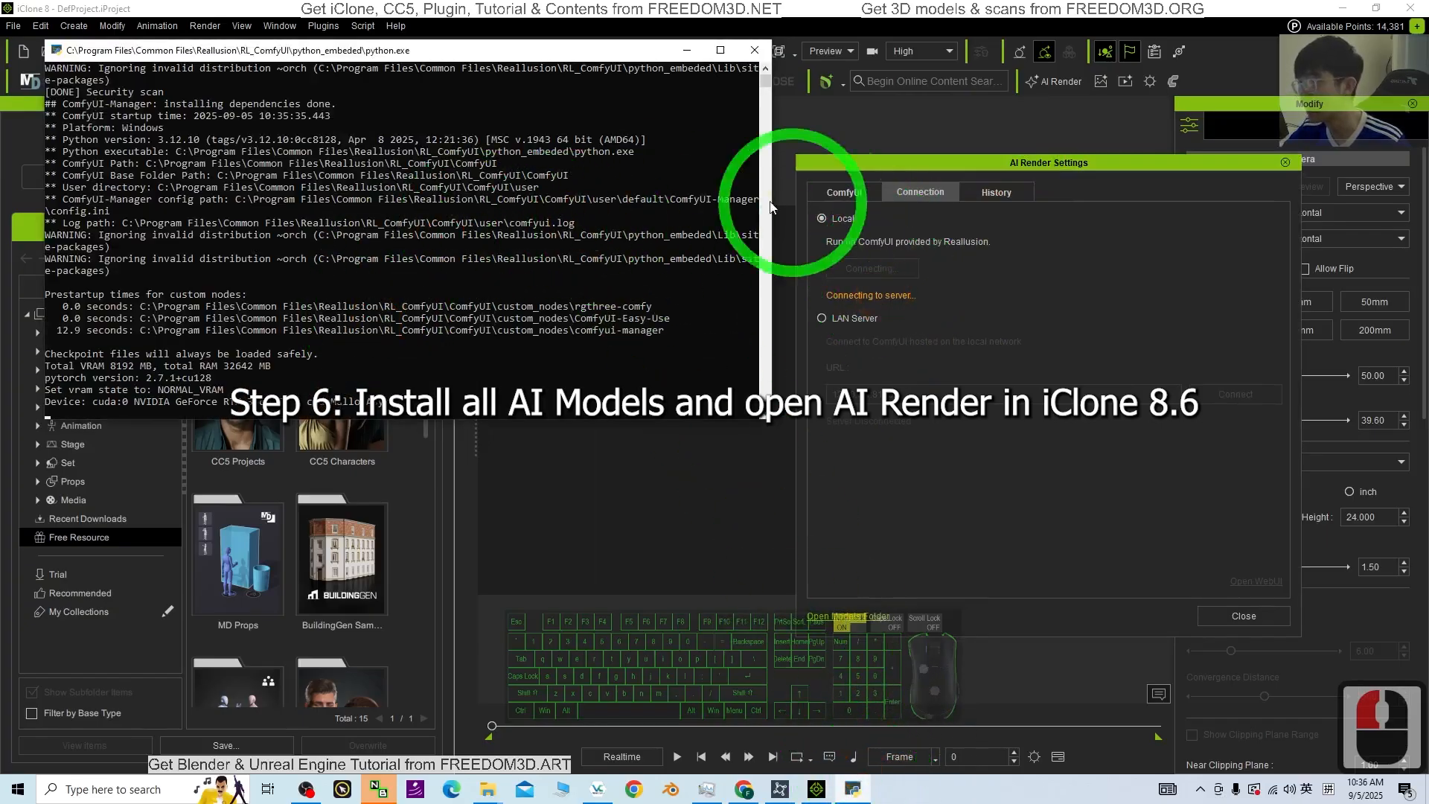
scroll(335, 367, down, 3)
scroll(393, 334, up, 3)
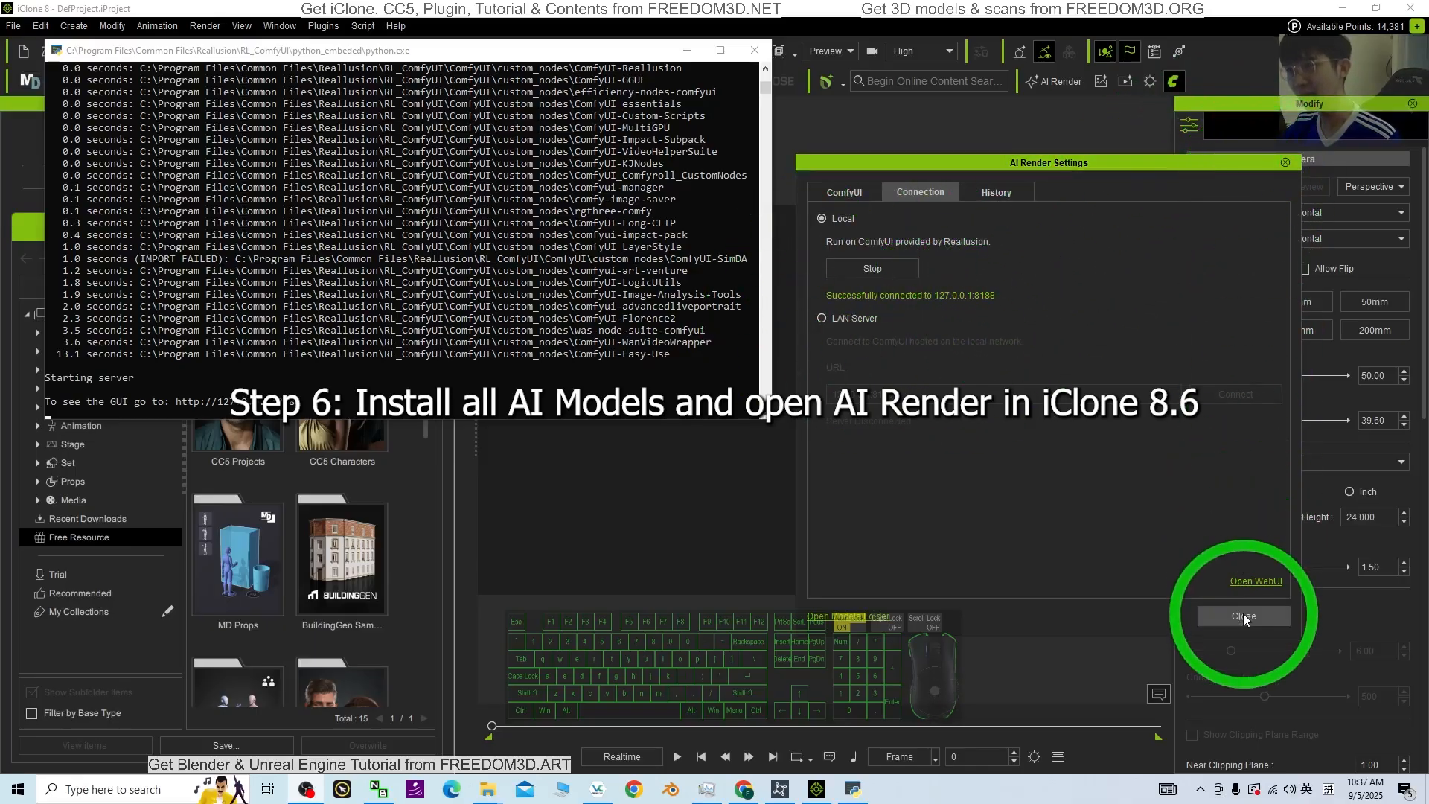
double_click(906, 191)
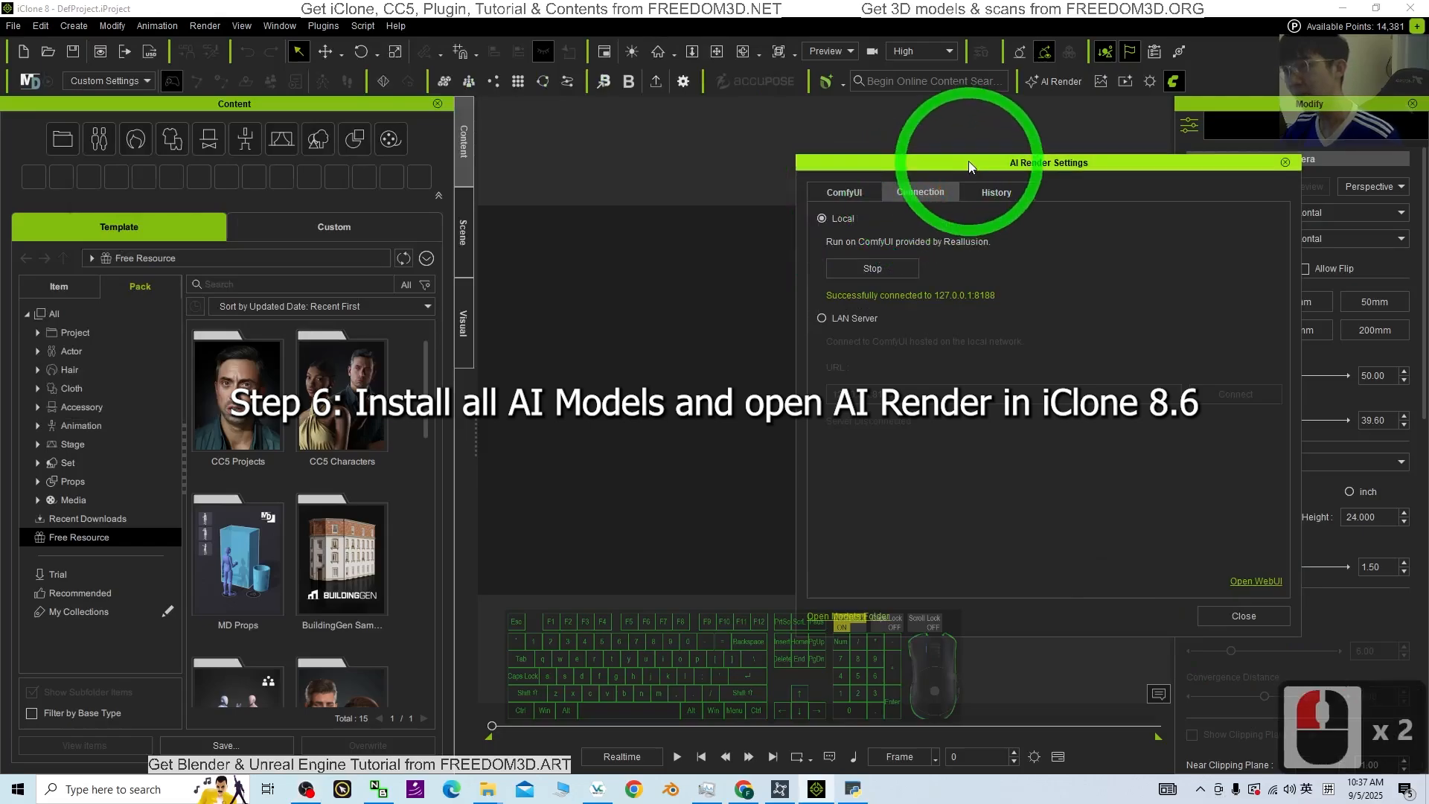
drag(968, 163, 865, 169)
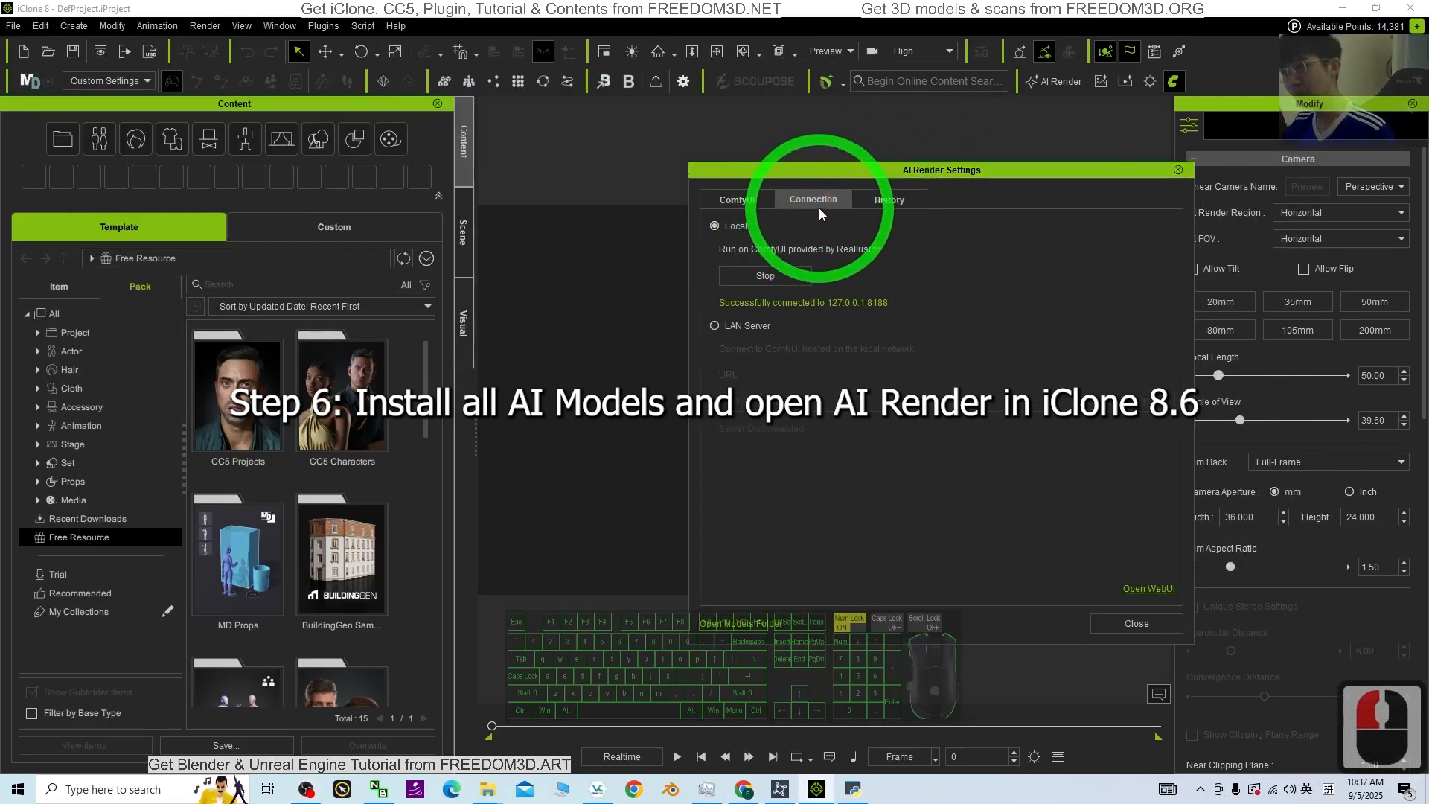
click(868, 792)
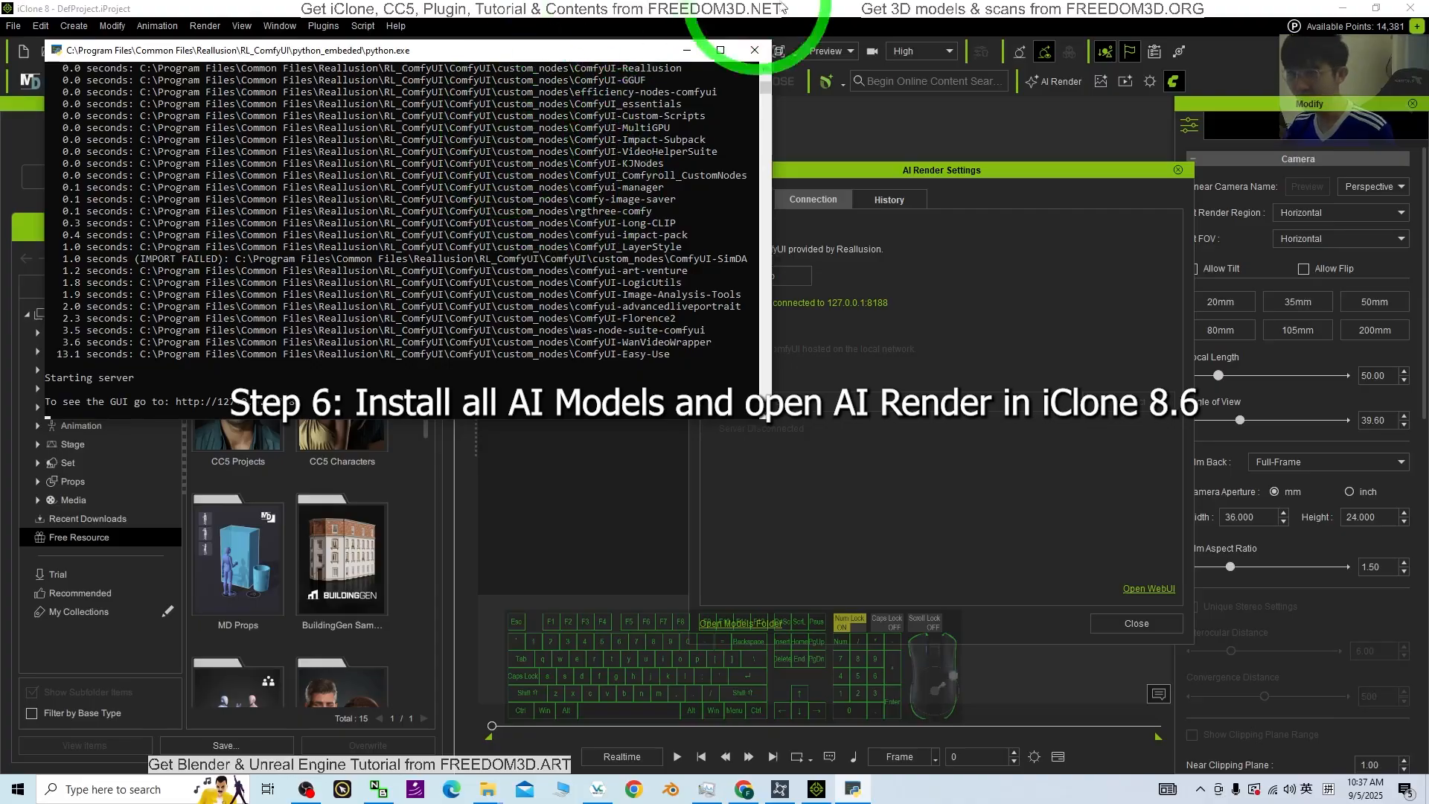
click(935, 177)
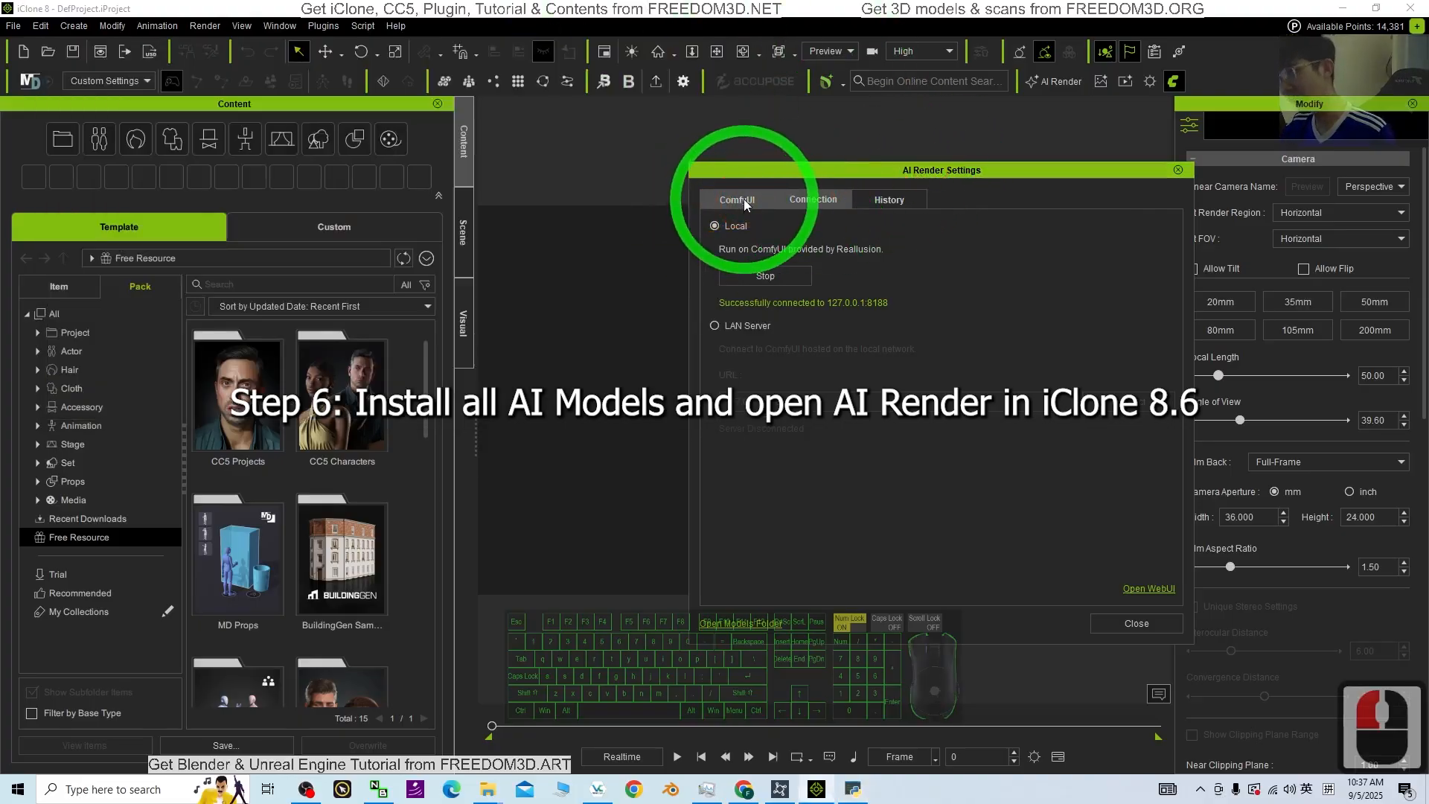
- Review the ComfyUI model list in the AI Render settings and mark all Checkpoint models for installation
click(744, 200)
scroll(1085, 305, down, 17)
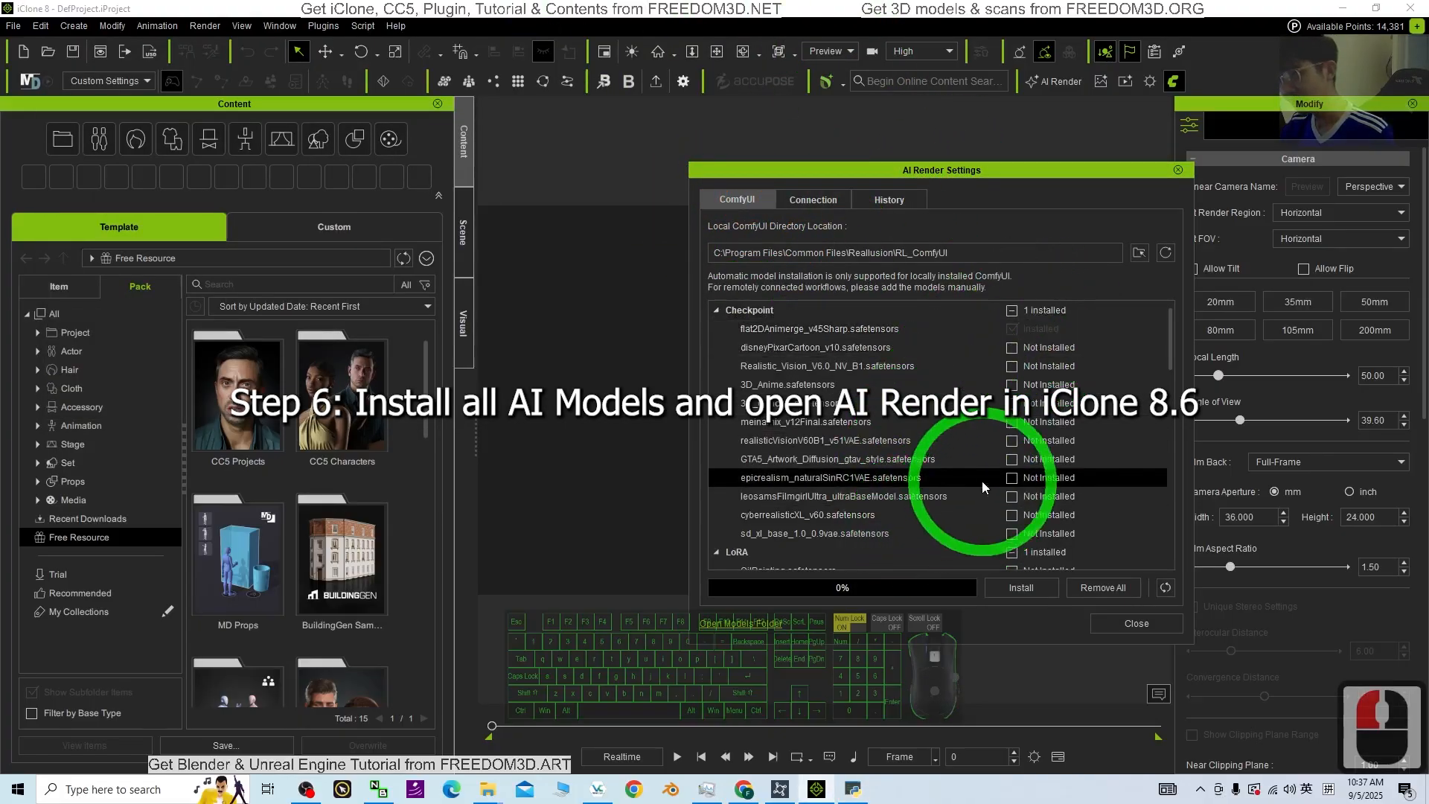
scroll(1043, 449, up, 17)
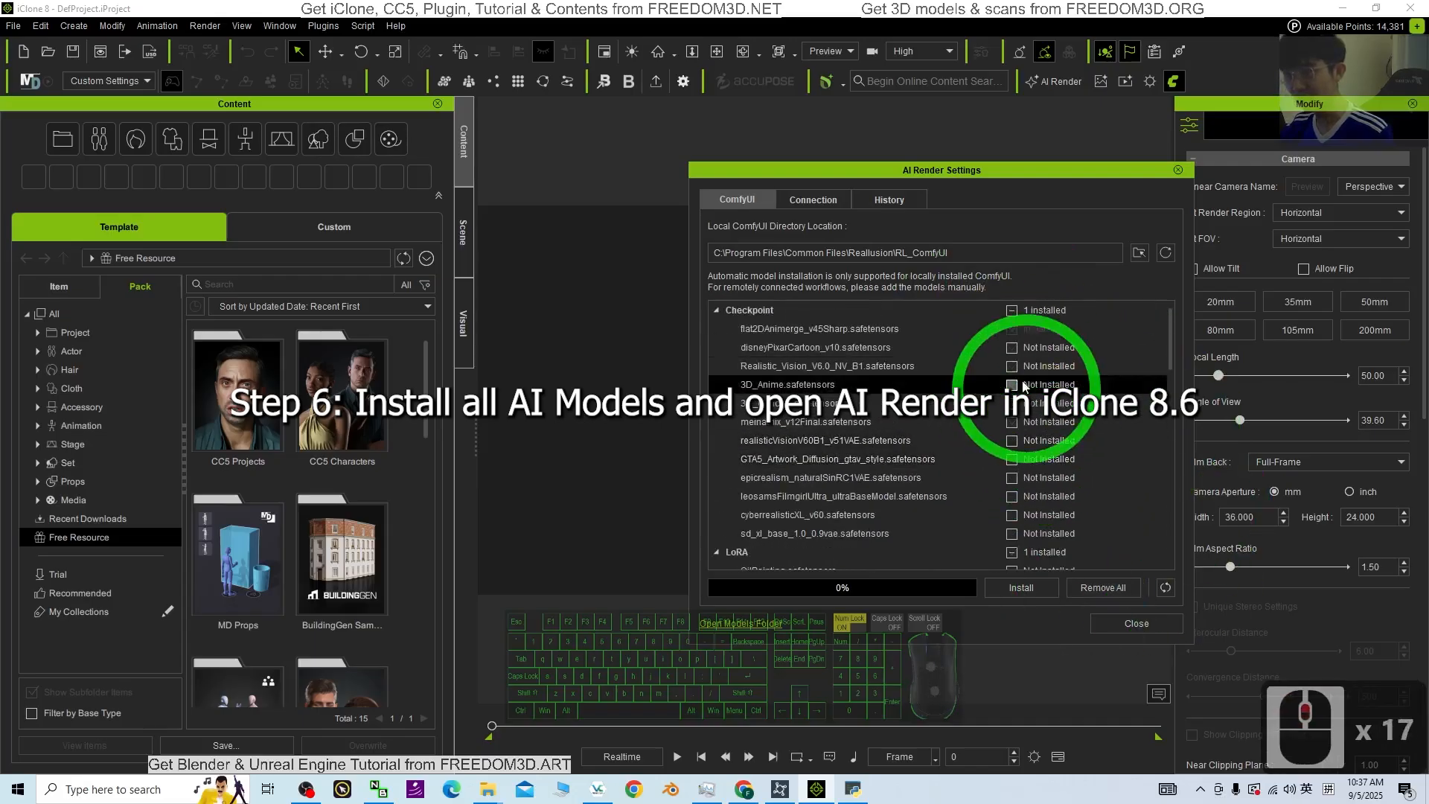
click(1013, 311)
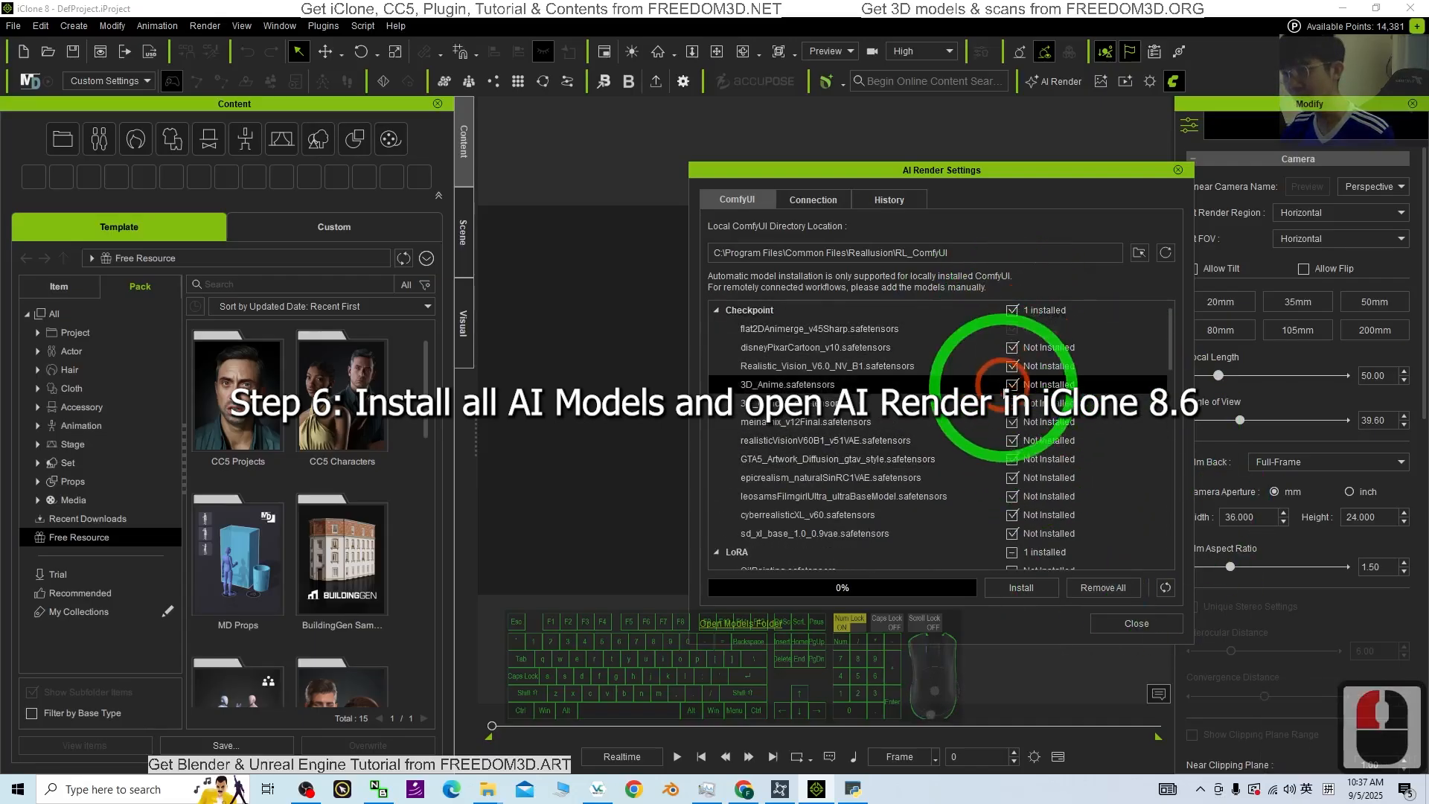
- Mark all models in the LoRA, VAE and ControlNet categories for installation in the AI Render settings
scroll(1023, 357, down, 3)
click(1013, 385)
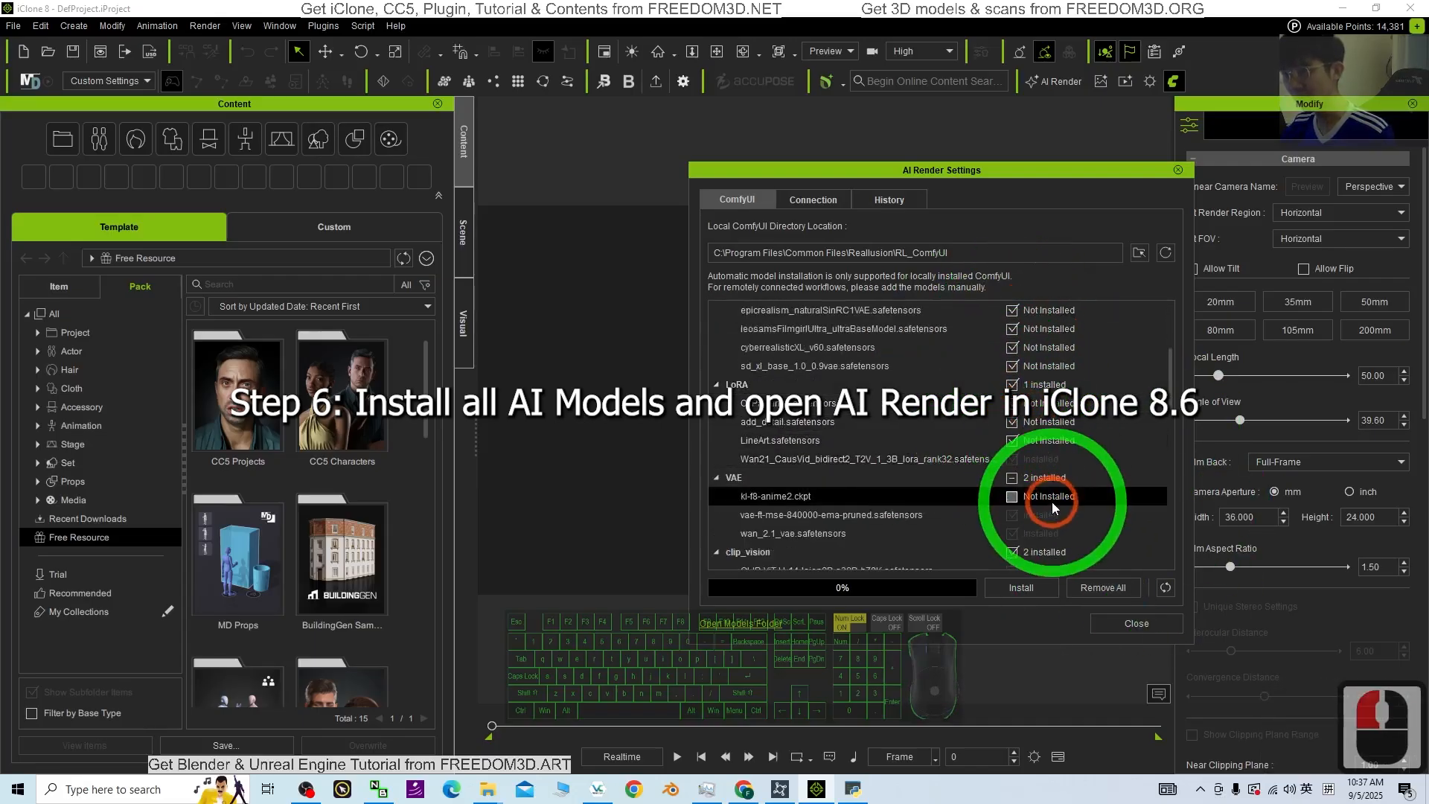
scroll(1014, 417, down, 3)
click(1012, 422)
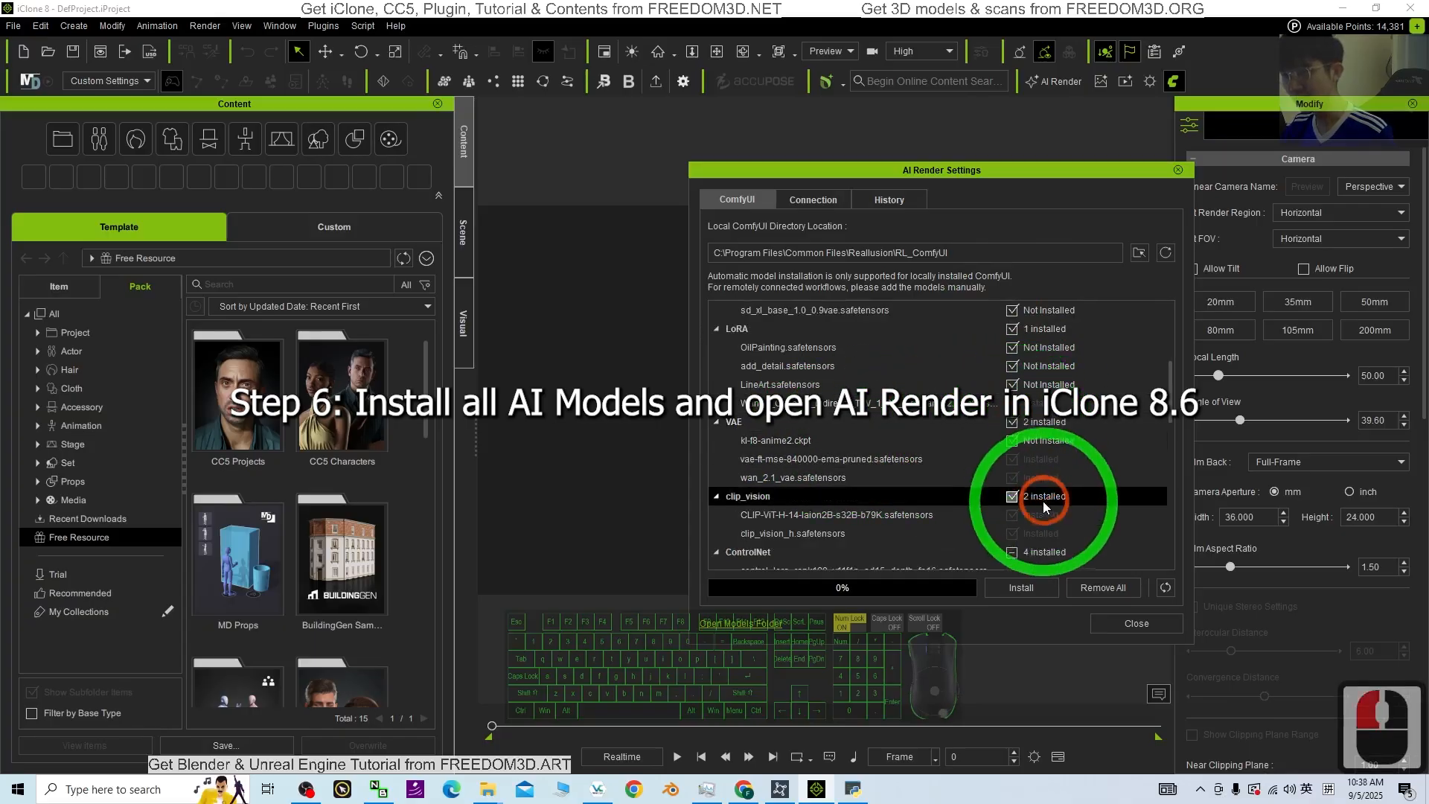
scroll(1042, 477, down, 5)
scroll(1101, 342, up, 2)
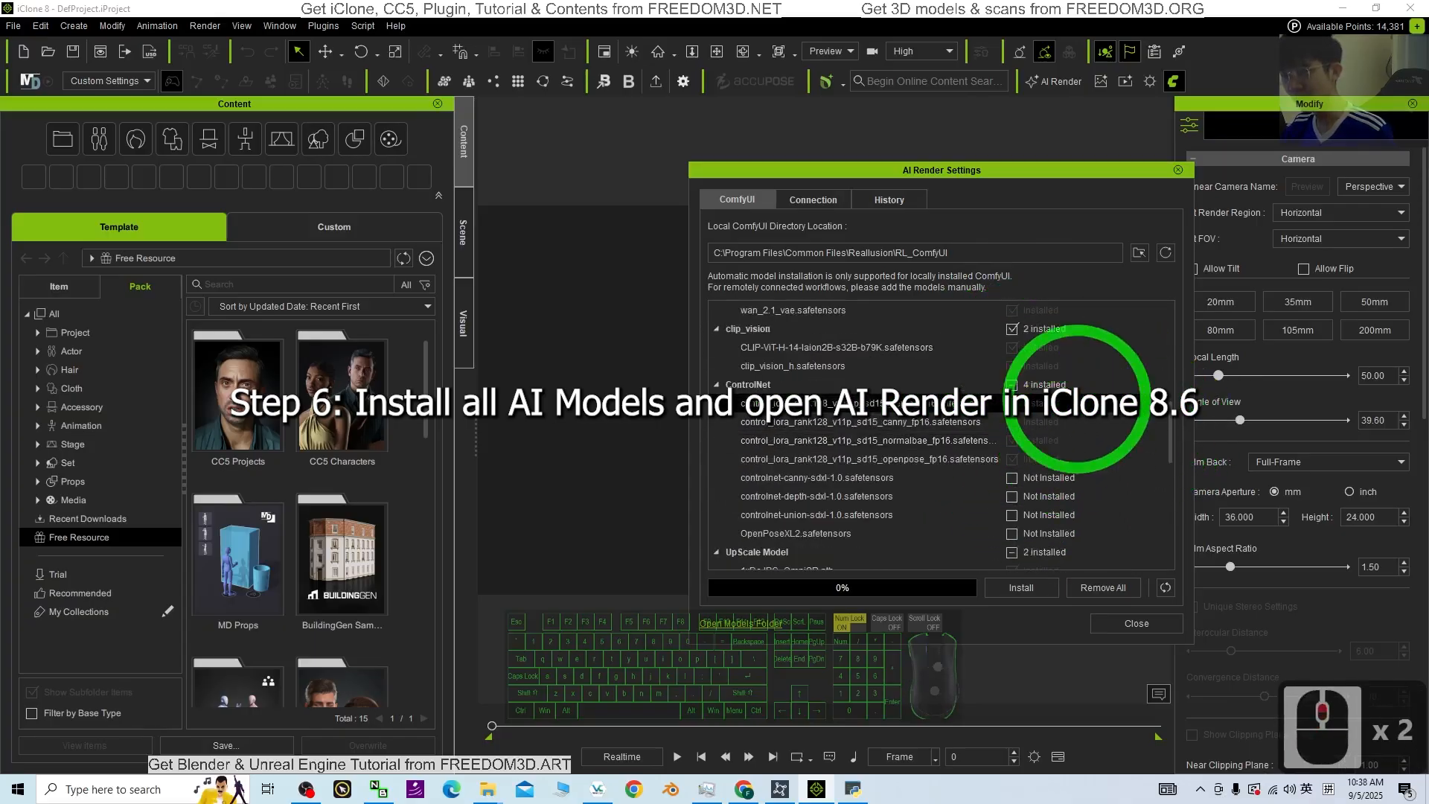
click(1012, 385)
scroll(1043, 447, down, 5)
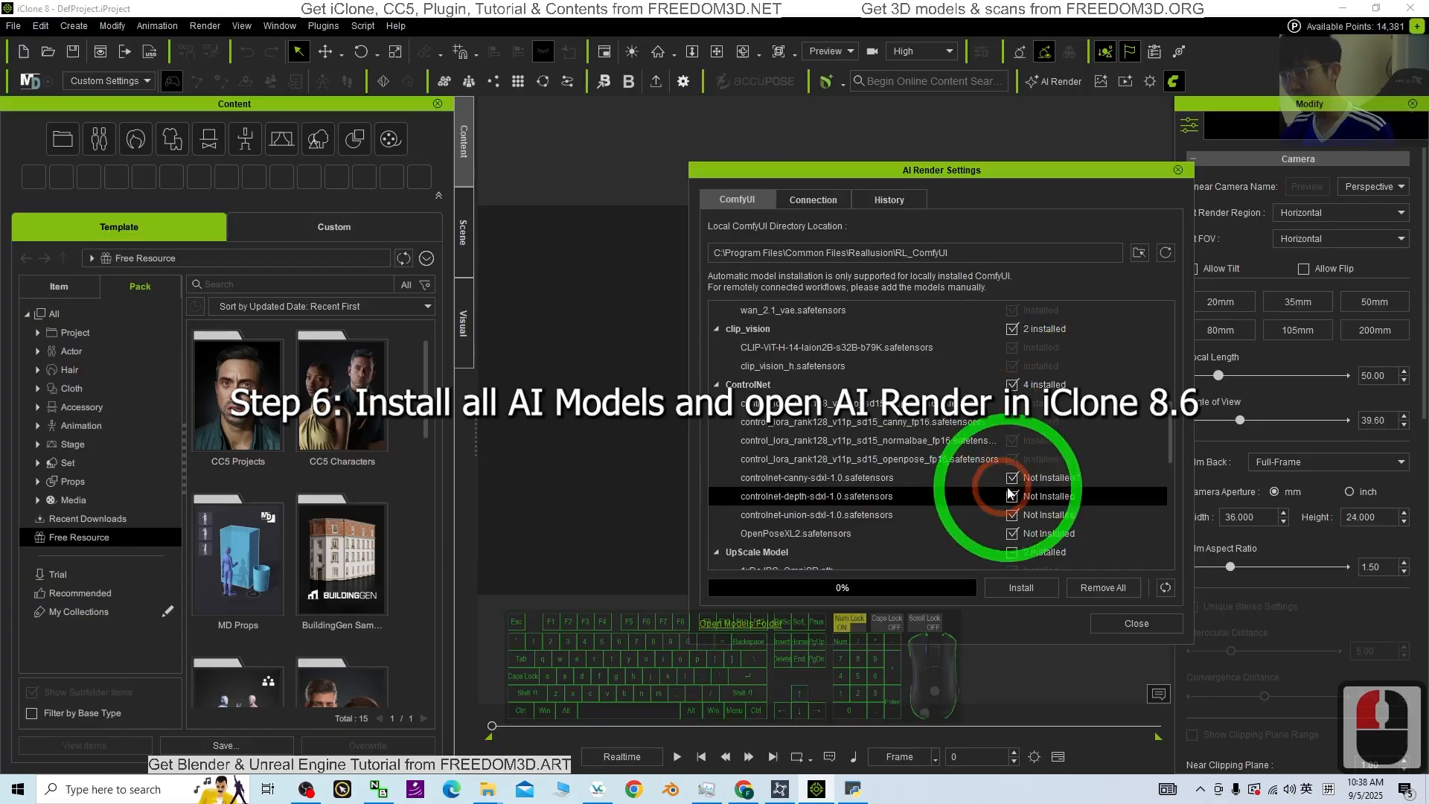
scroll(1072, 462, up, 1)
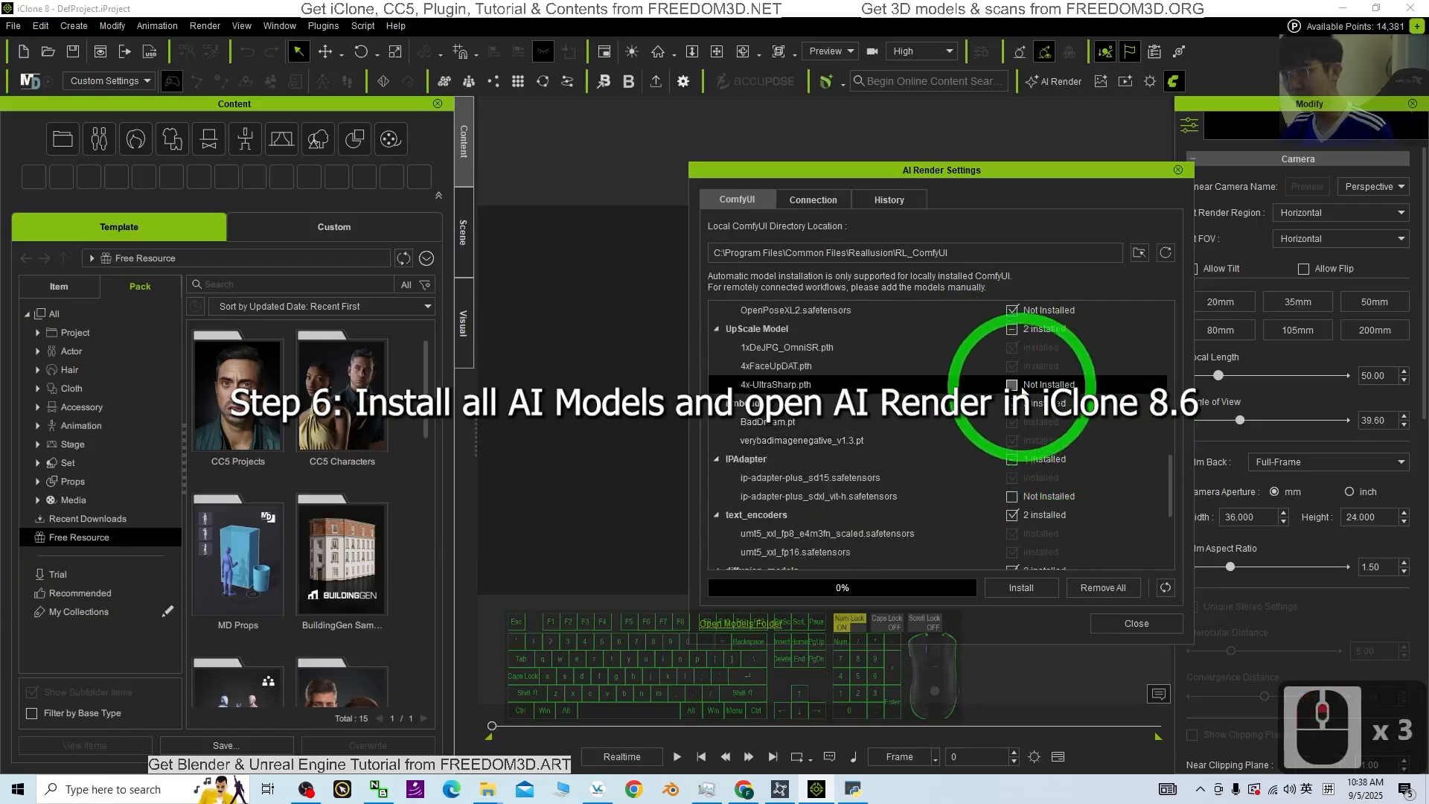
click(1014, 536)
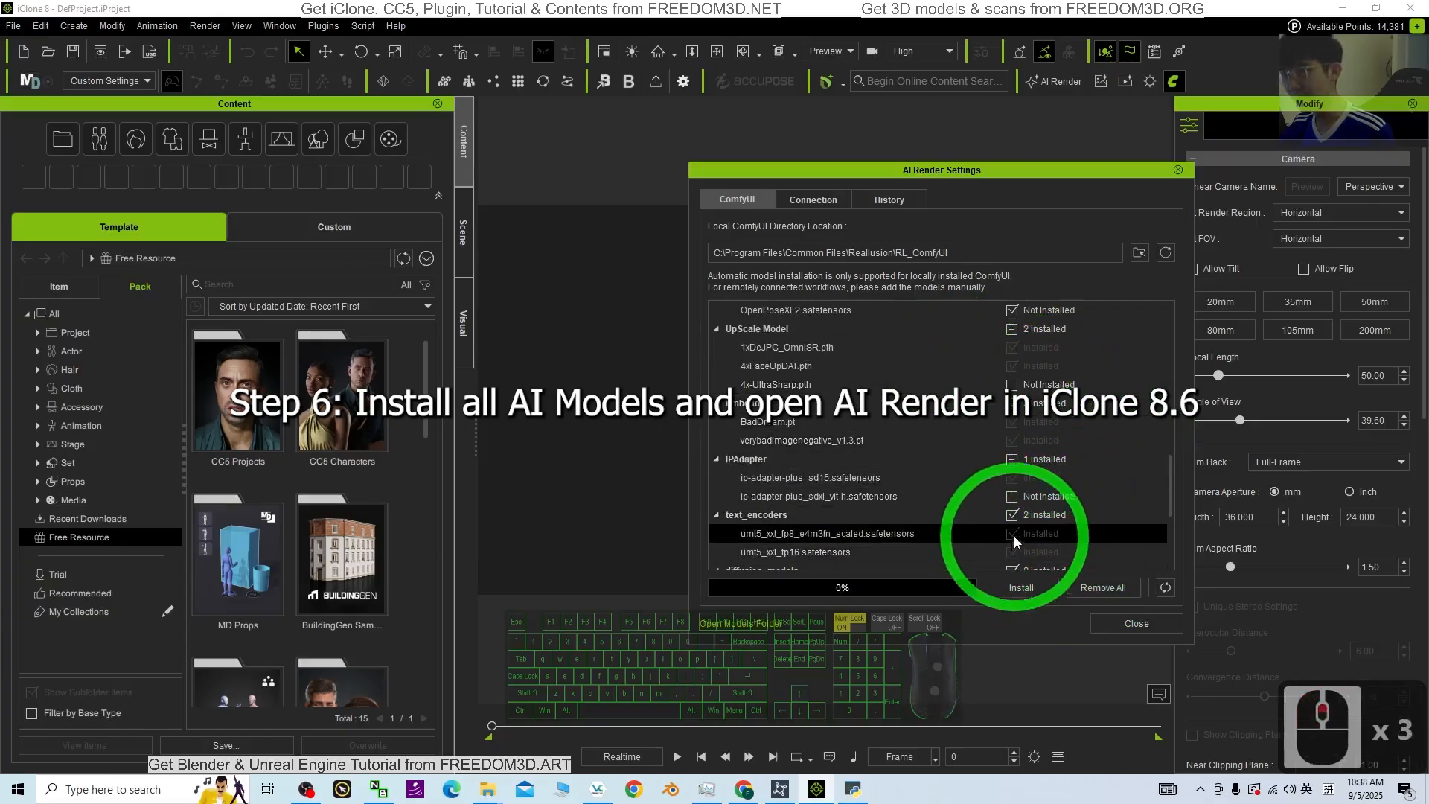
click(1102, 588)
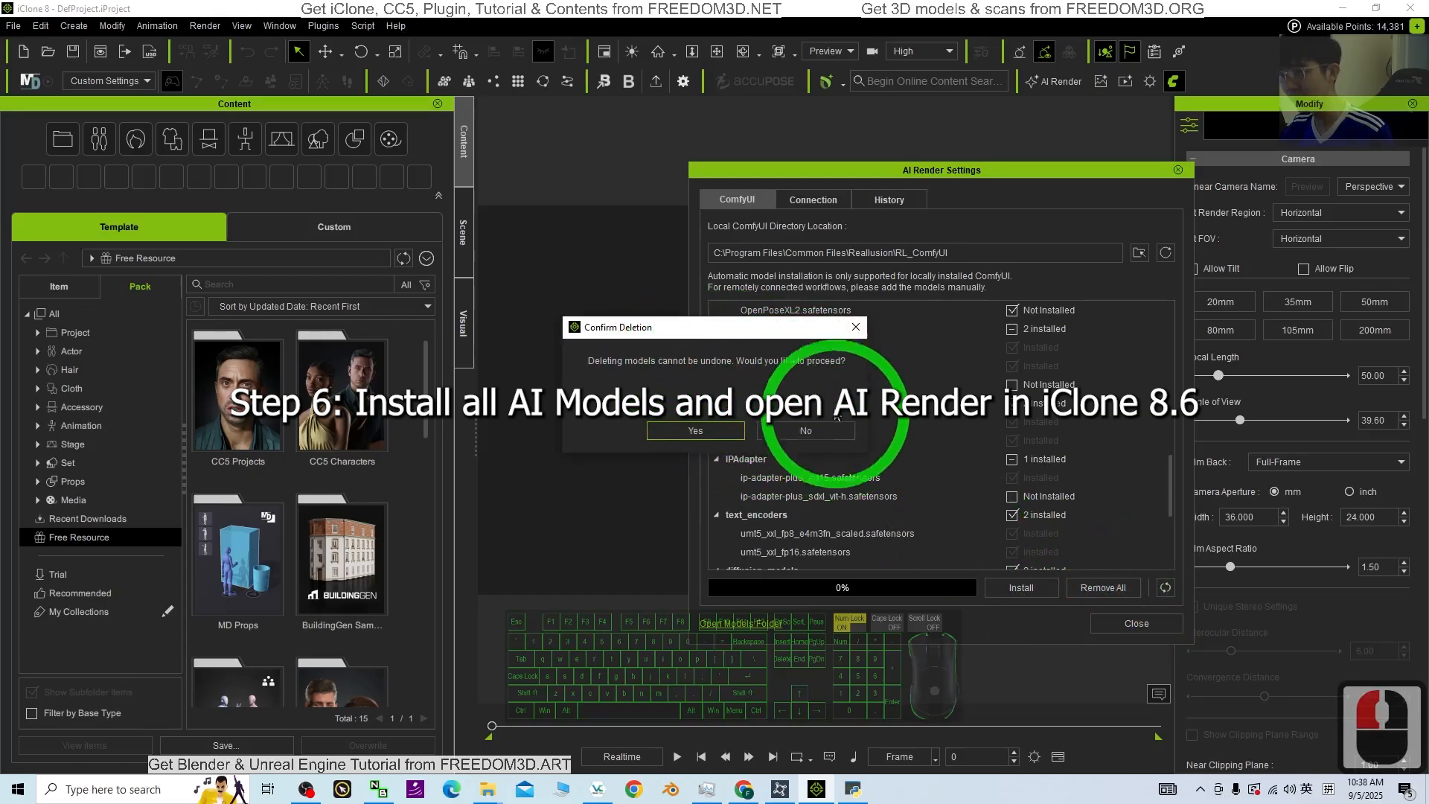
click(857, 327)
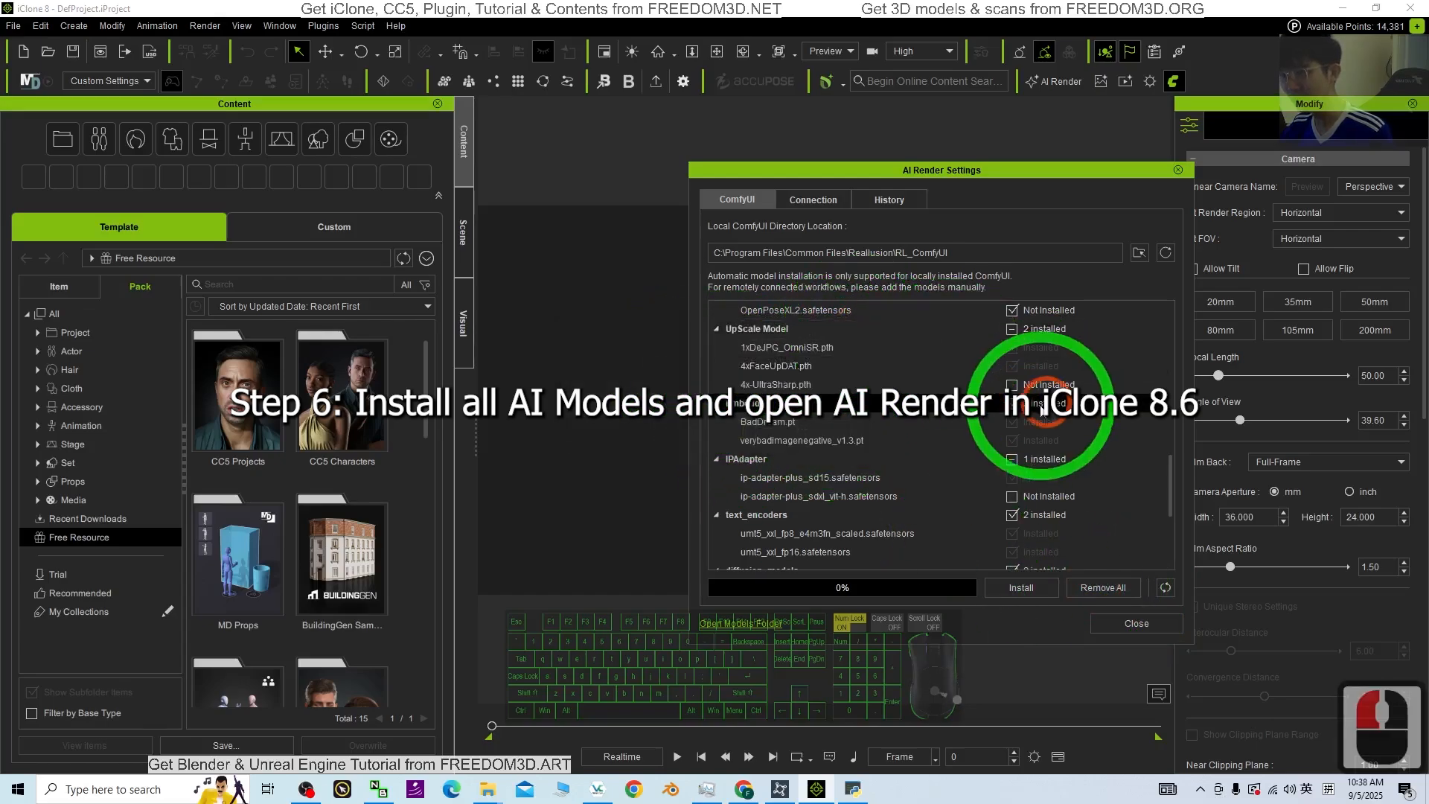
- Mark all models in the UpScale Model and IPAdapter categories for installation
scroll(1102, 457, up, 2)
click(1014, 440)
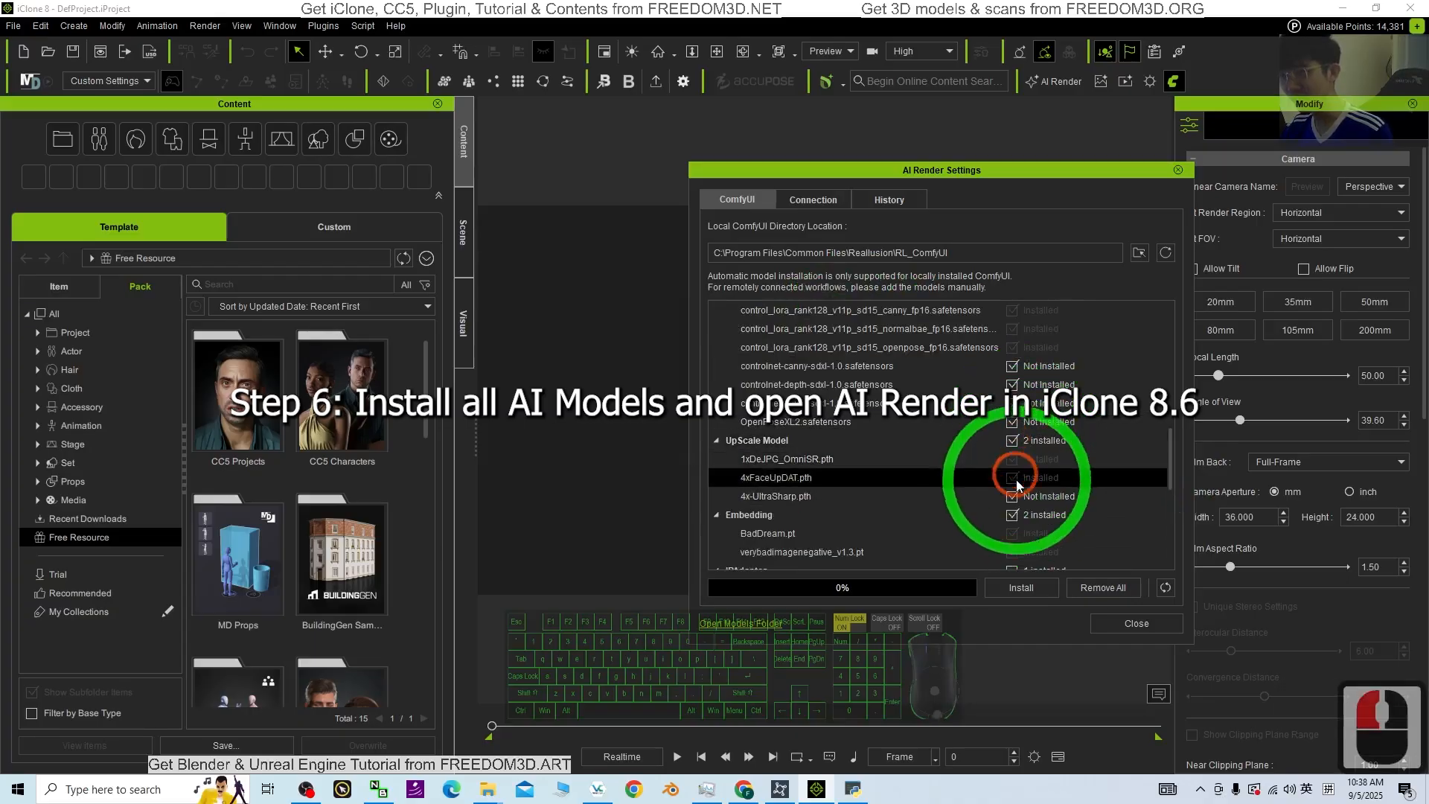
scroll(1018, 484, down, 3)
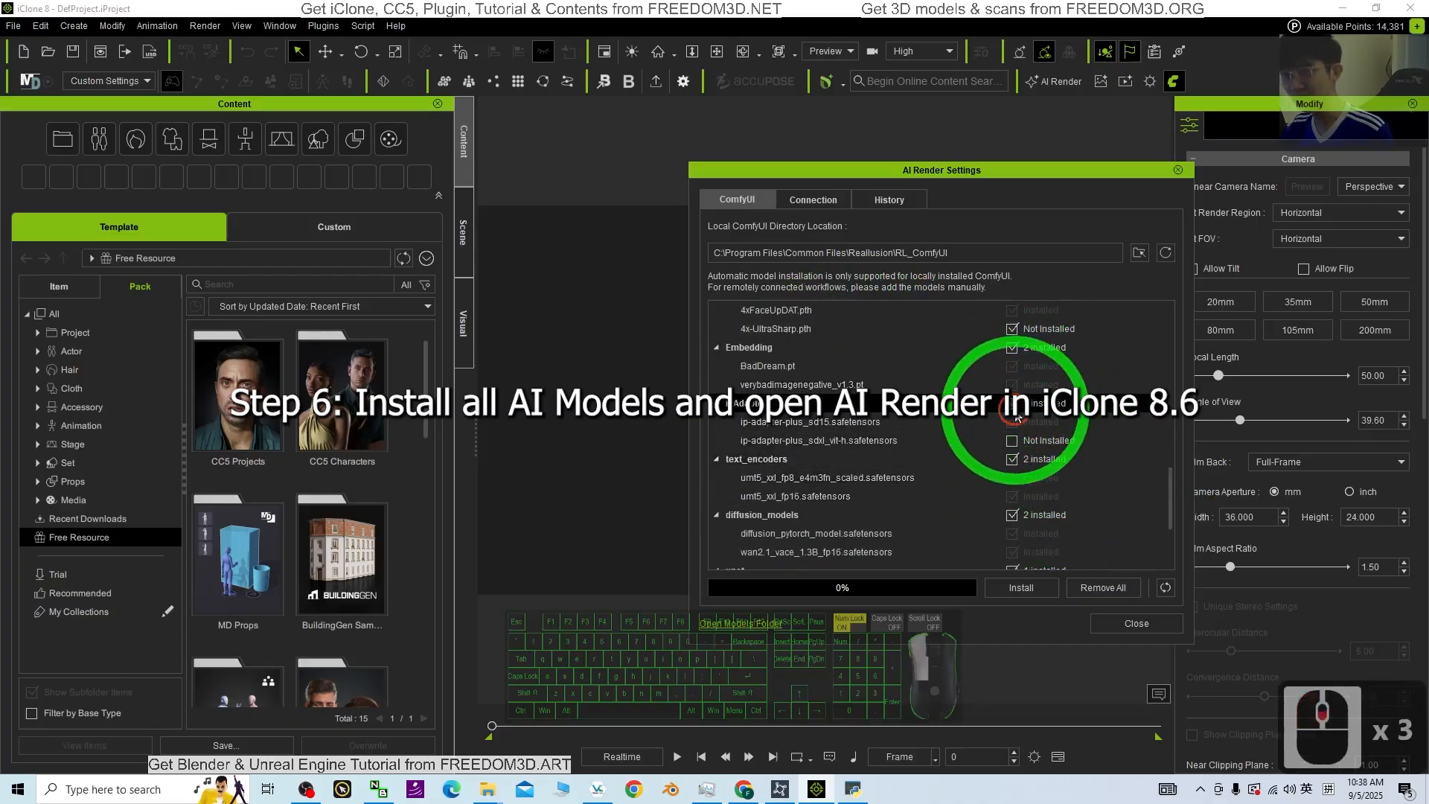
click(1013, 440)
- Mark all models in the sams, ultralytics/bbox and ultralytics/segm categories for installation
scroll(1014, 462, down, 2)
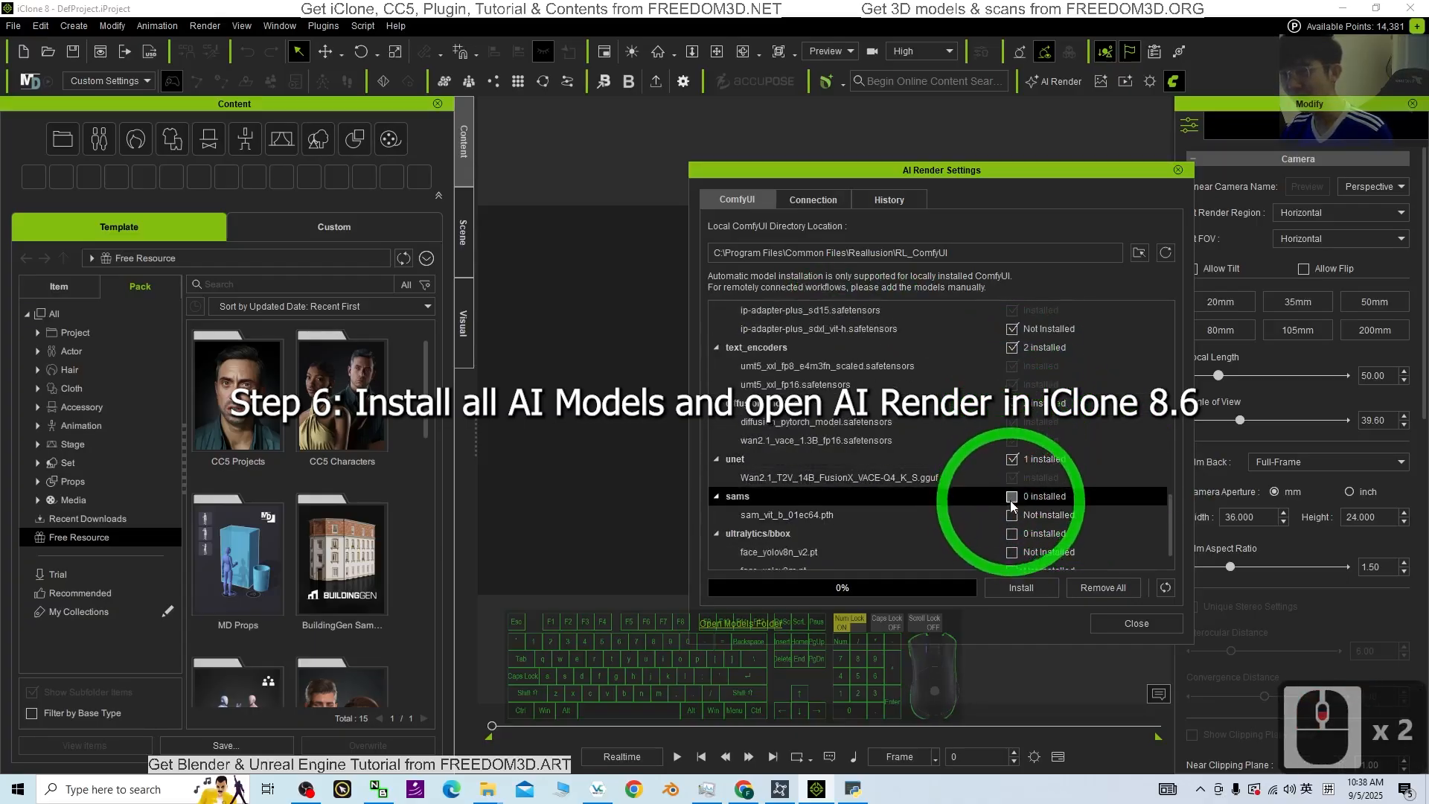
click(1012, 496)
click(1012, 533)
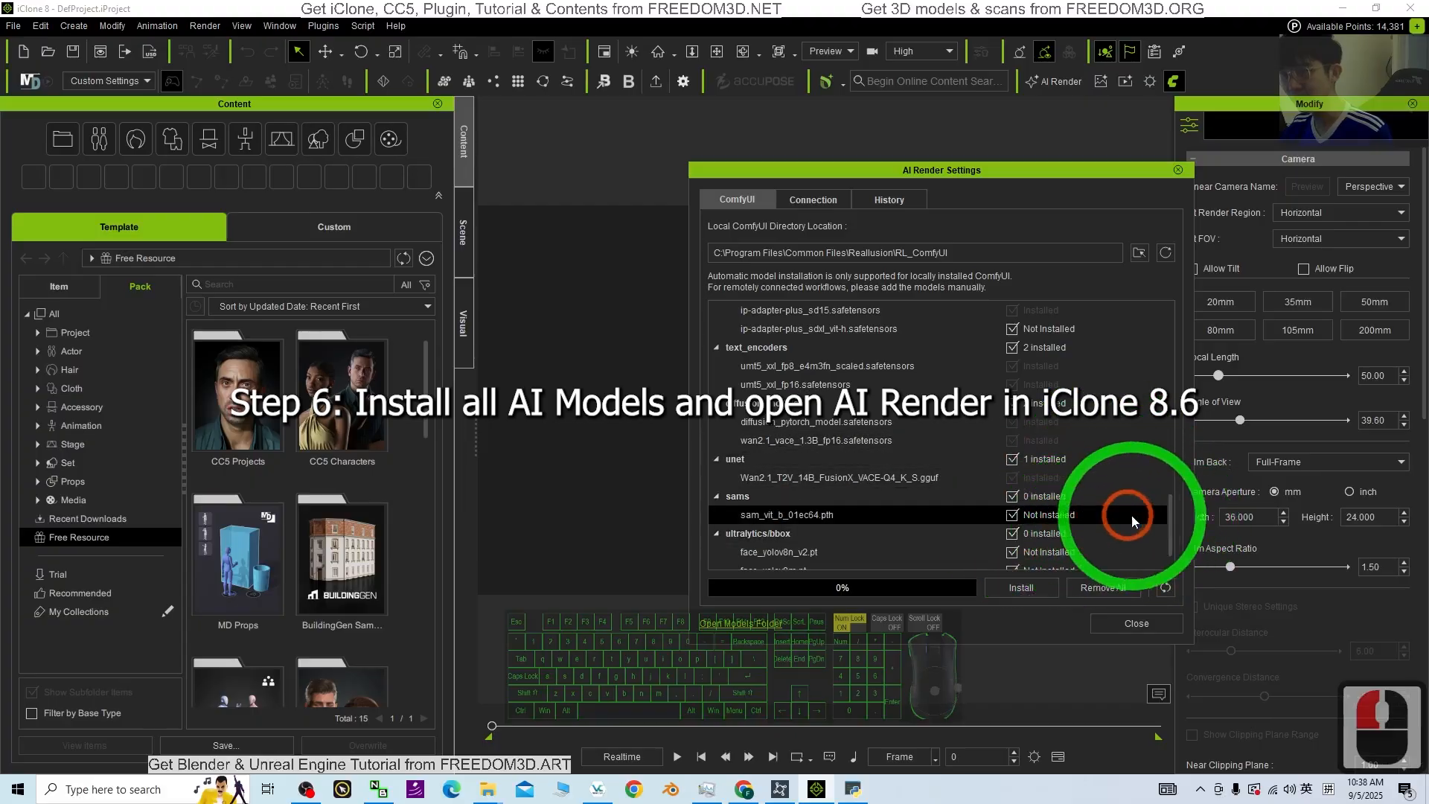
scroll(1151, 515, down, 1)
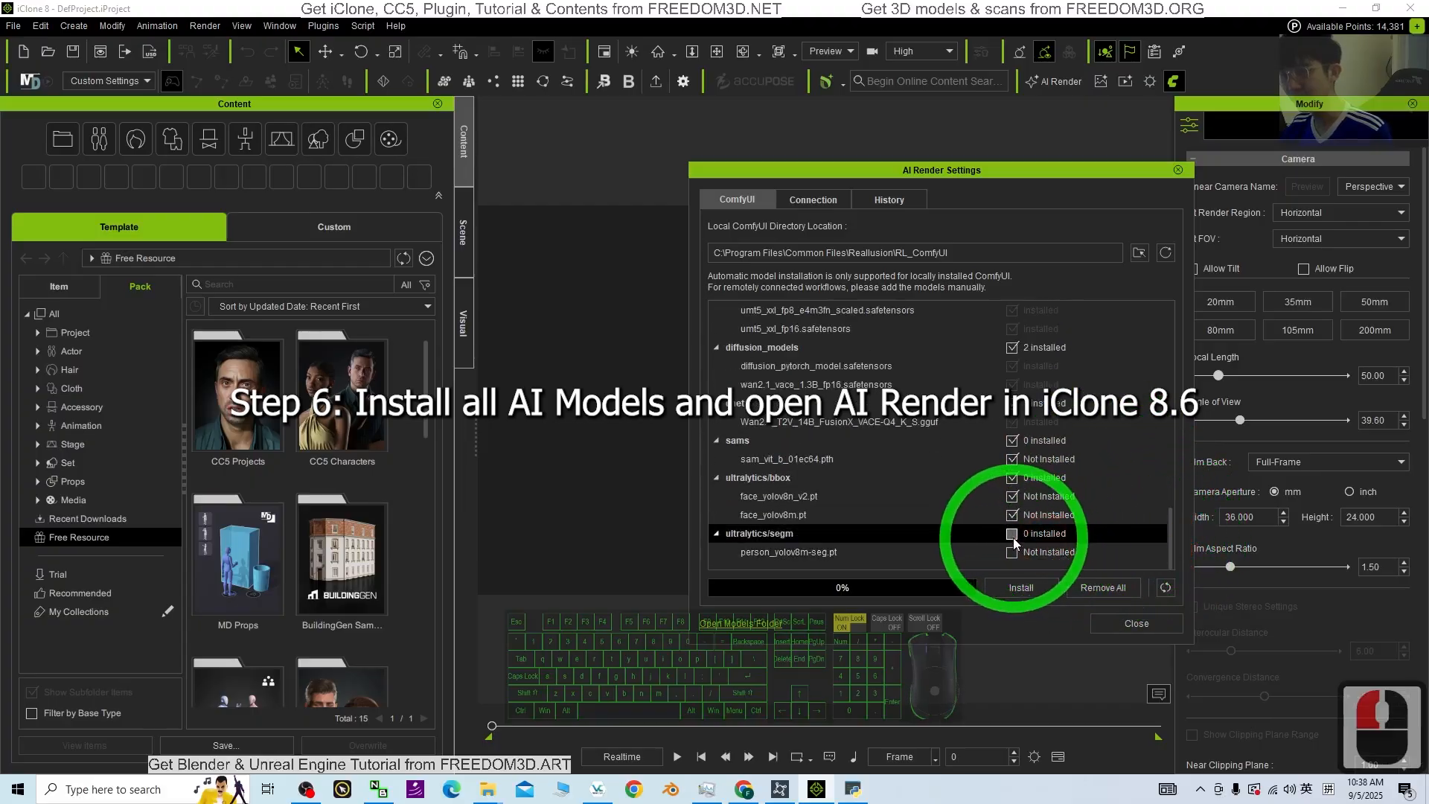
click(1012, 534)
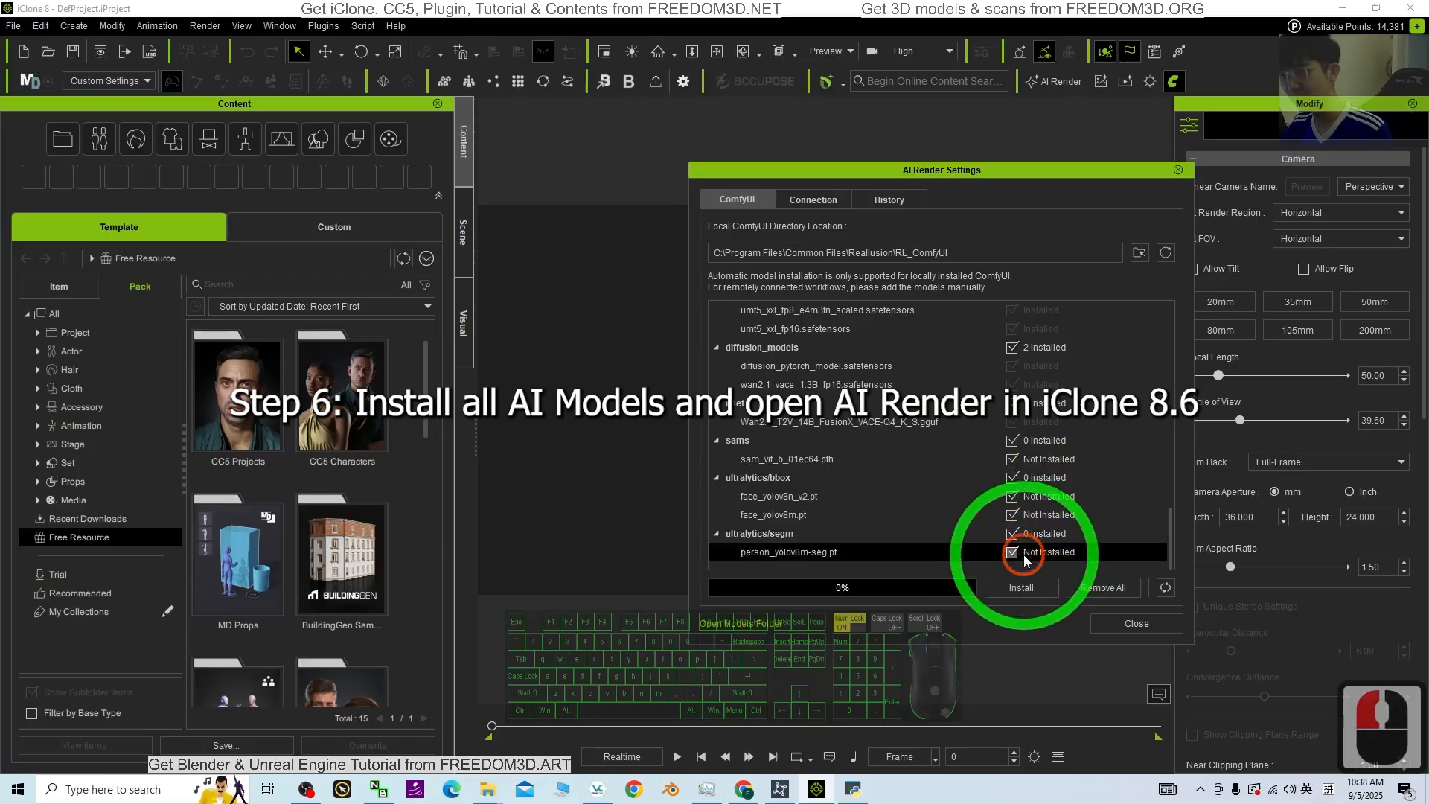
- Install all marked ComfyUI models from the AI Render settings and let the download run
click(1172, 565)
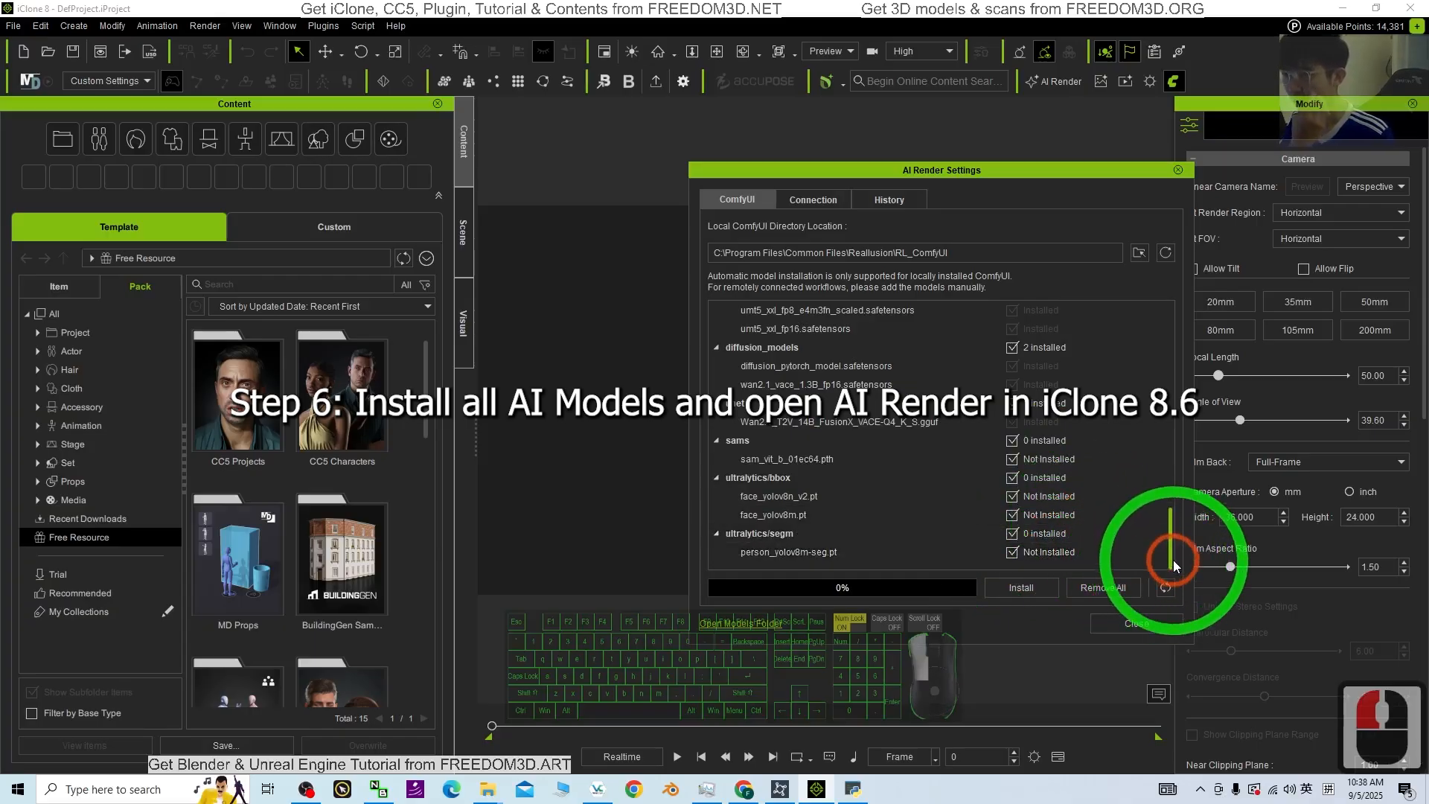
mouse_move(1174, 559)
mouse_down()
mouse_move(1177, 334)
mouse_move(1177, 577)
mouse_up()
click(1020, 587)
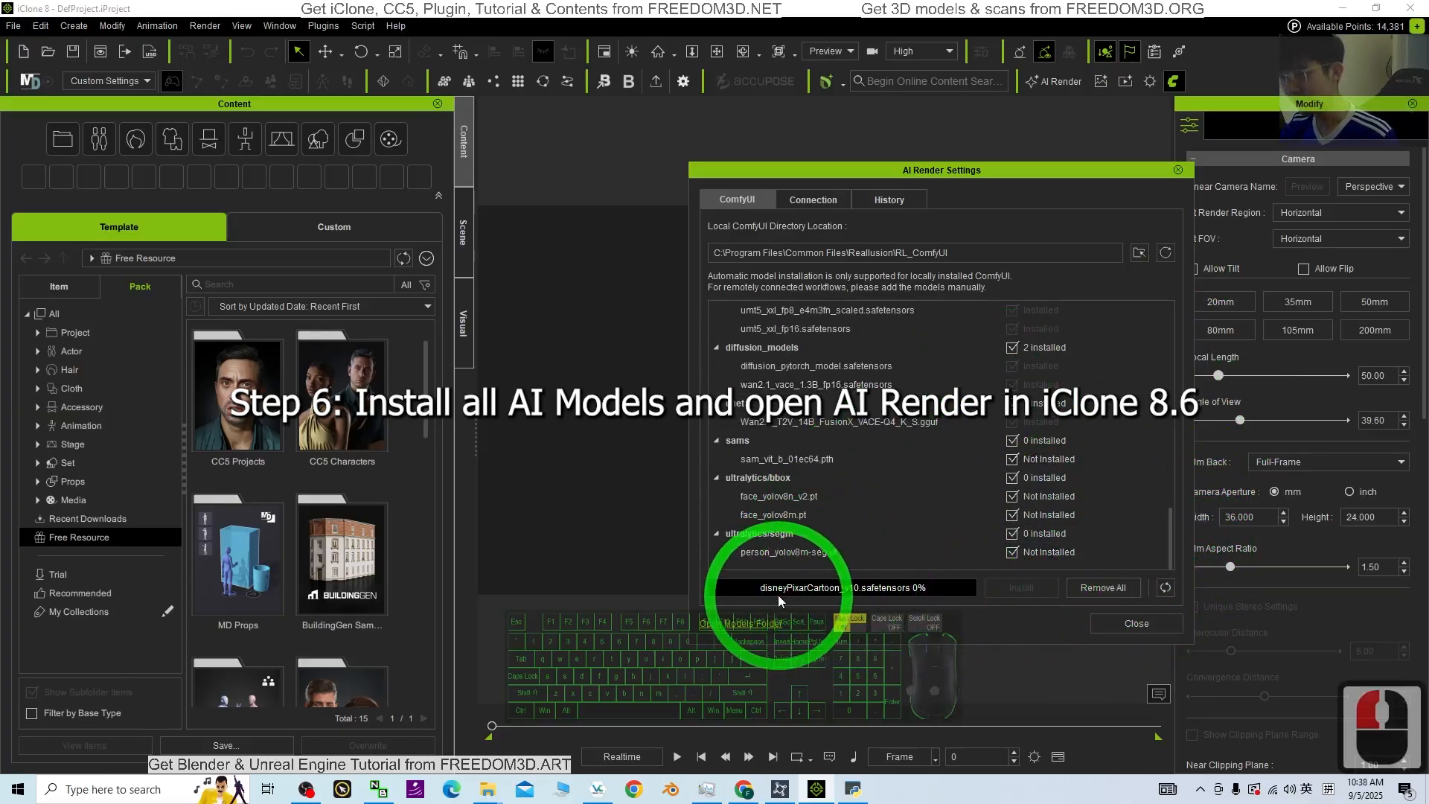
scroll(930, 552, up, 20)
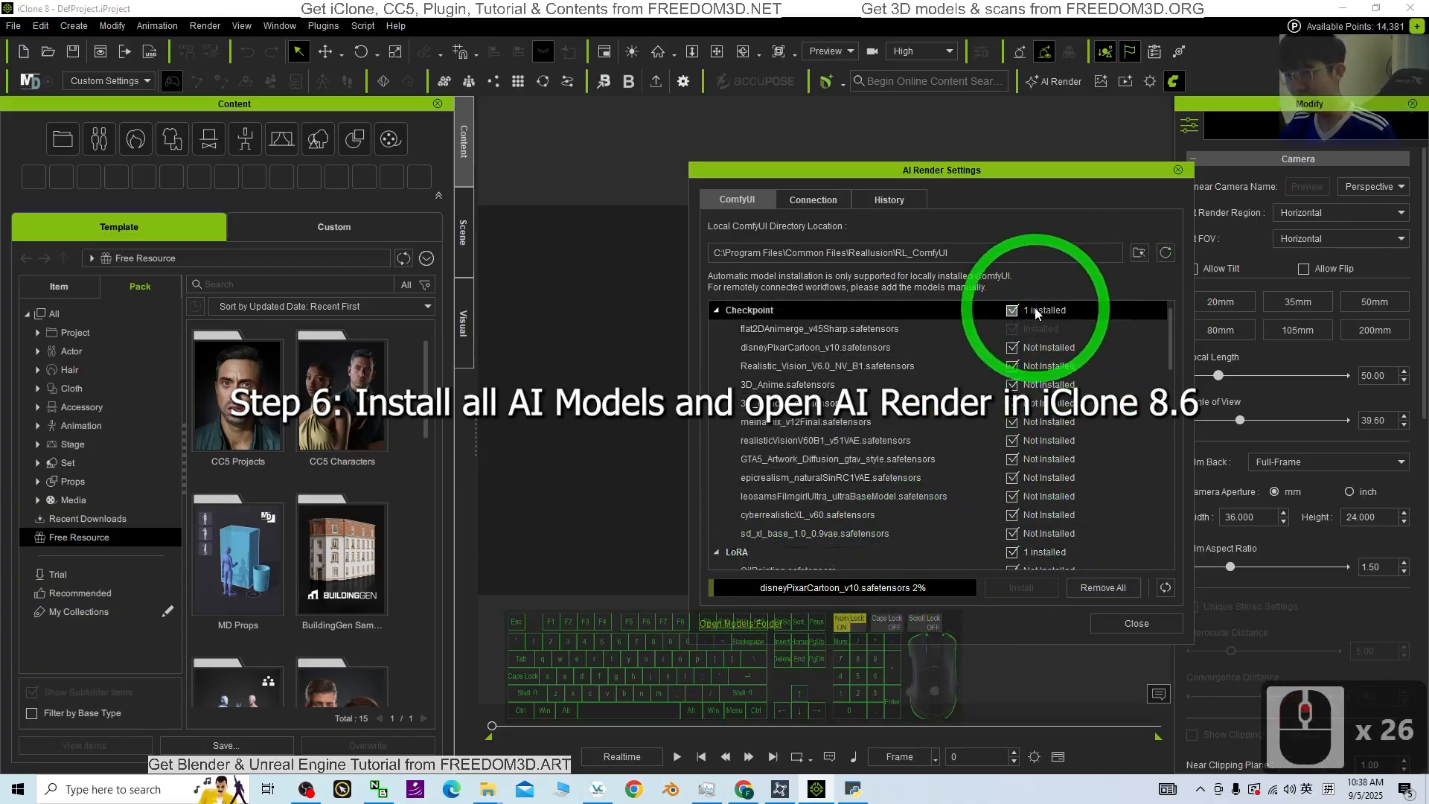
scroll(1055, 470, down, 1)
scroll(1056, 458, up, 8)
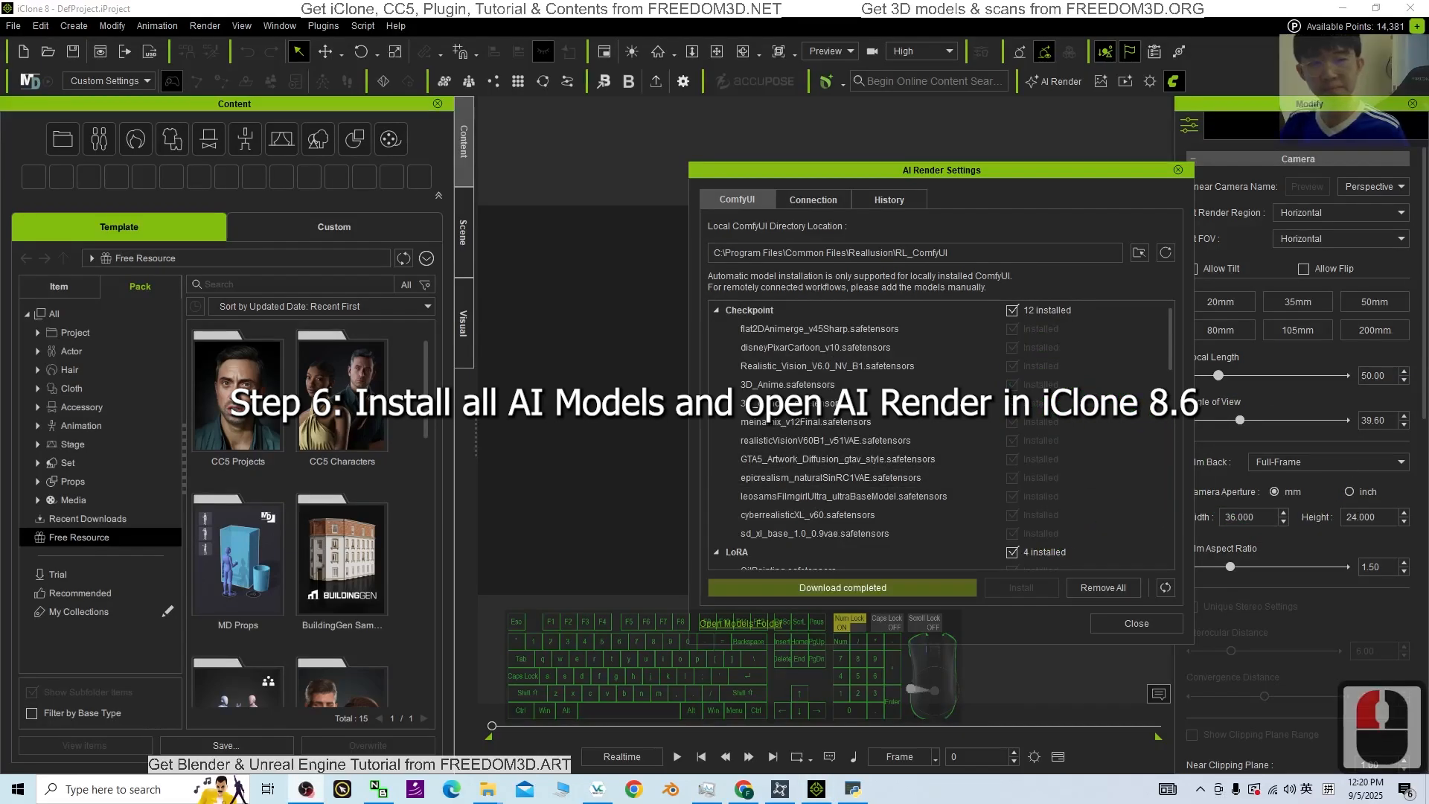
- Review the installation status of every model category from Checkpoint to ultralytics/segm, and close the AI Render settings
scroll(1098, 417, down, 17)
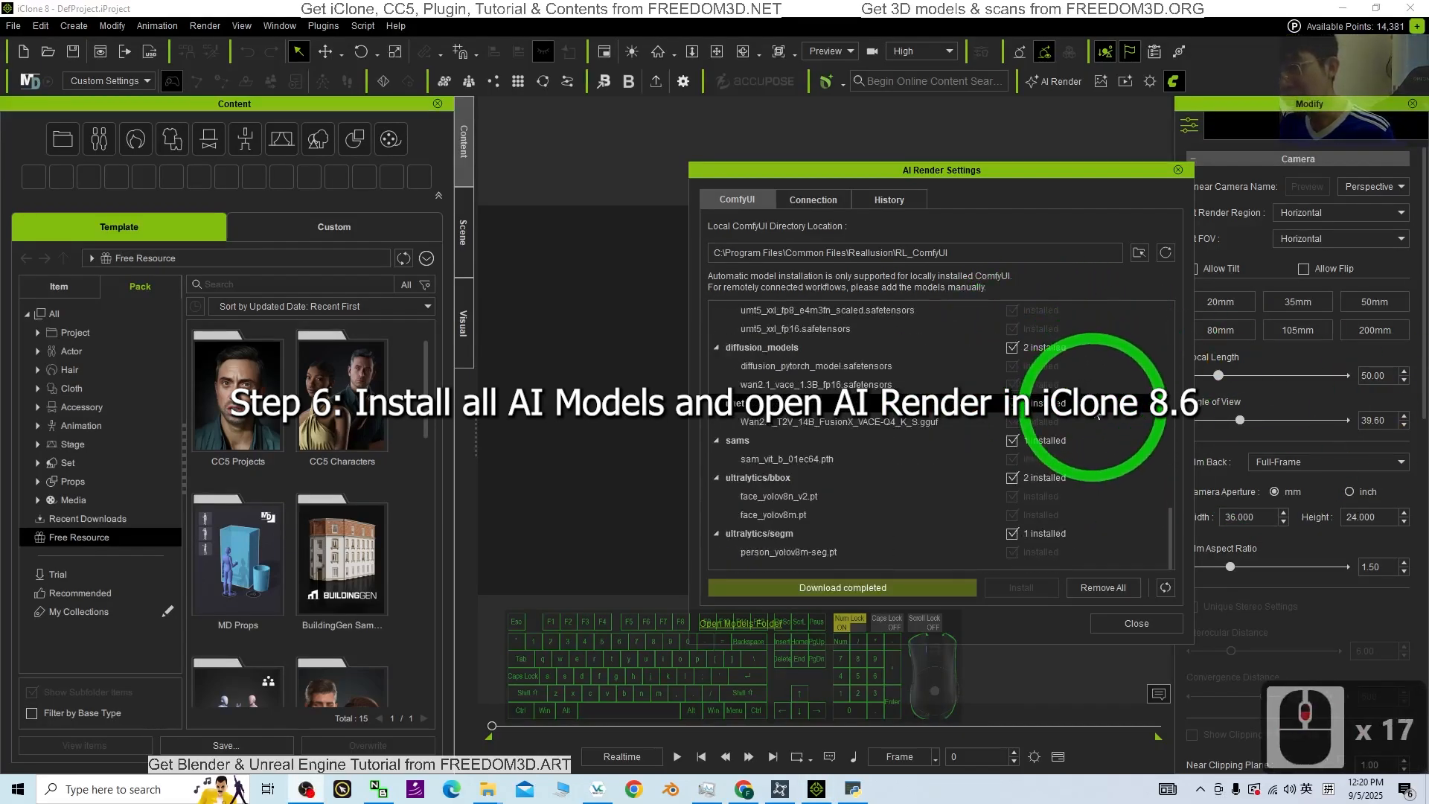
scroll(1058, 439, down, 8)
scroll(1041, 439, up, 19)
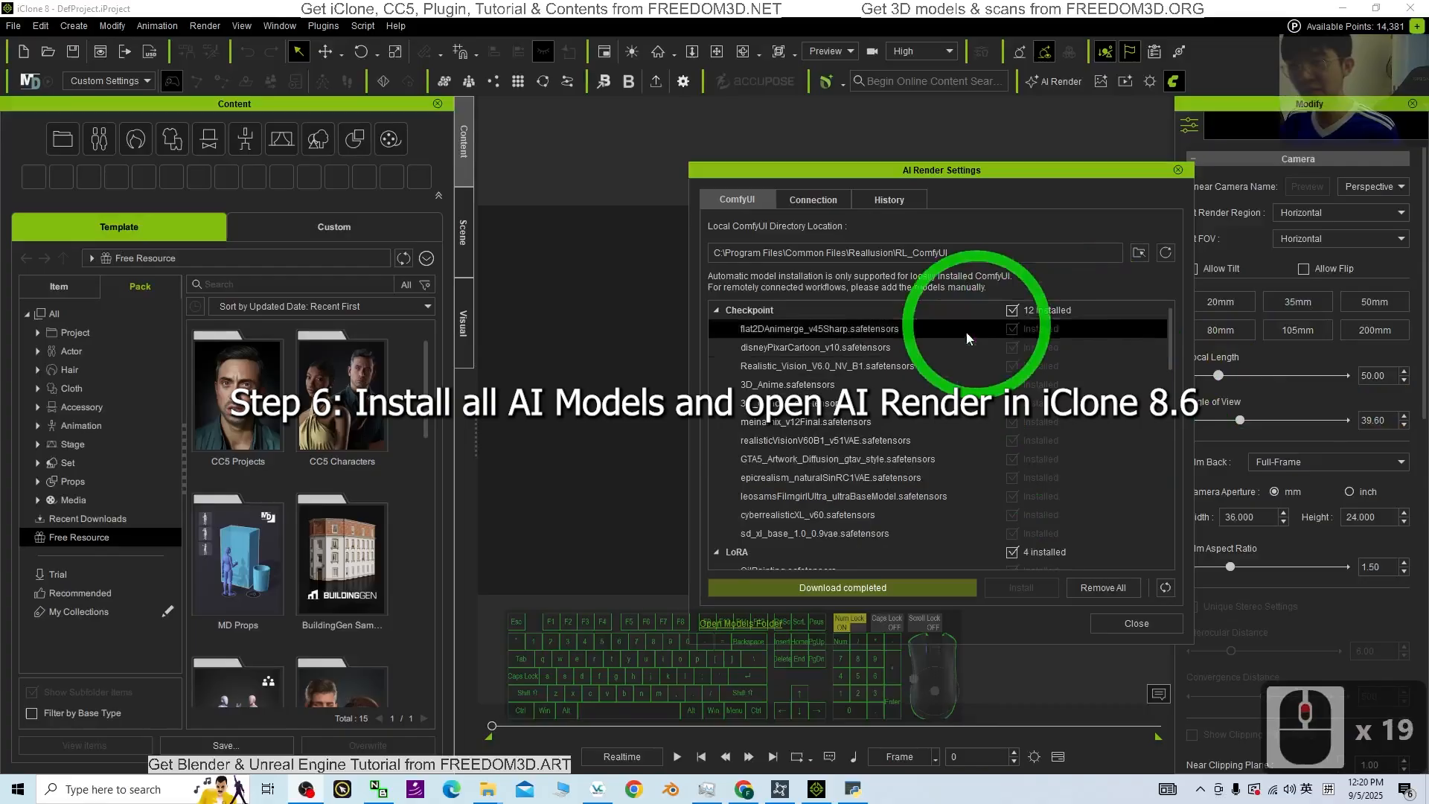
scroll(1041, 447, down, 12)
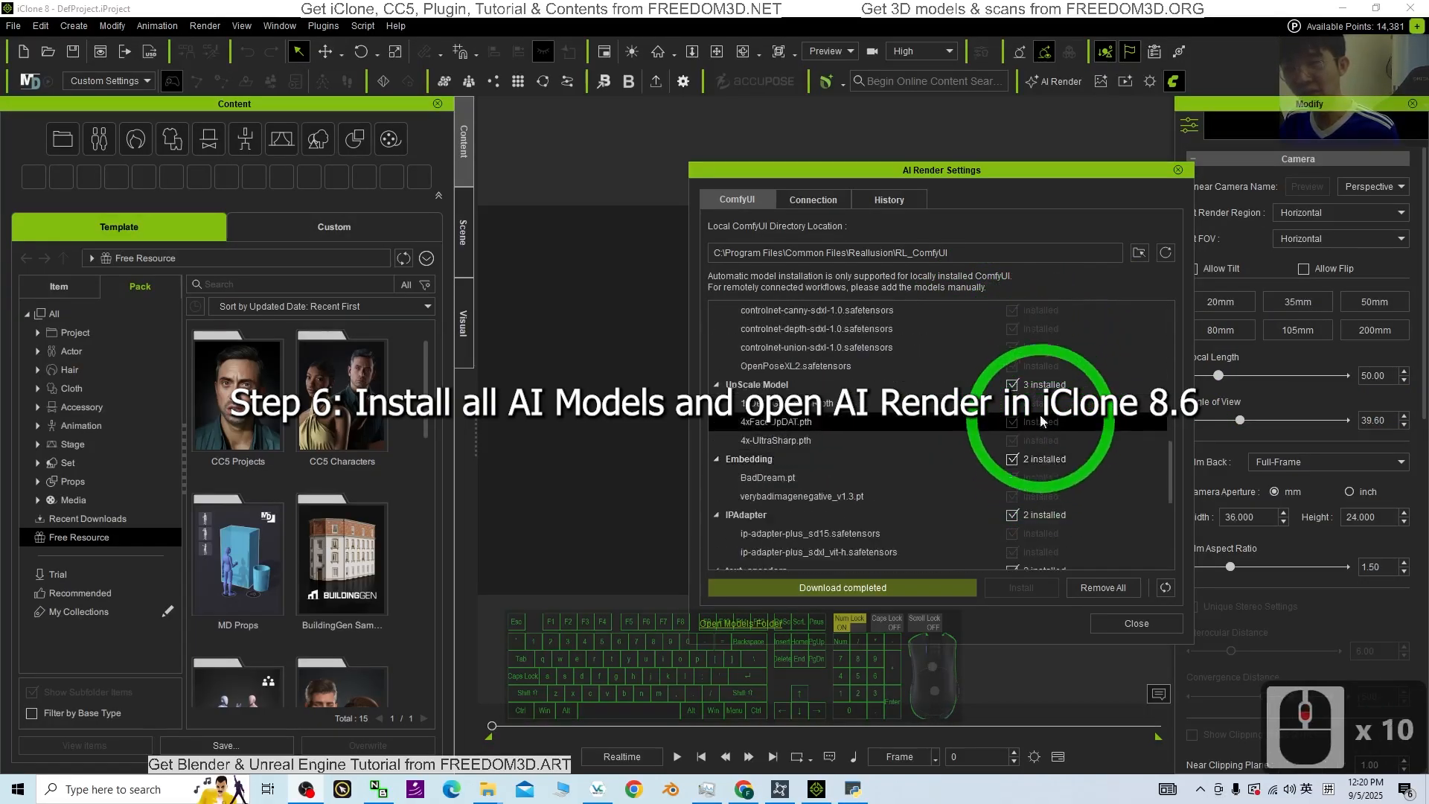
scroll(1052, 514, down, 6)
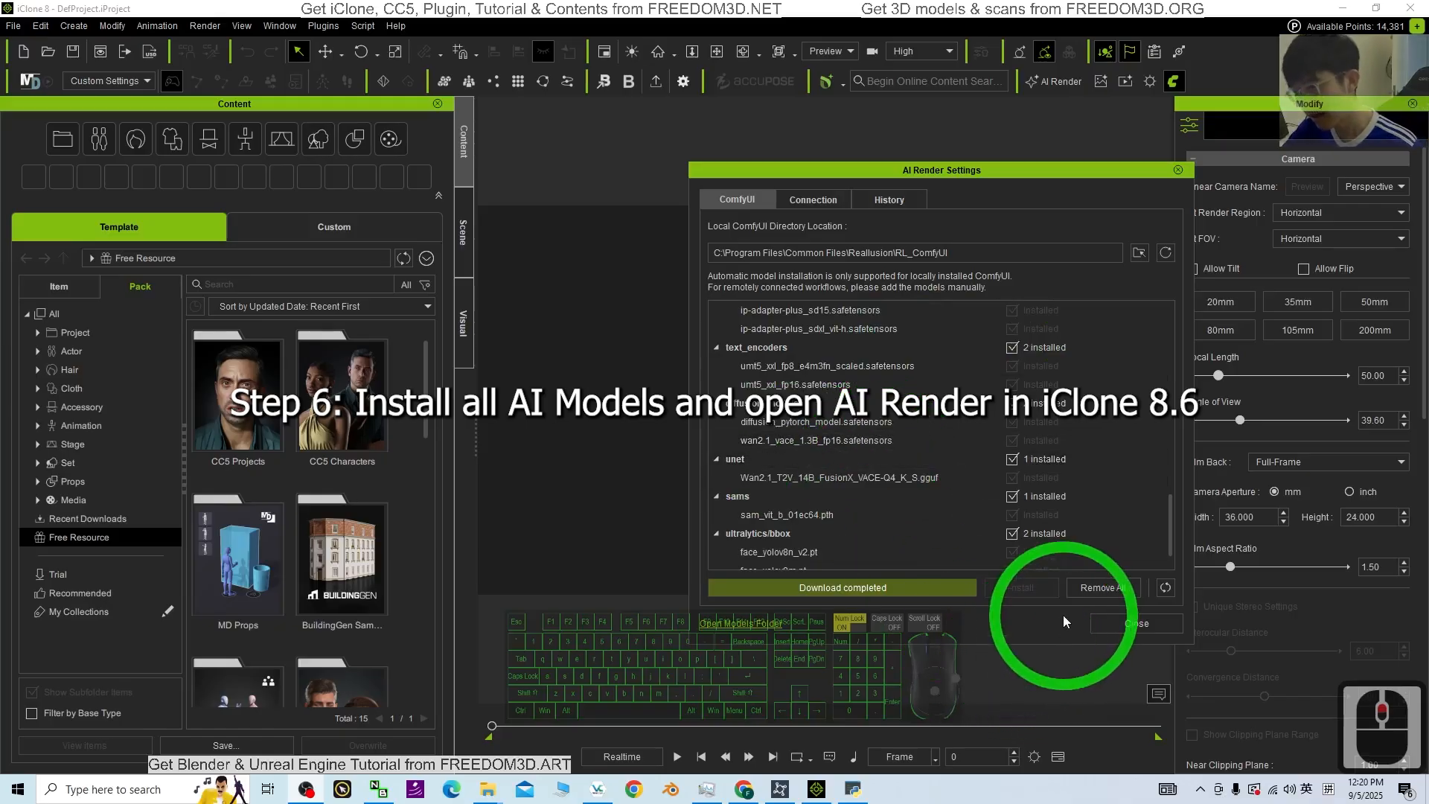
click(1120, 622)
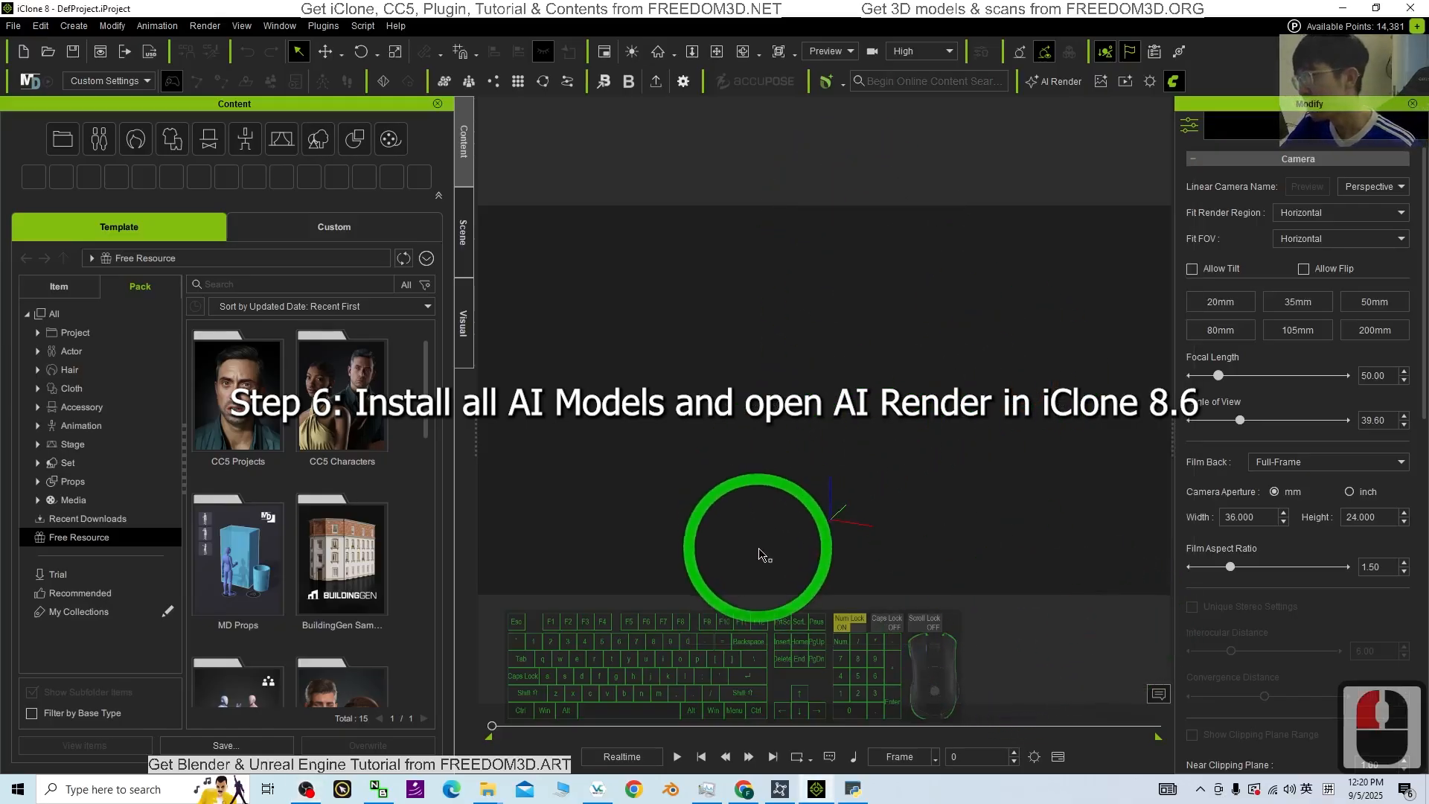
- Open AI Render in iClone and browse its image and video style presets, moving its window aside
click(1062, 82)
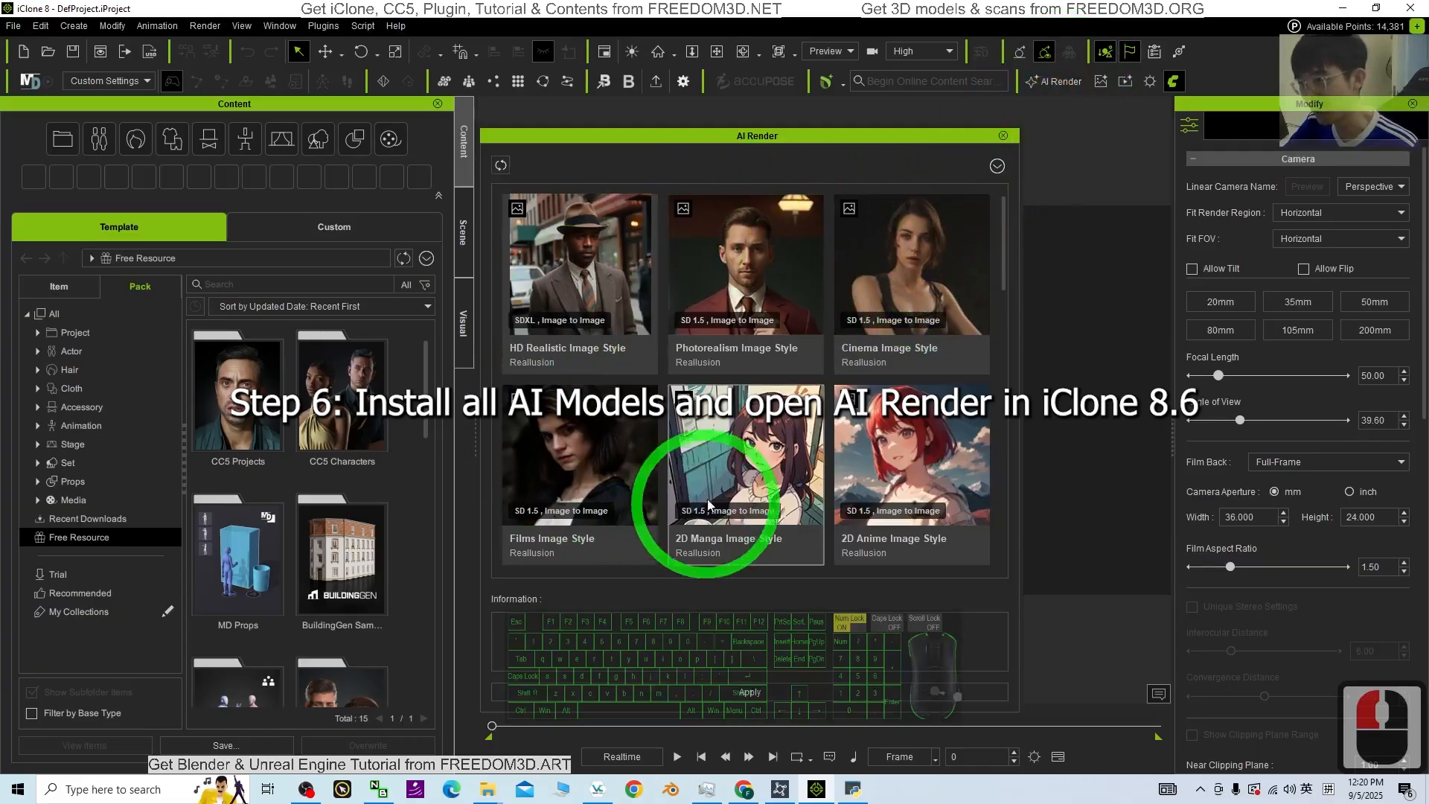
scroll(737, 475, down, 10)
scroll(774, 480, down, 20)
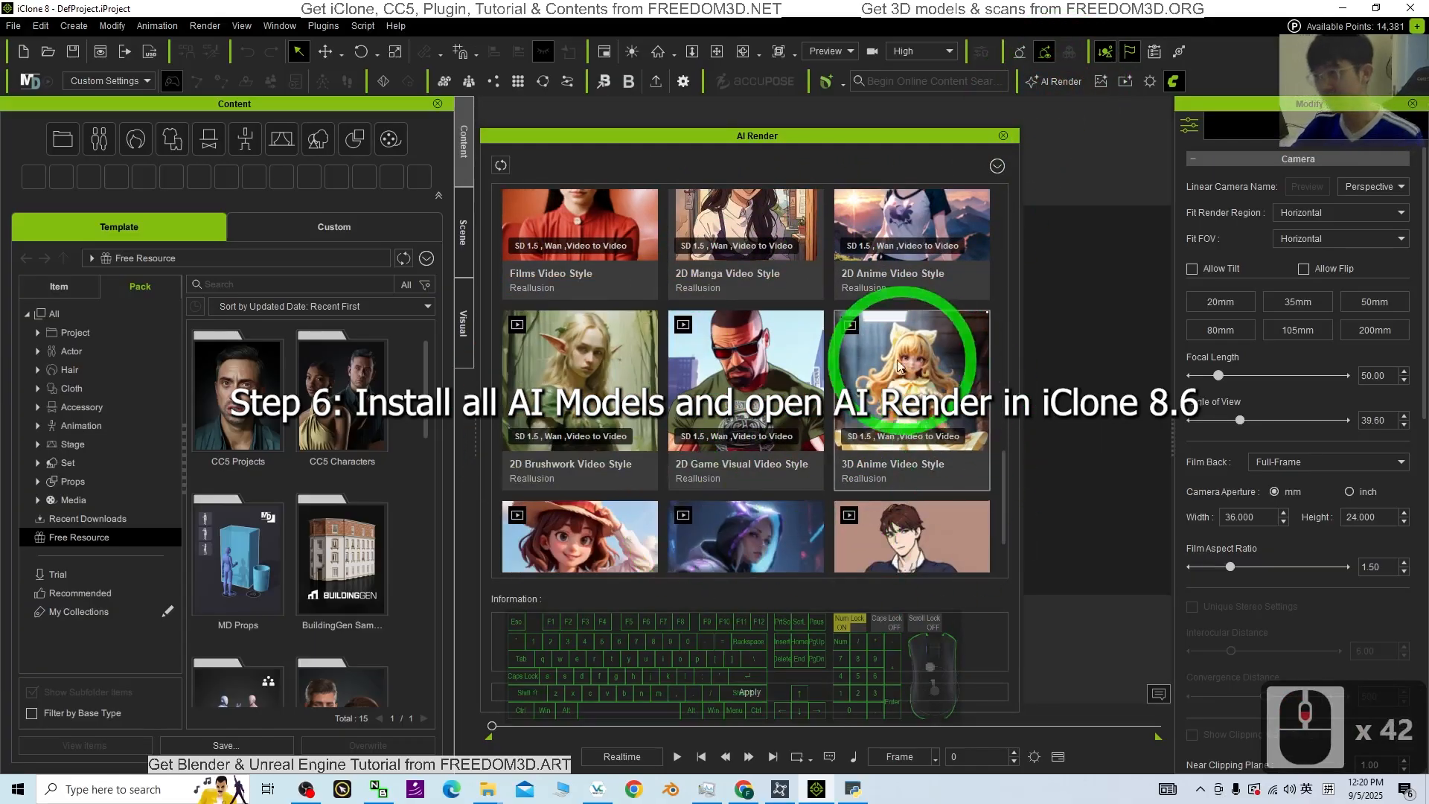
scroll(824, 418, up, 20)
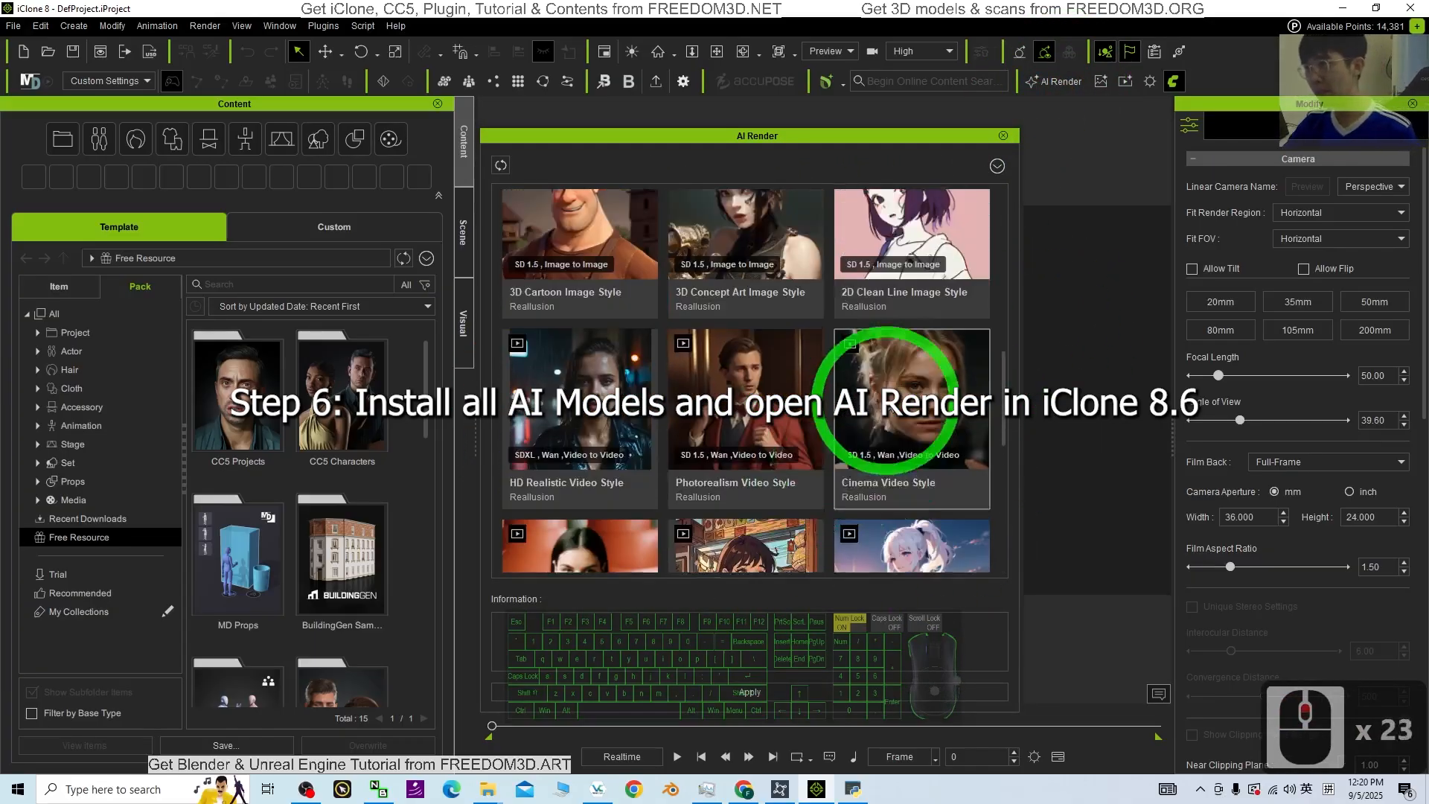
drag(799, 136, 439, 99)
scroll(521, 298, up, 8)
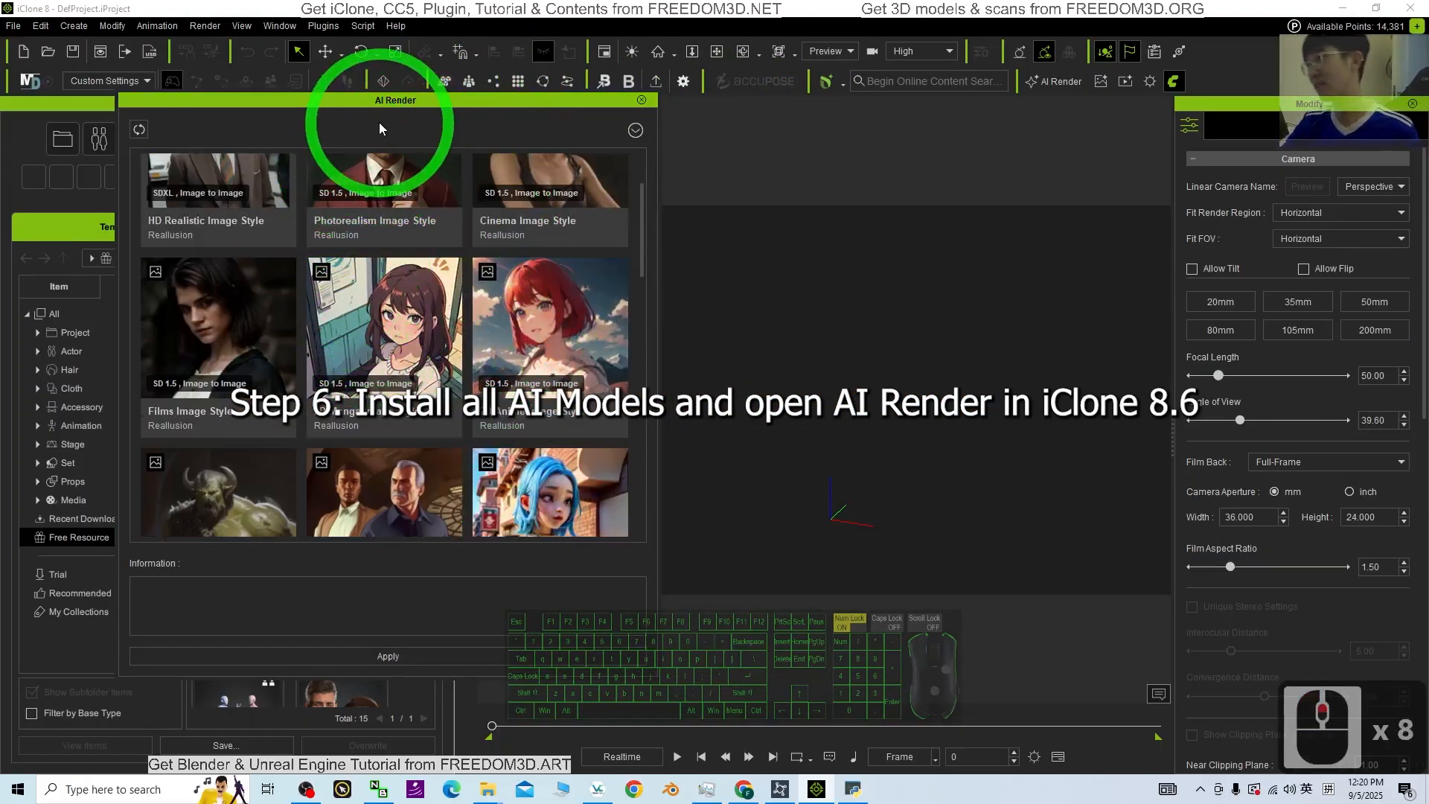
drag(399, 98, 1154, 633)
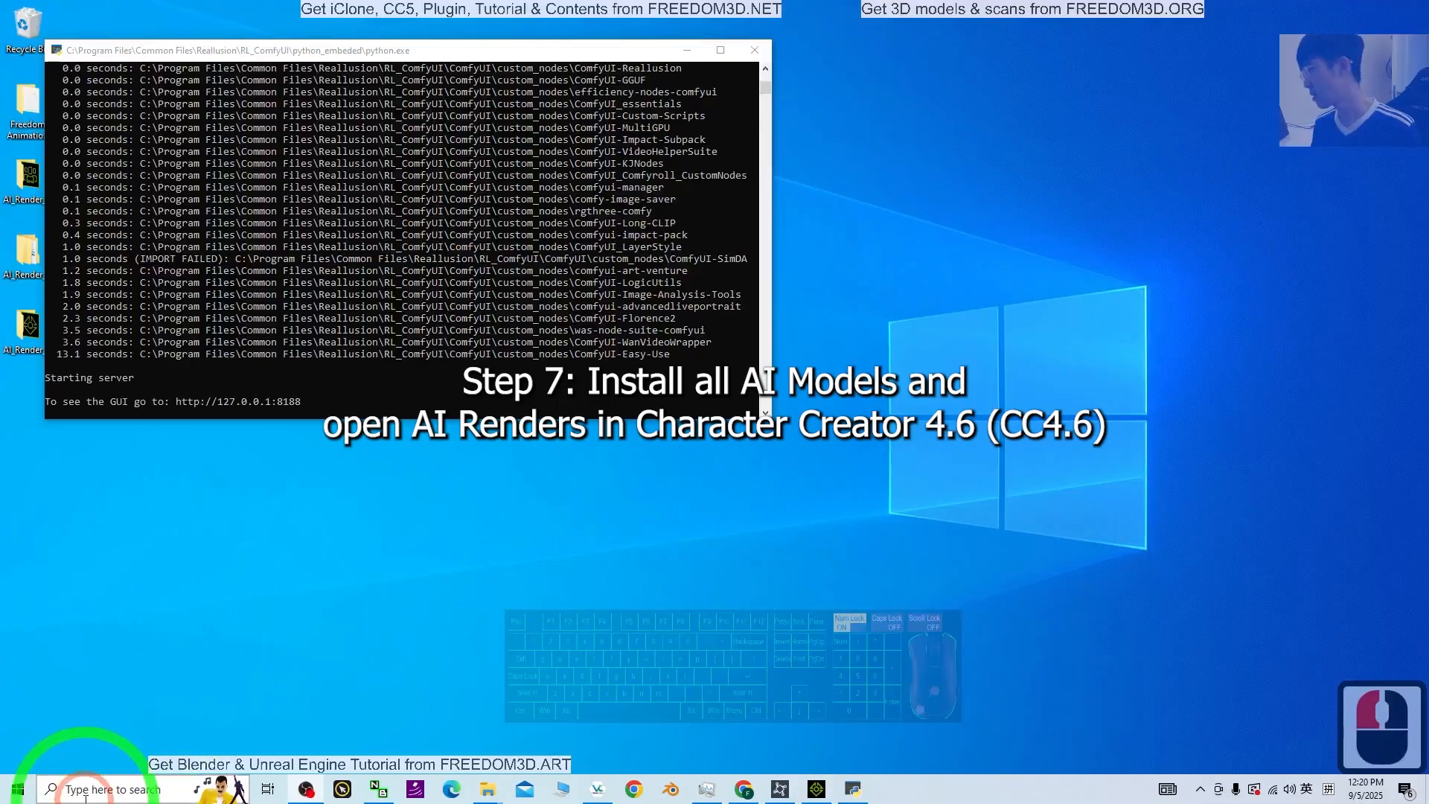
- Search Windows for "character creator 4" from the desktop and dismiss the search
click(85, 794)
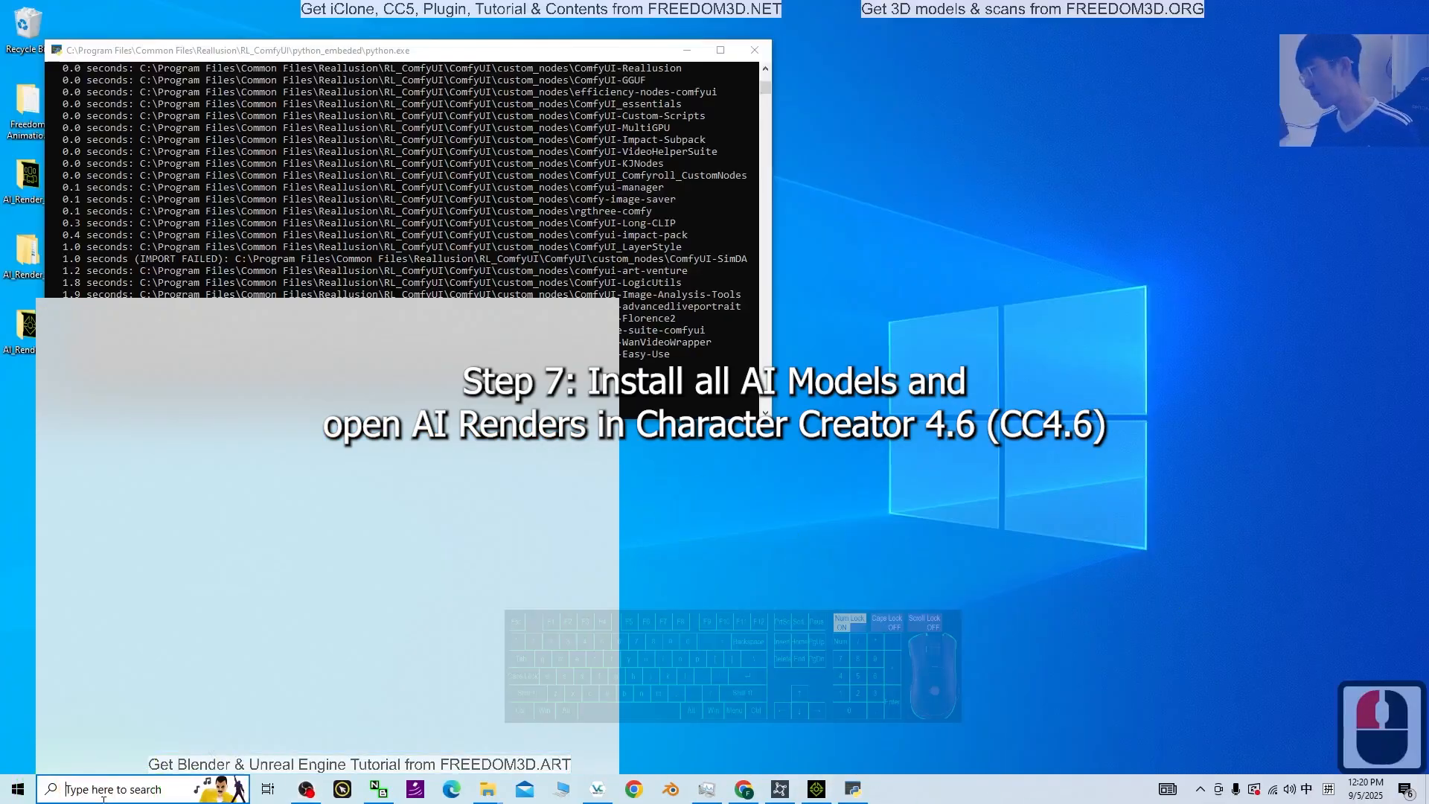
text(charcter)
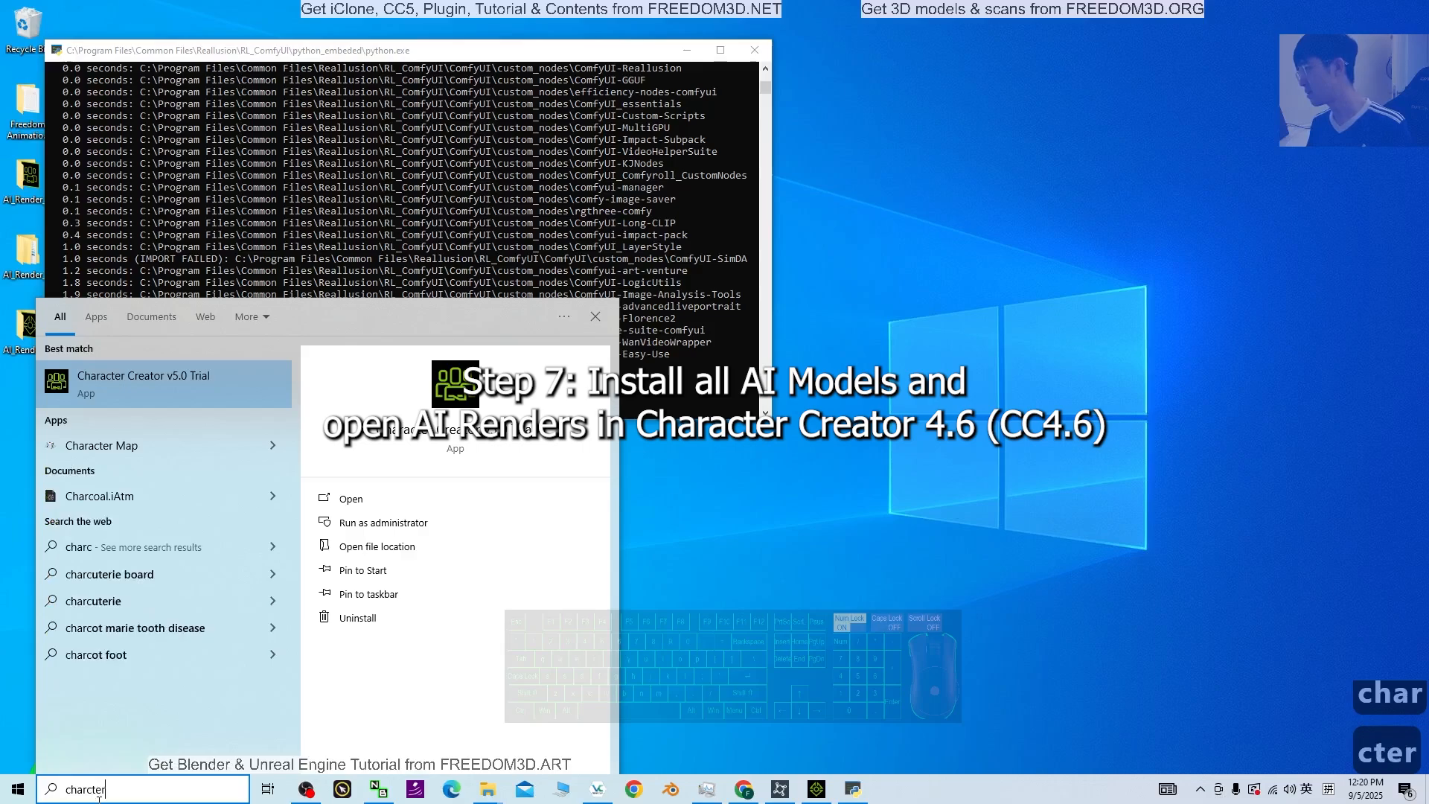
key(shift)
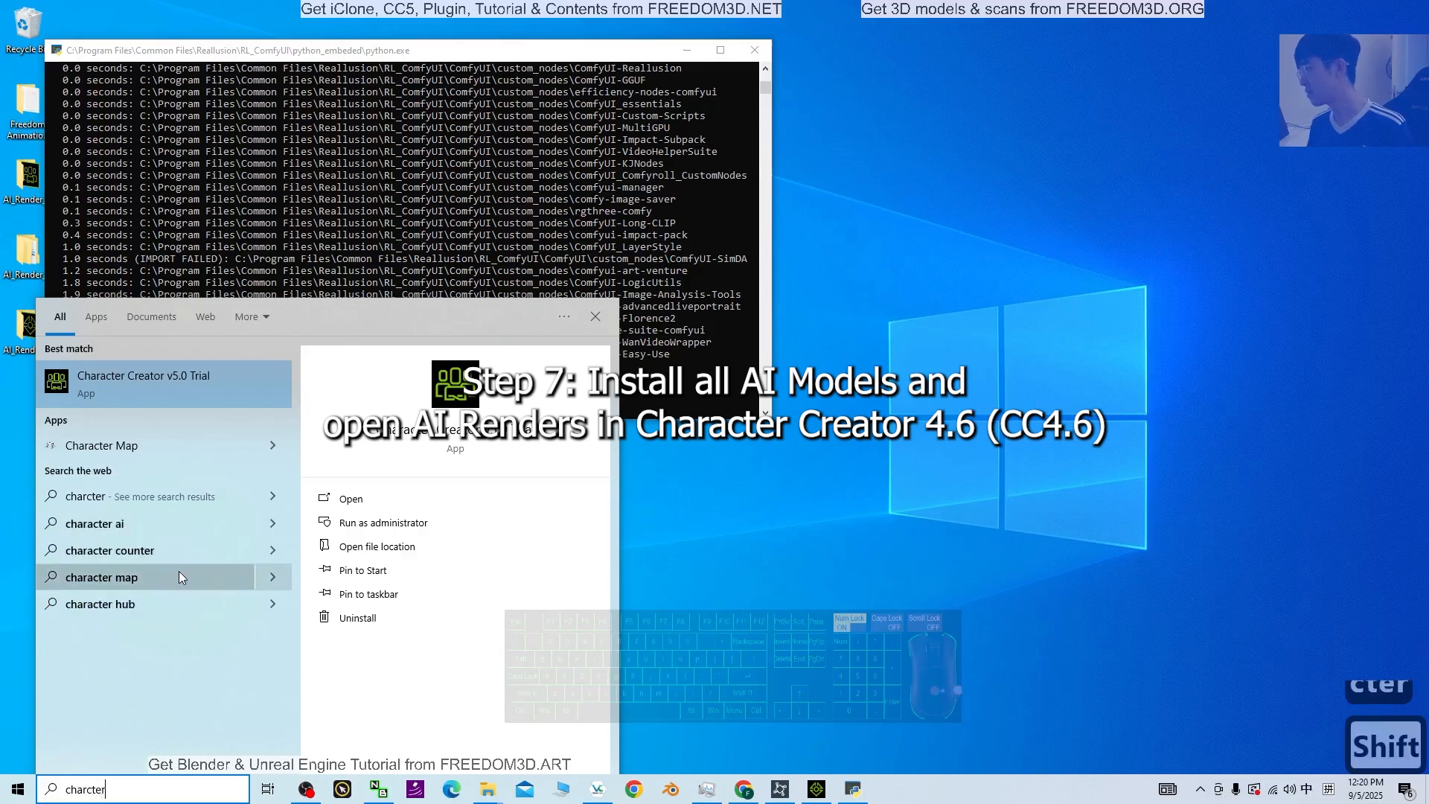
key(BackSpace)
key(BackSpace)
key(BackSpace)
key(BackSpace)
text(ar)
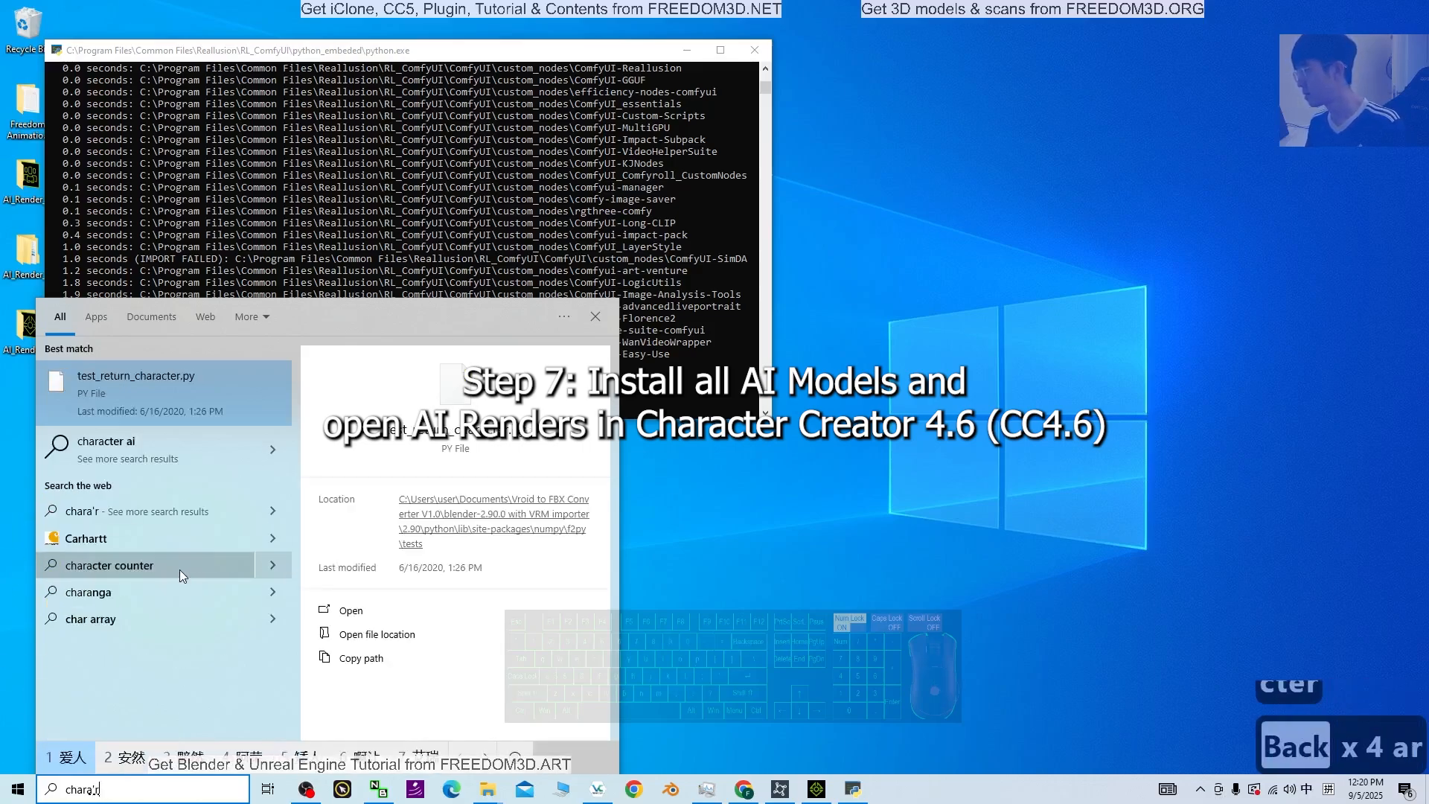
key(shift)
key(BackSpace)
text(cter creator)
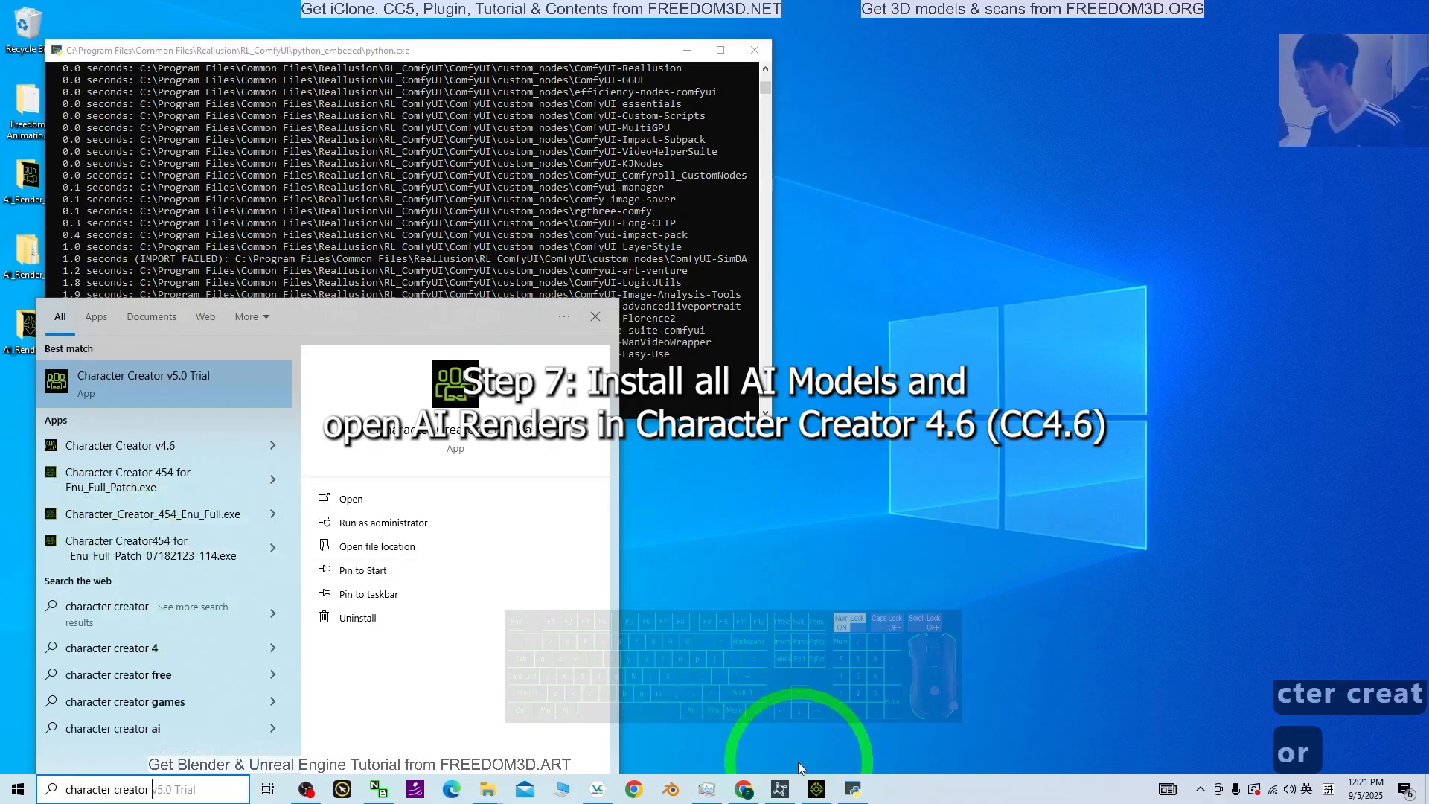
text( 4)
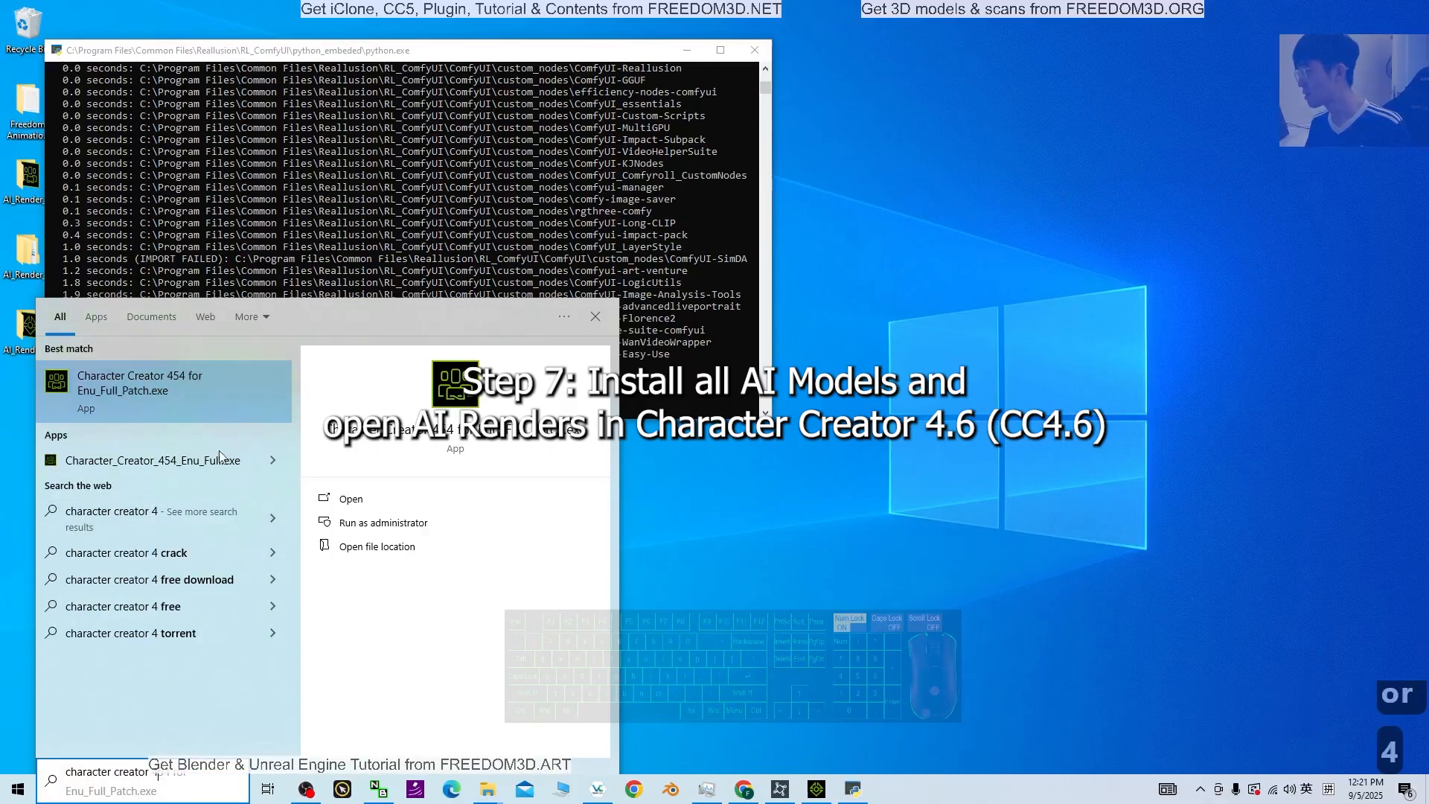
click(1027, 566)
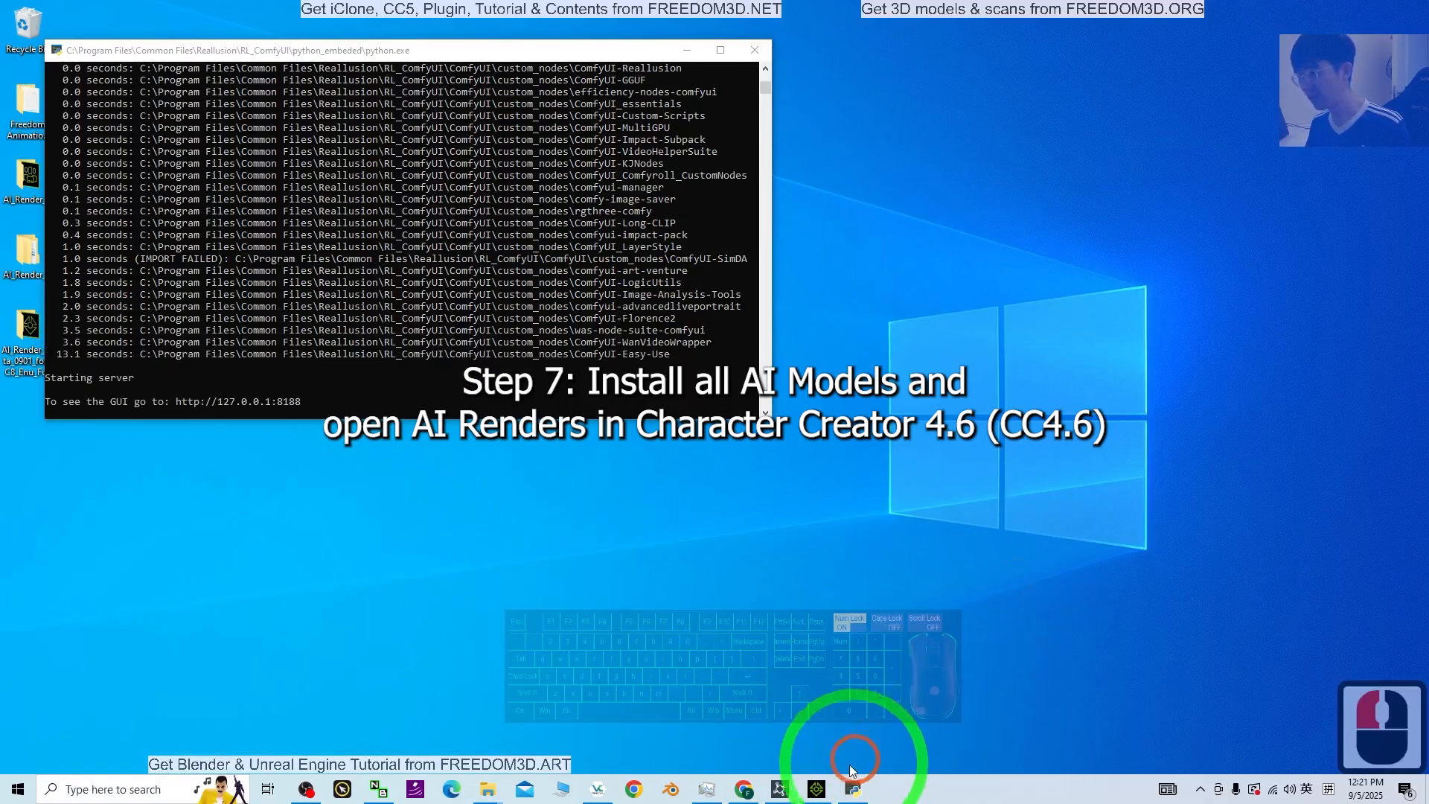
- Launch Character Creator 4.6 from Reallusion HUB and minimize the hub window
click(781, 789)
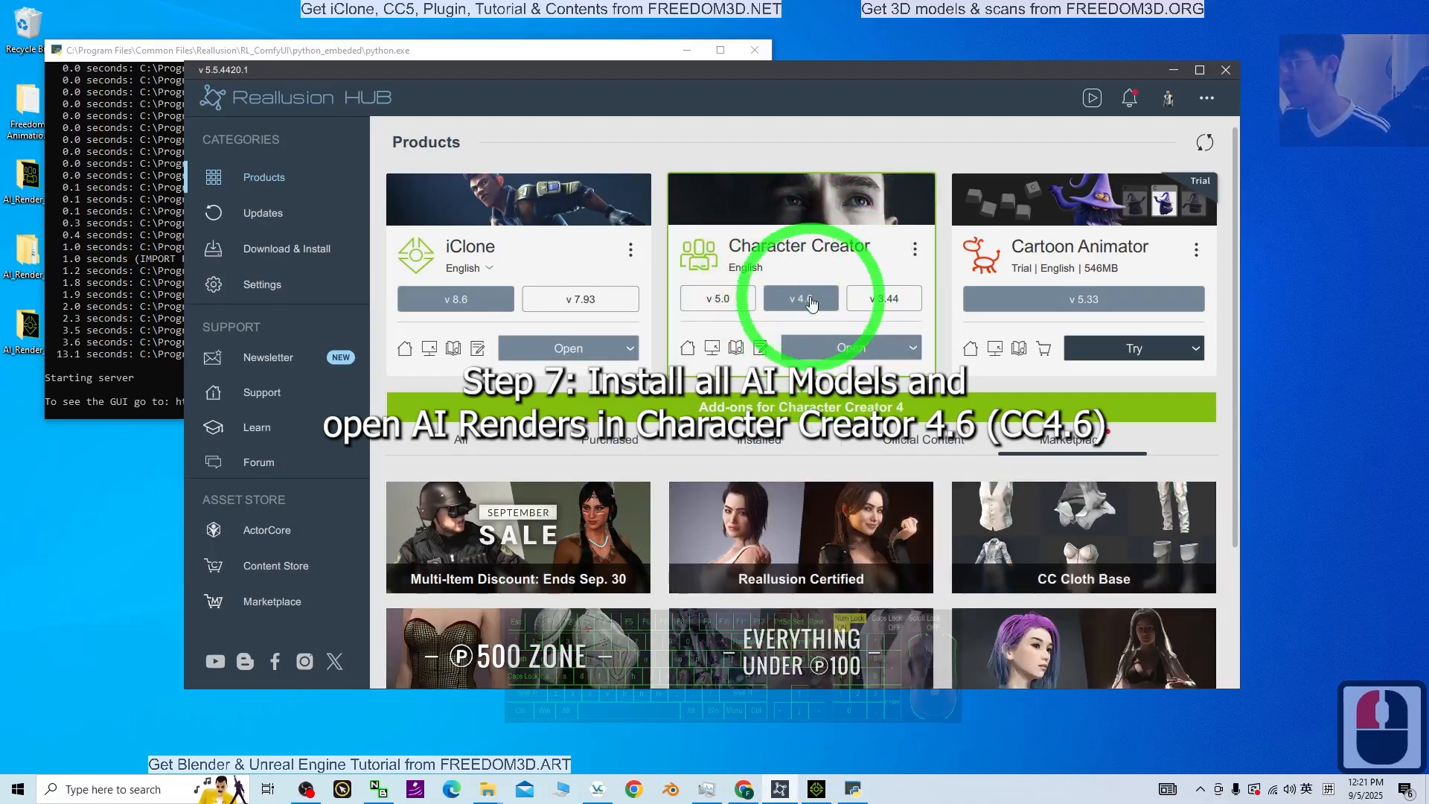
click(828, 311)
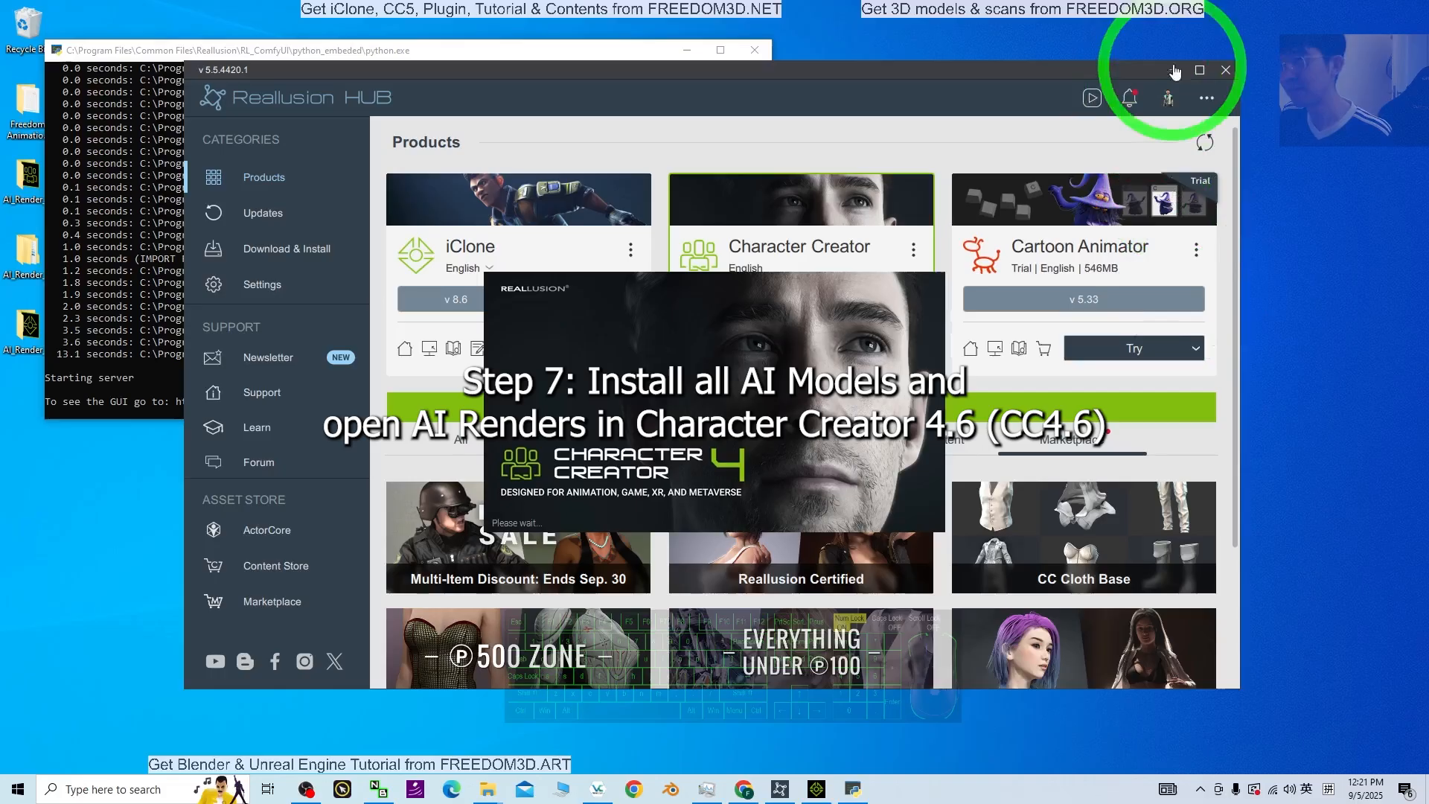
click(1175, 70)
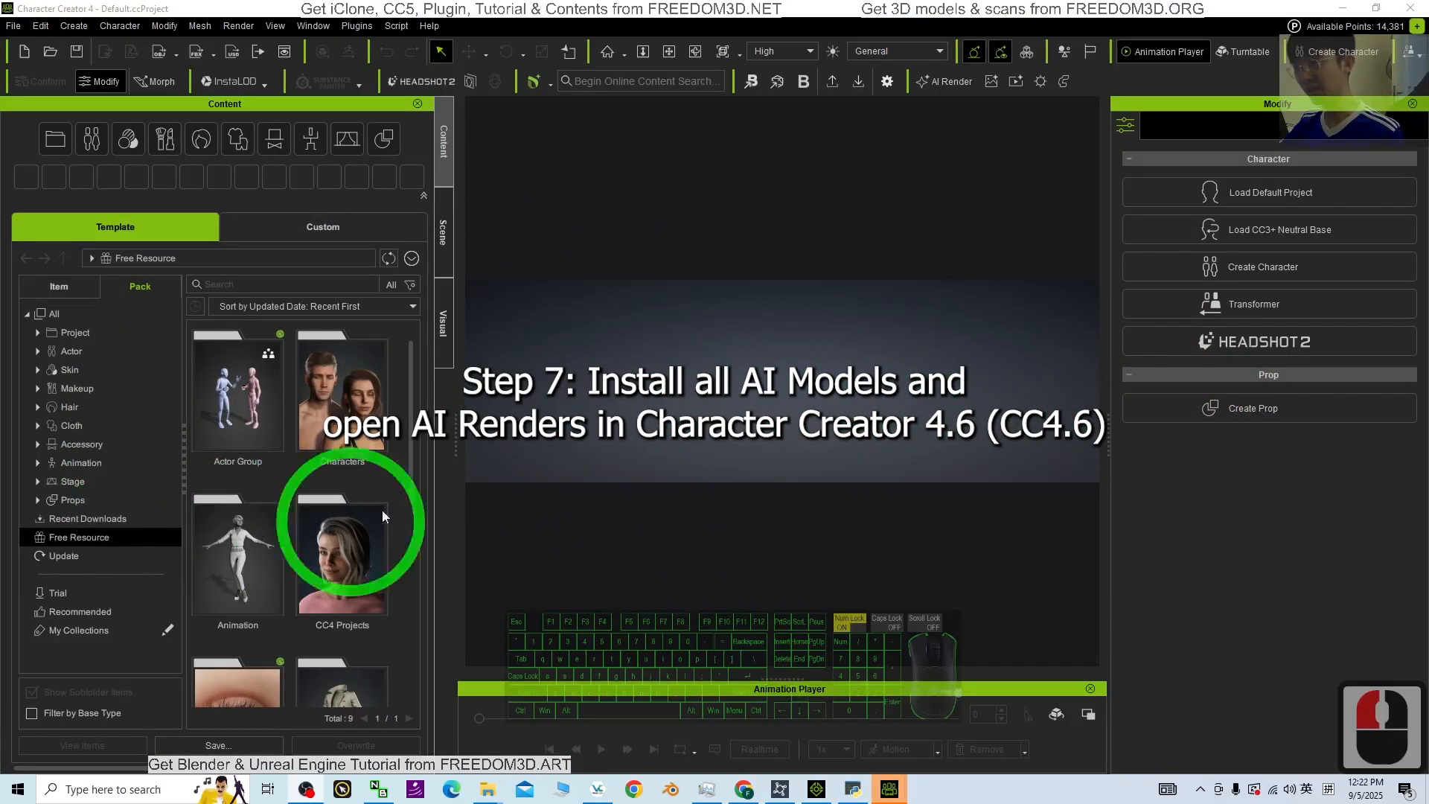
- Try to open AI Render in Character Creator, and start its connection to the local ComfyUI provided by Reallusion
click(939, 82)
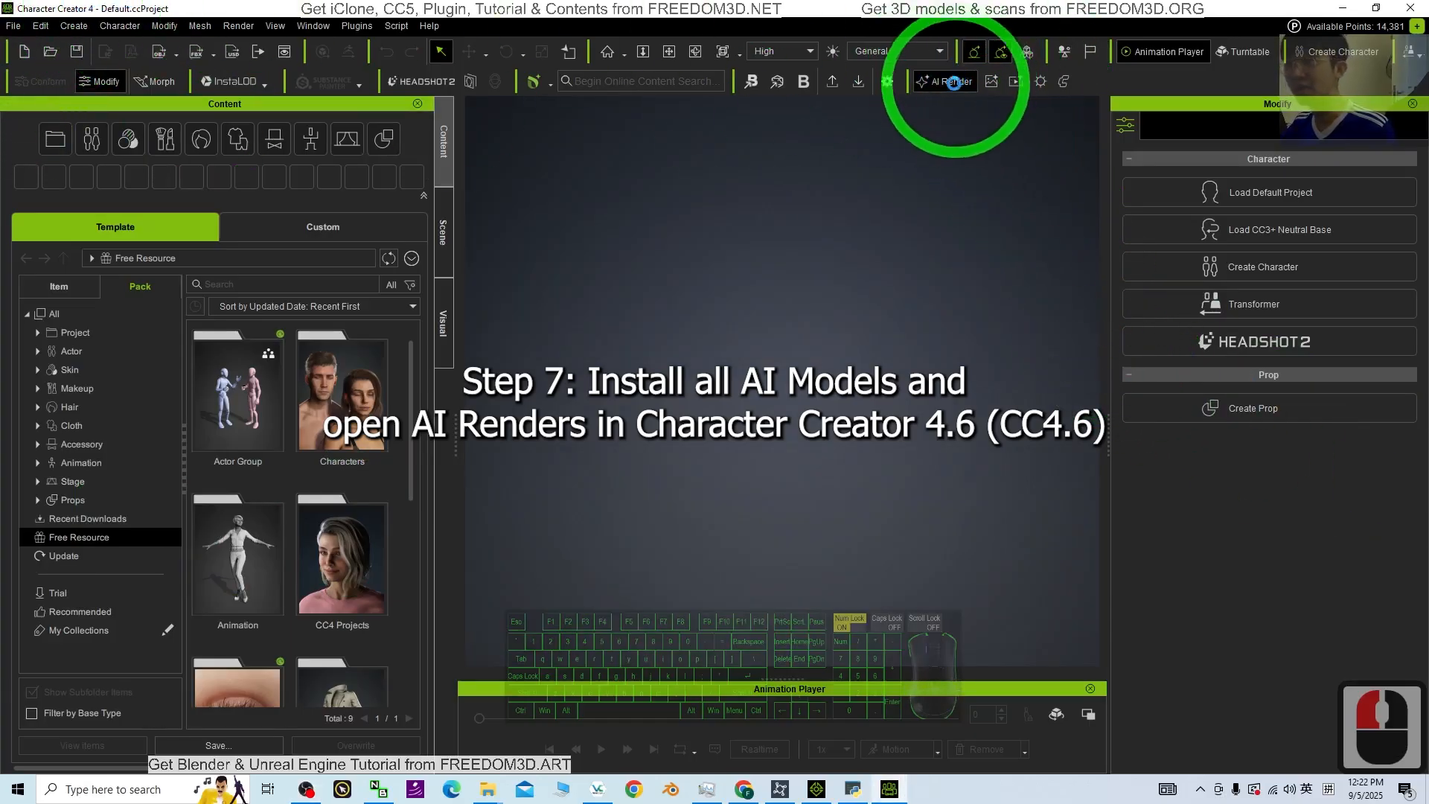
click(955, 88)
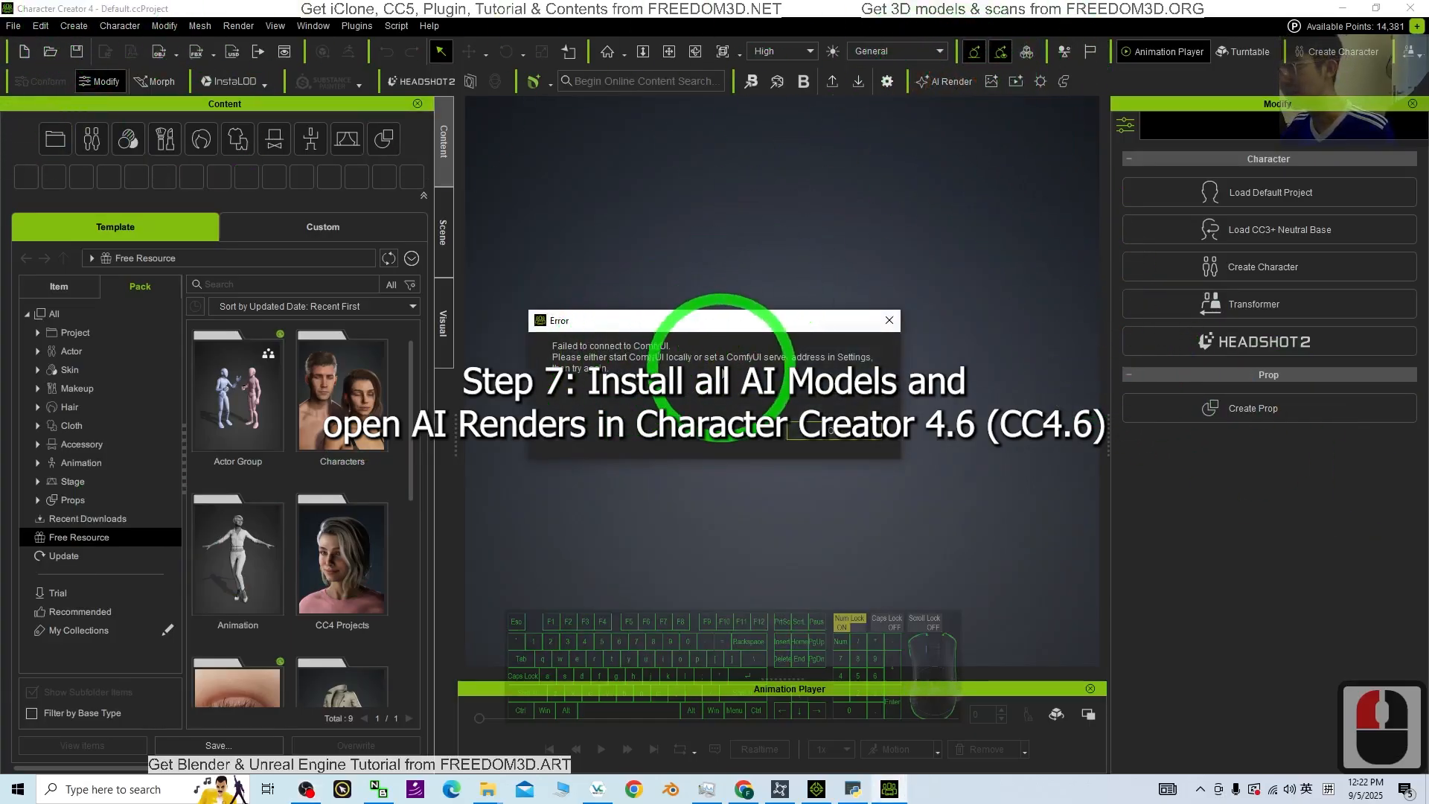
click(829, 433)
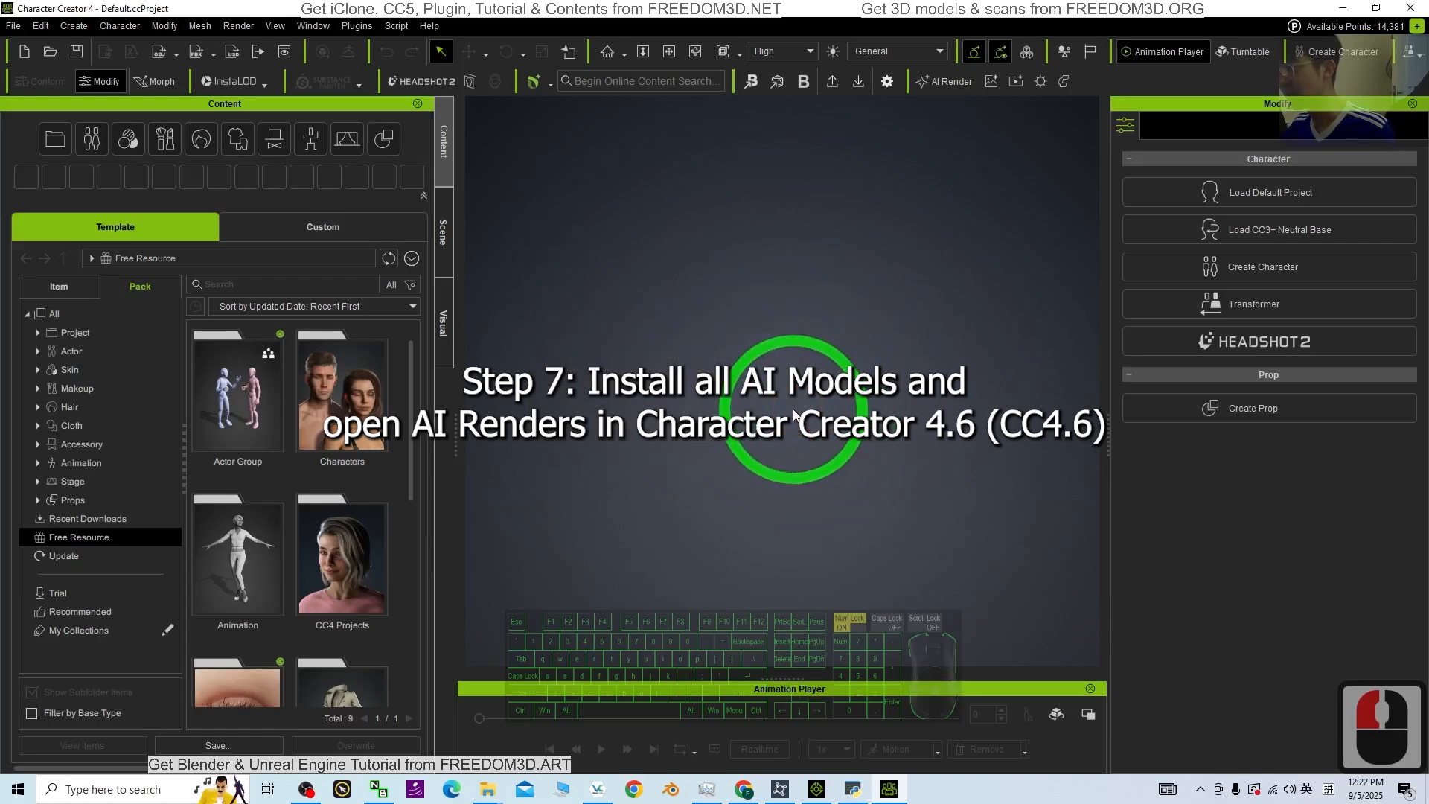
click(535, 247)
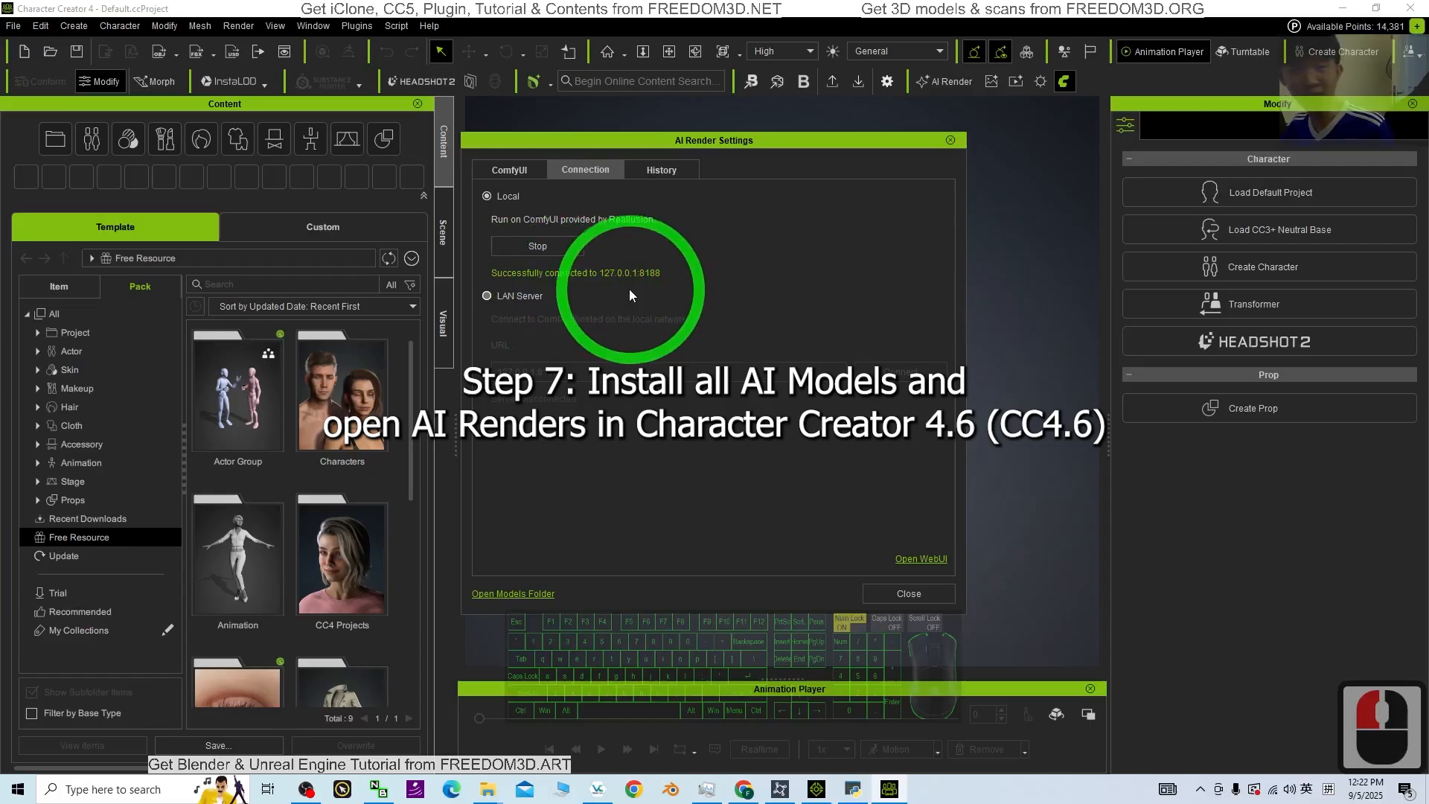
- Check the running ComfyUI server console and close the AI Render settings
click(853, 787)
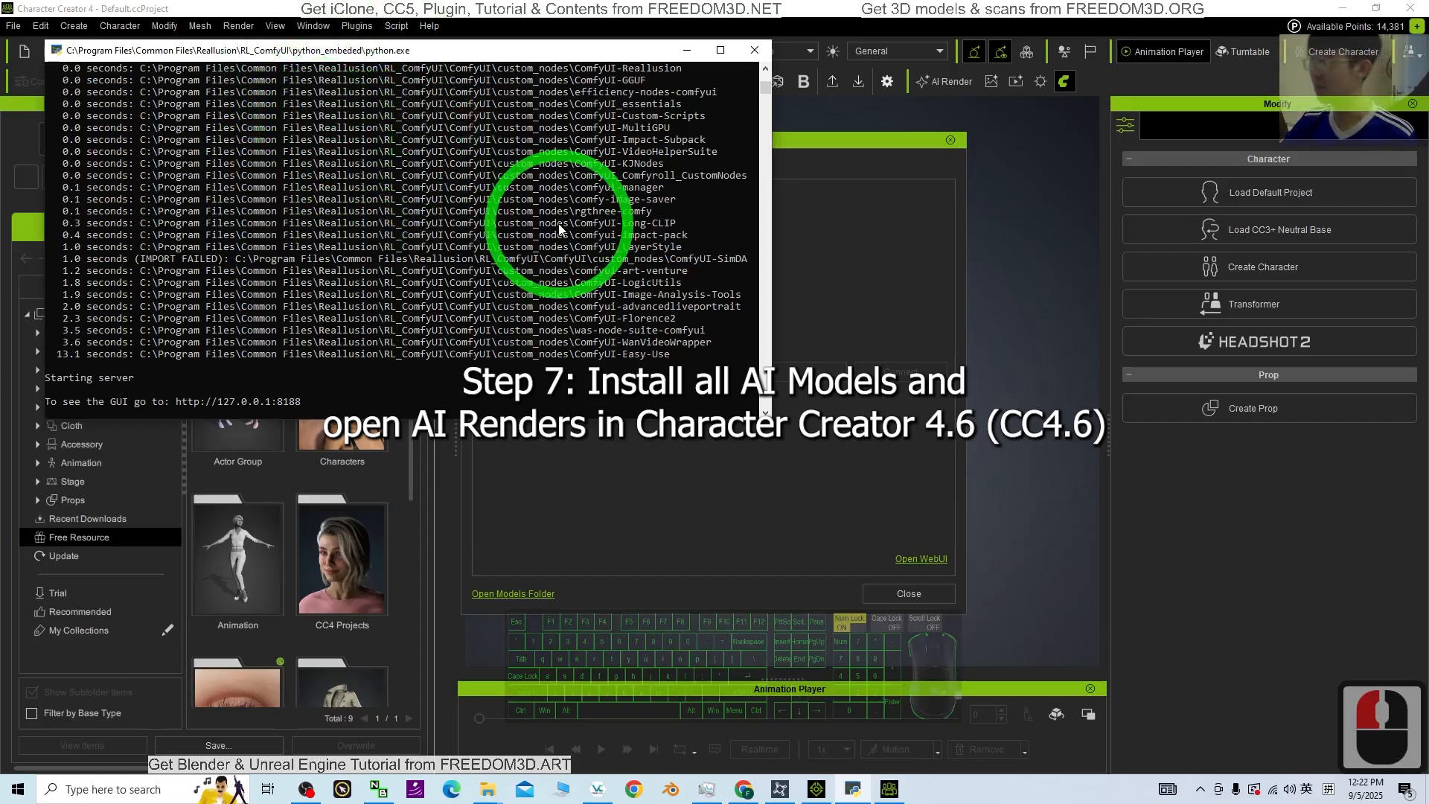
click(870, 141)
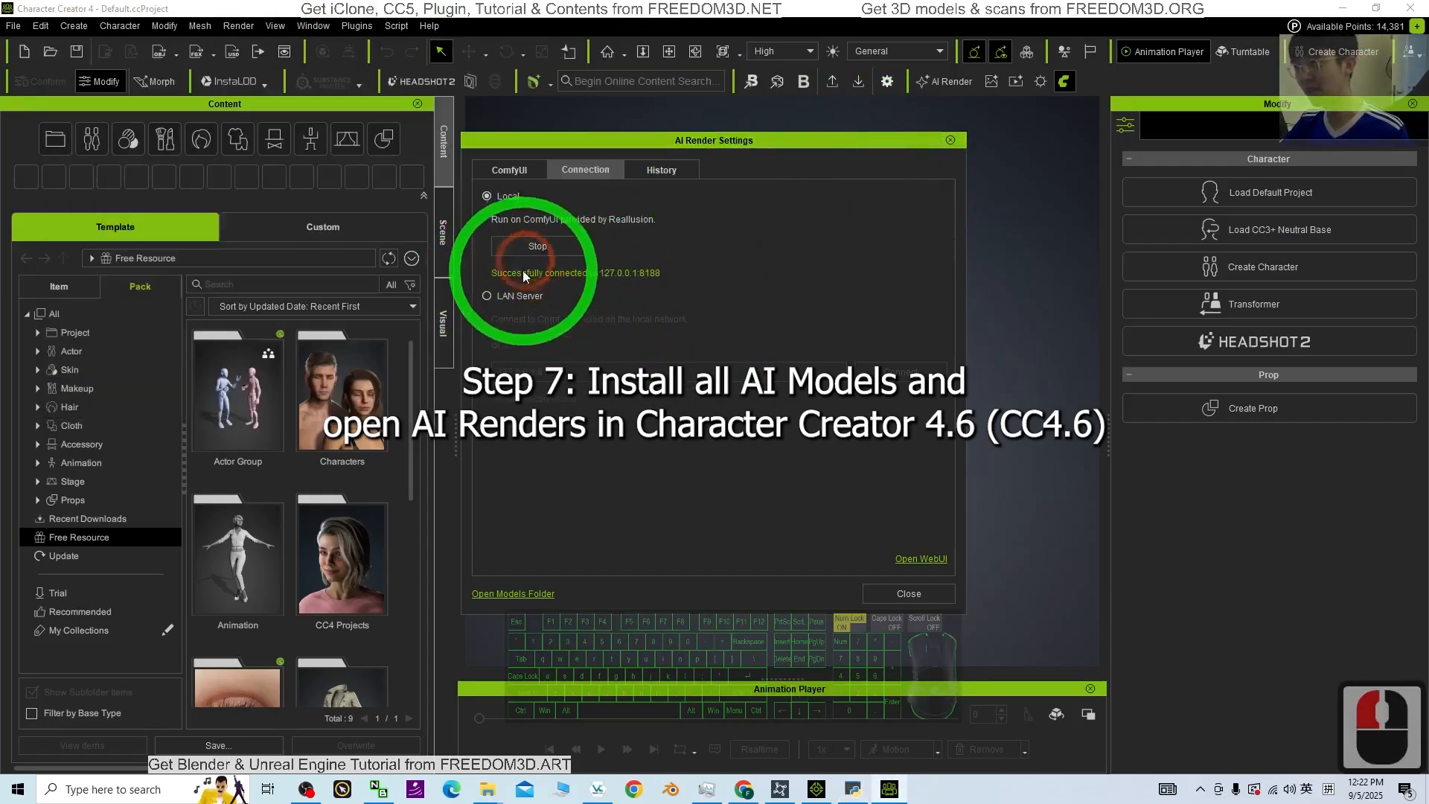
click(890, 595)
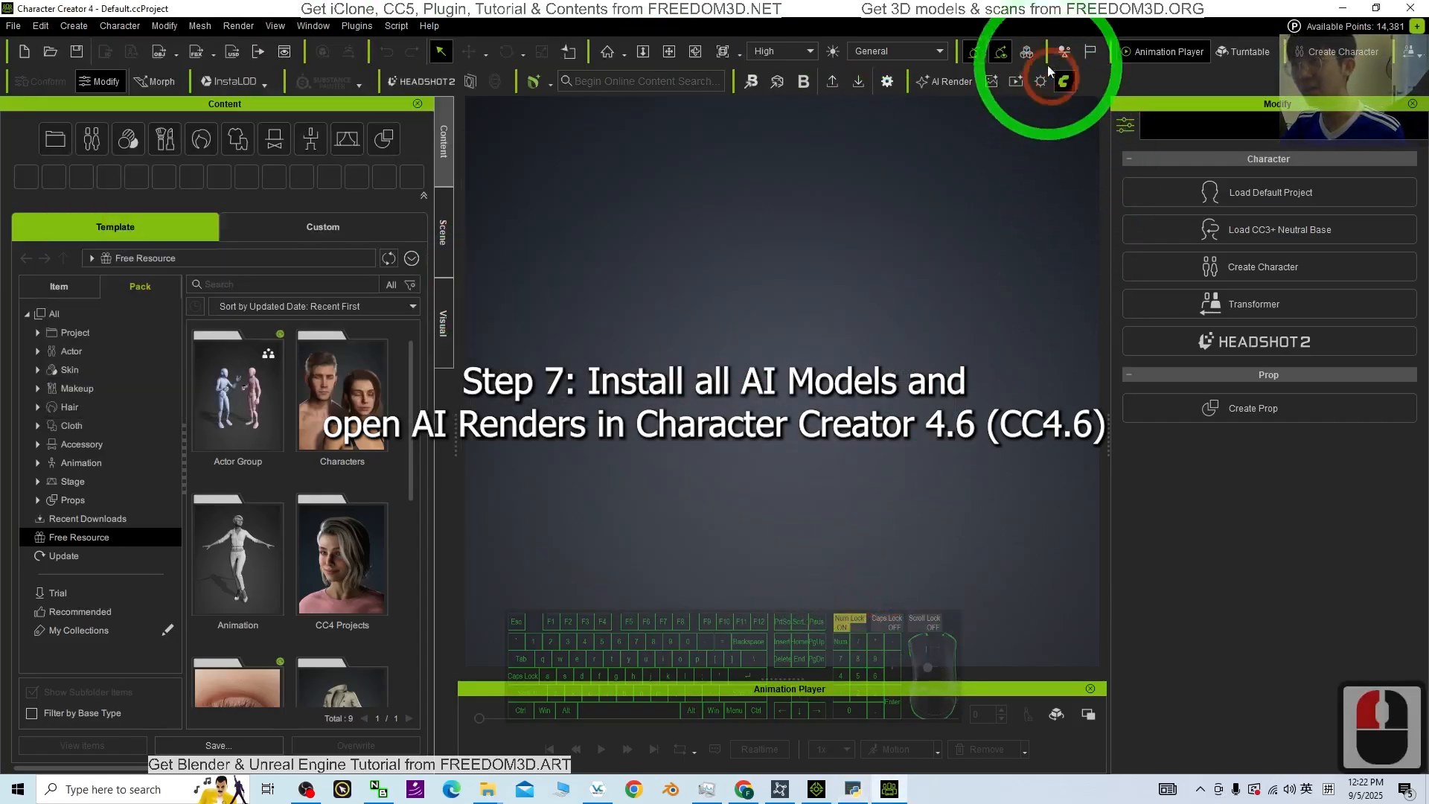
- Open AI Render in Character Creator and browse its video and image style presets, repositioning its window
click(930, 81)
scroll(807, 521, down, 20)
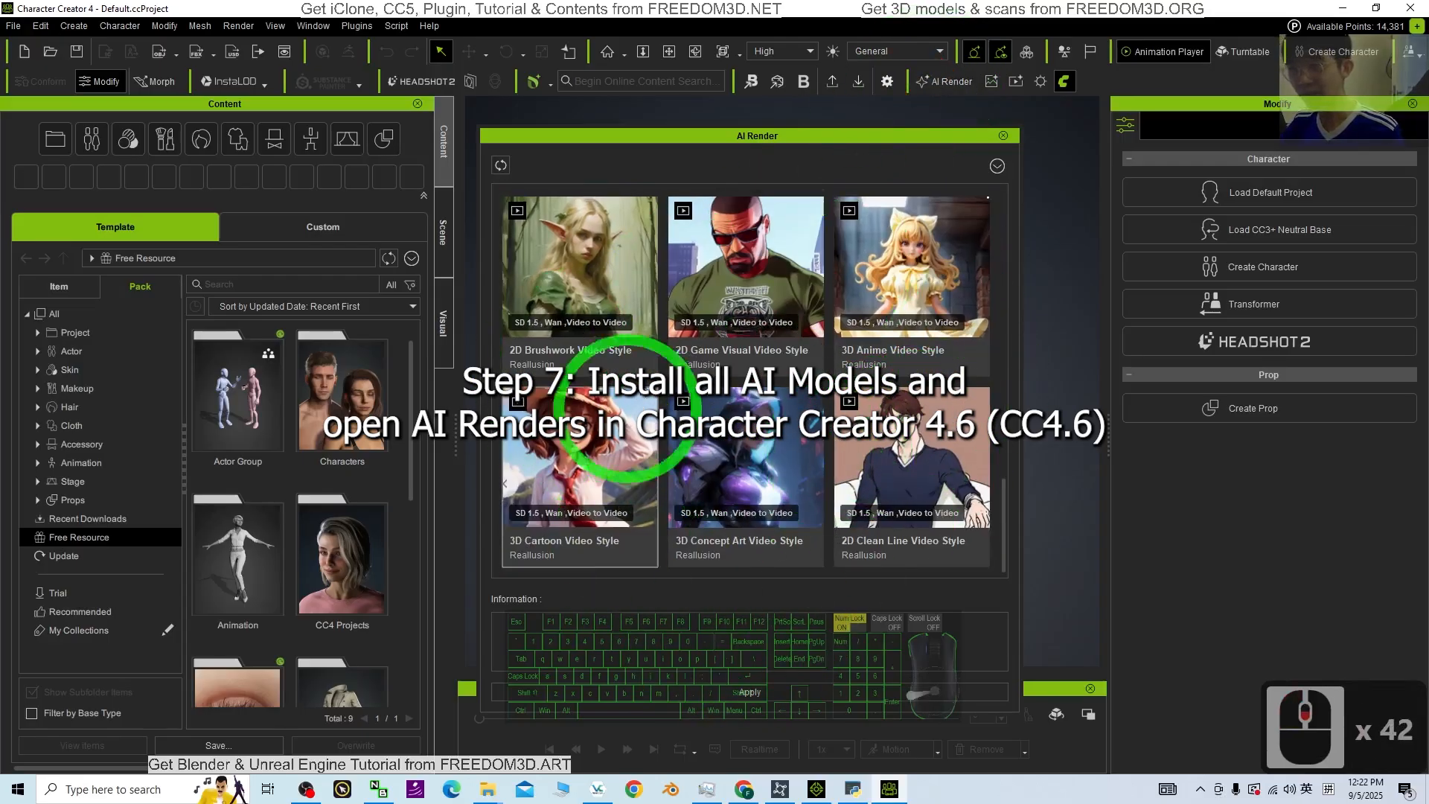
drag(784, 135, 574, 135)
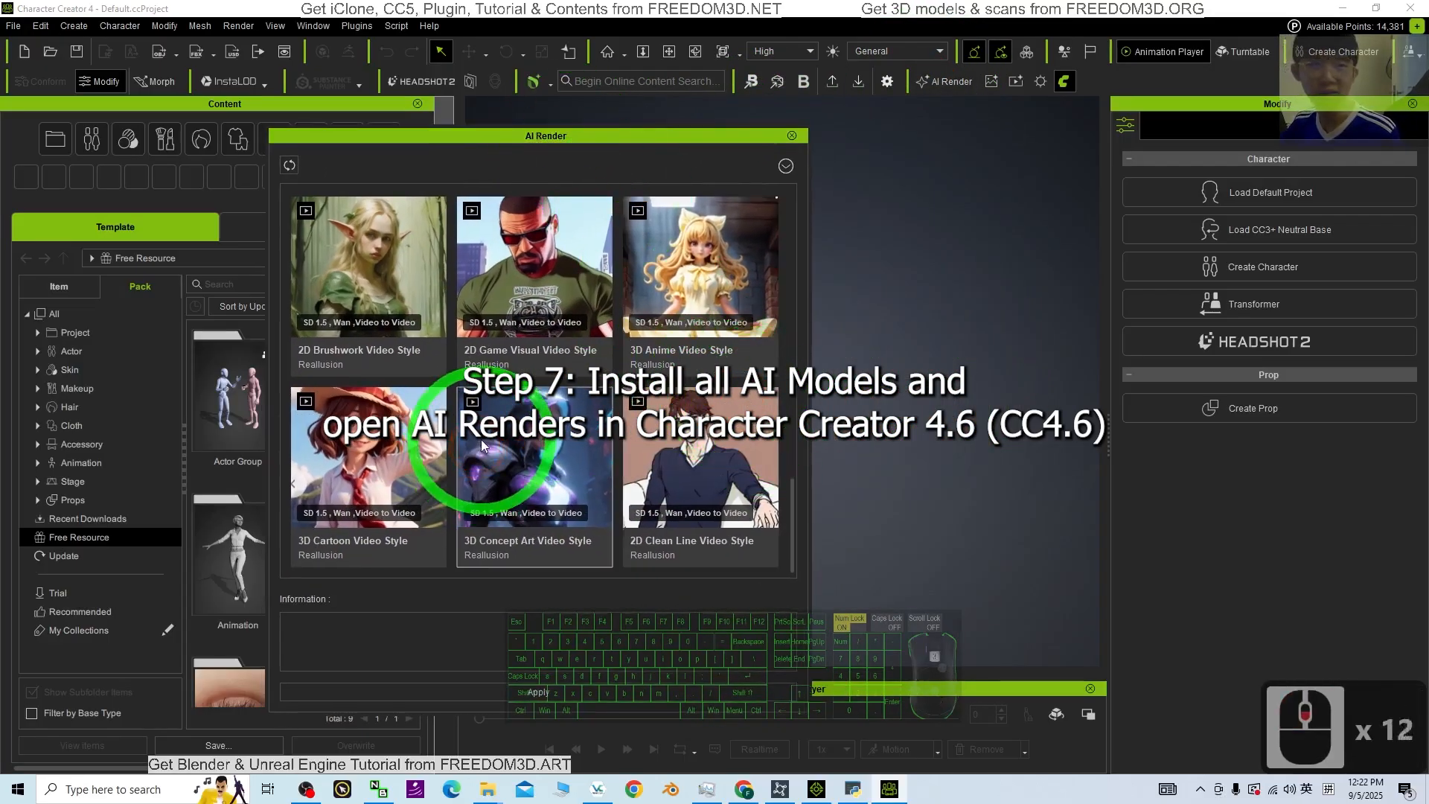
scroll(481, 439, up, 13)
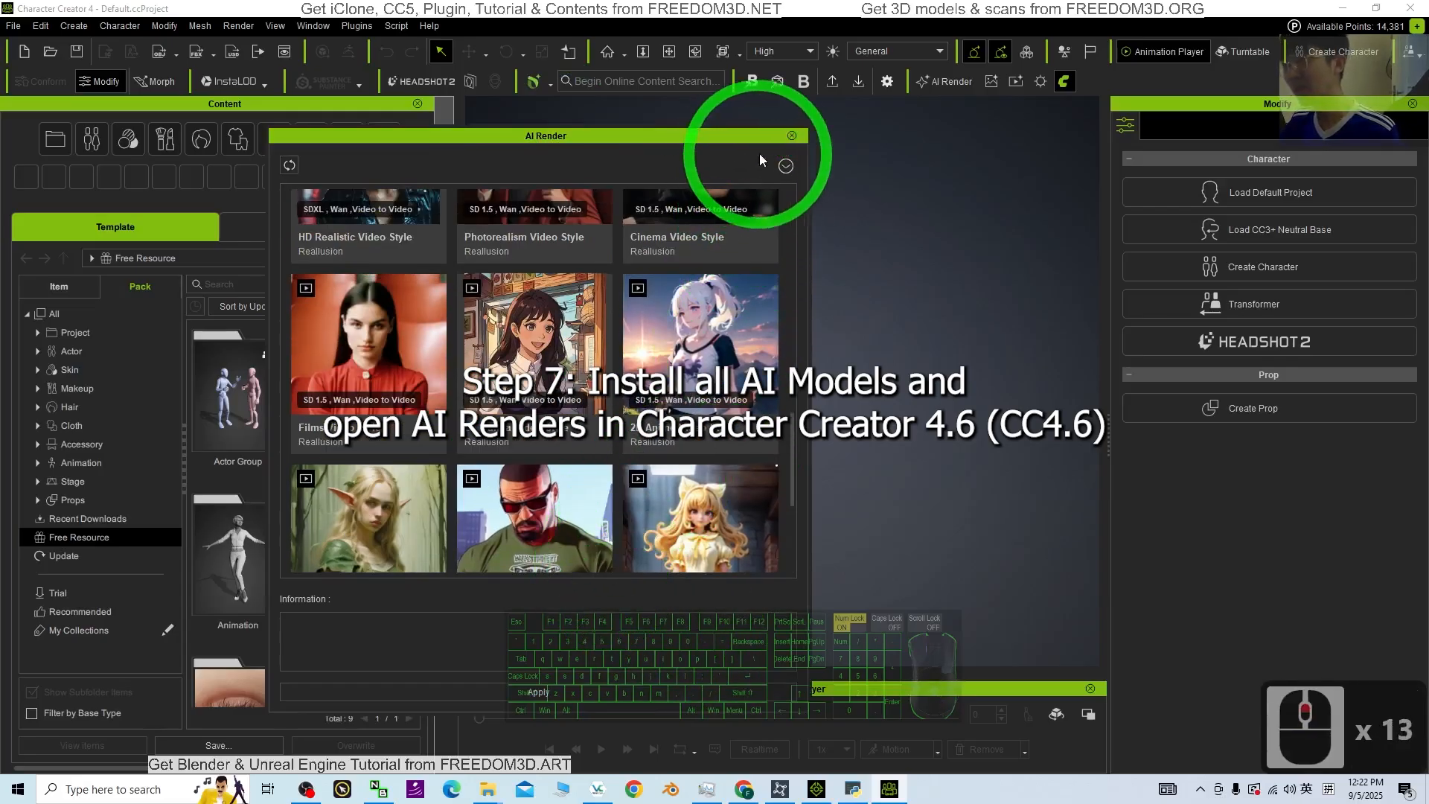
drag(749, 135, 879, 107)
scroll(670, 447, up, 18)
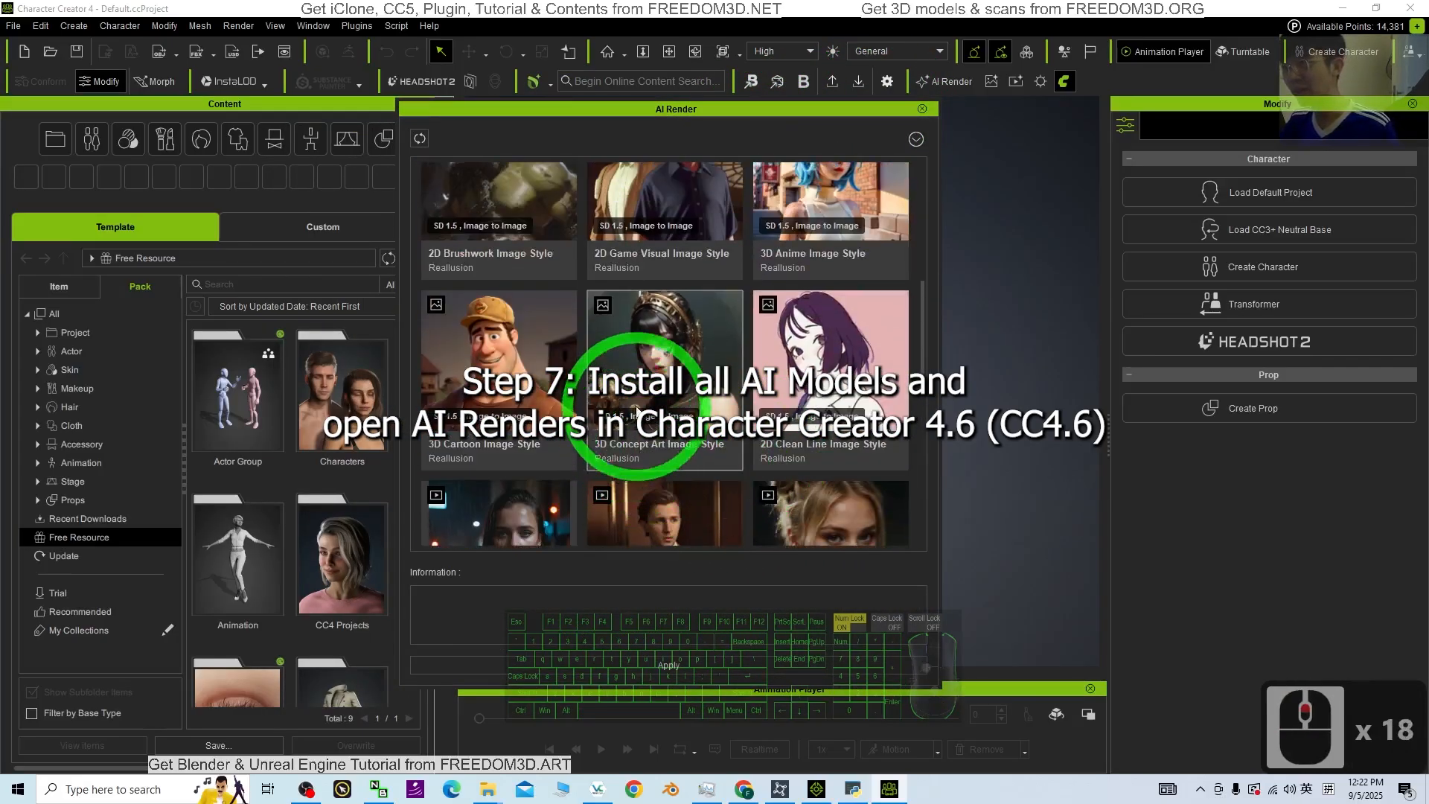
scroll(667, 399, up, 20)
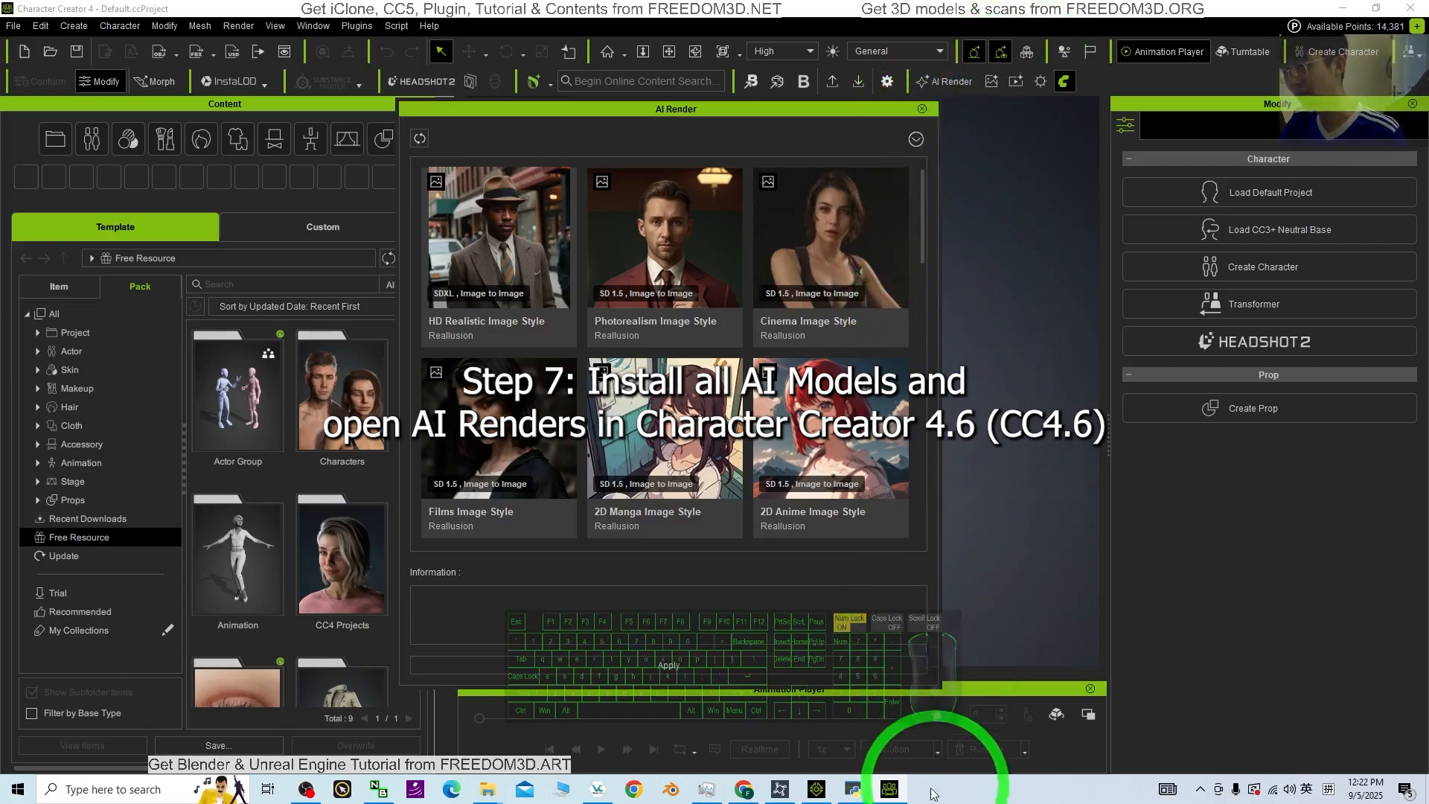
- Review the Character Creator versions in Reallusion HUB, and return to the desktop with the ComfyUI console moved toward the middle
click(782, 789)
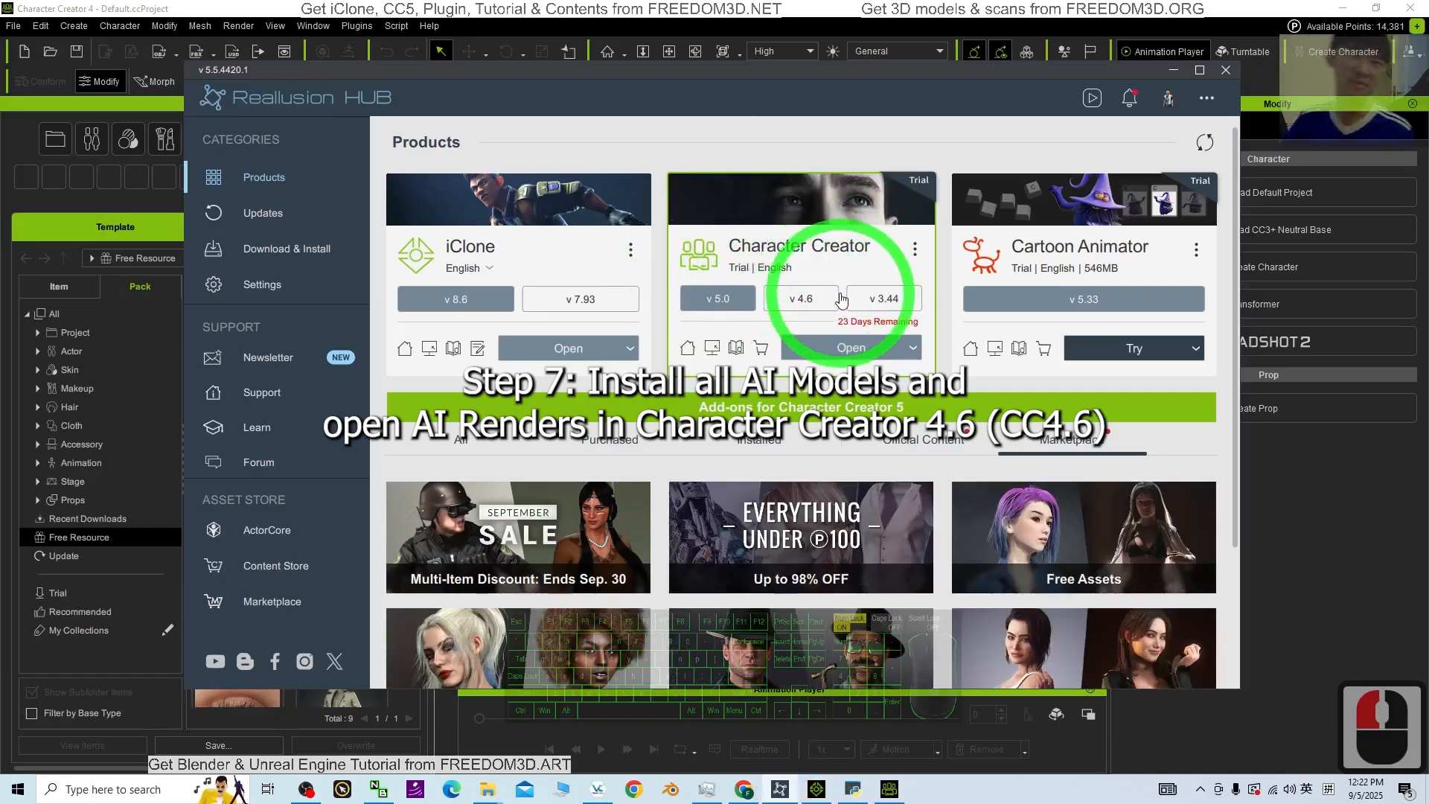
click(1173, 67)
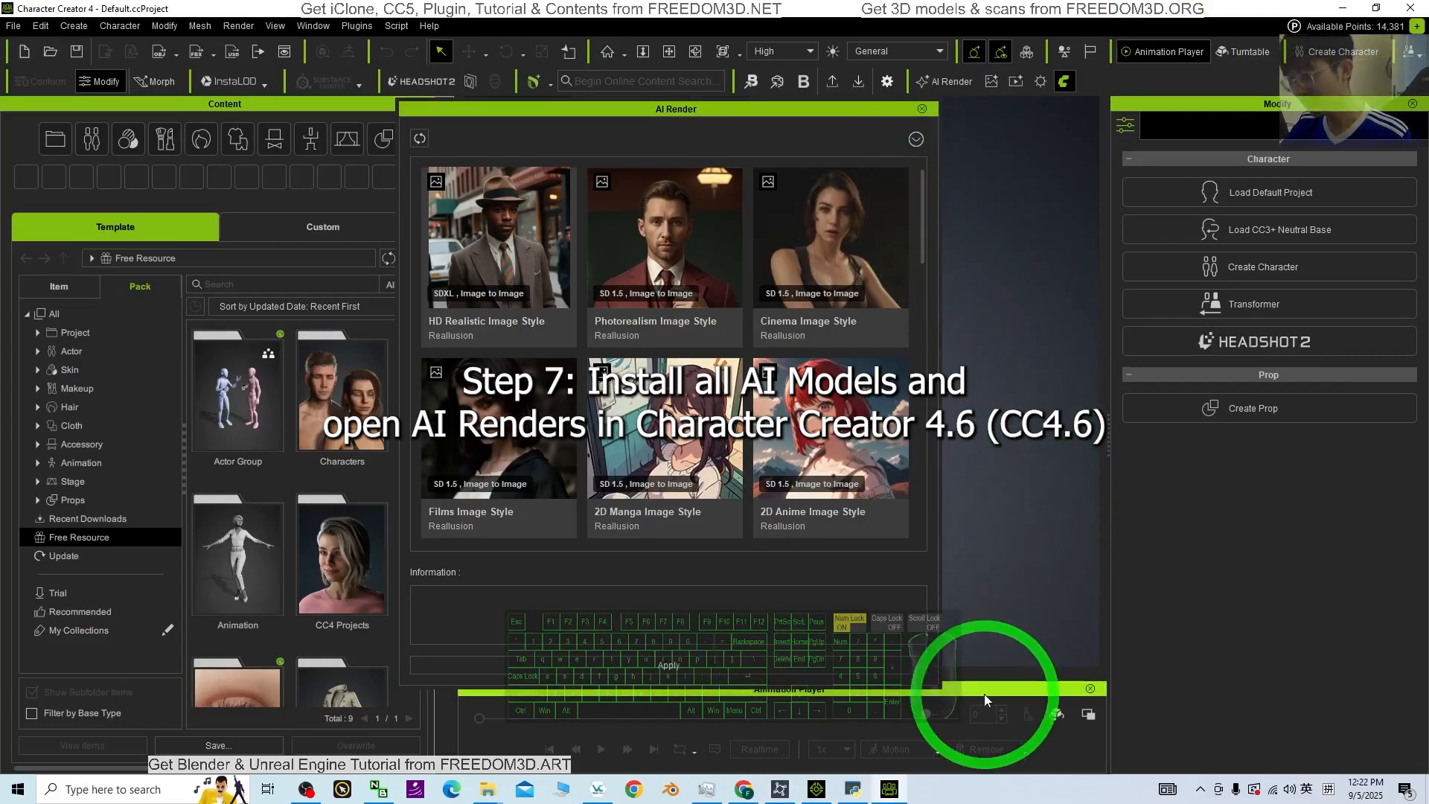
click(1344, 9)
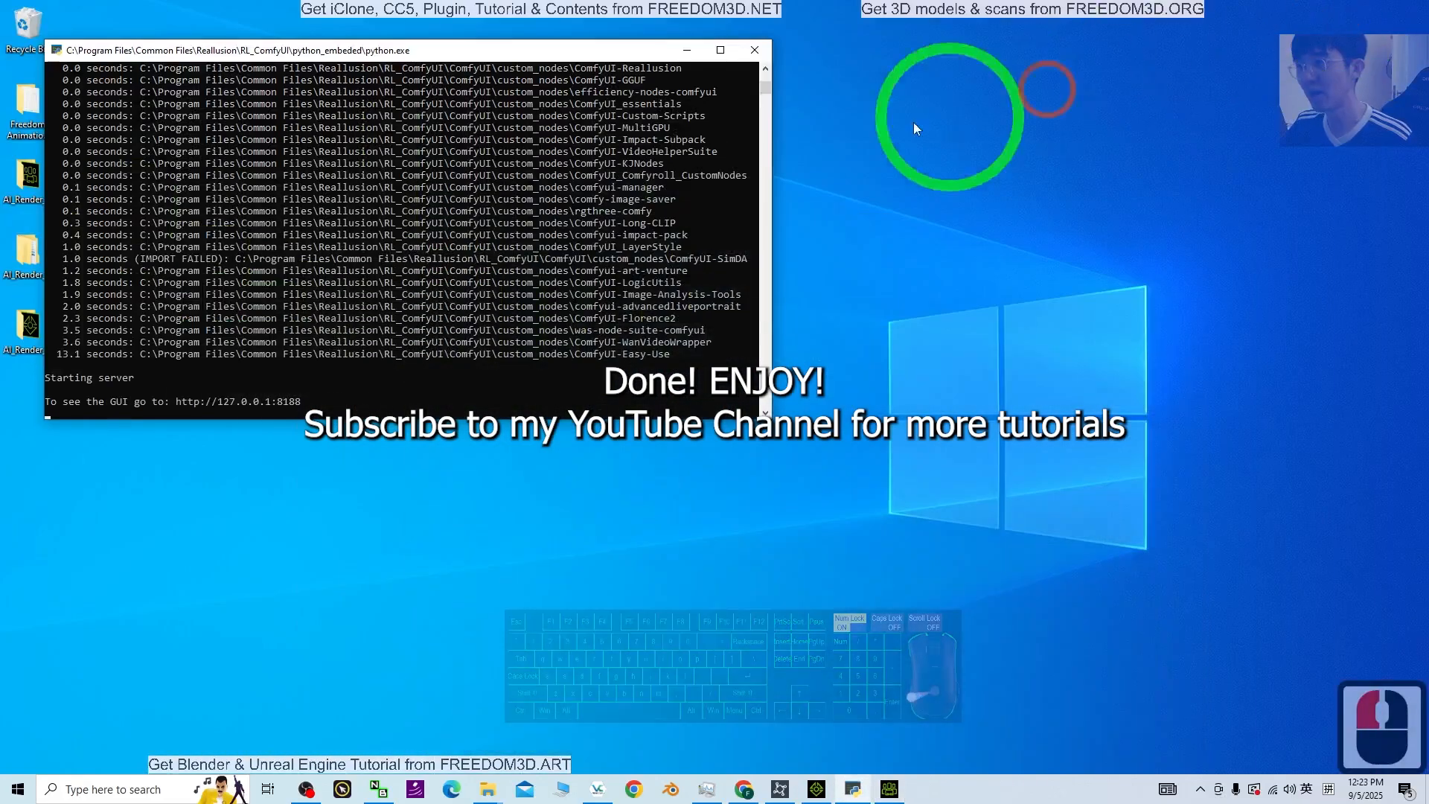
drag(591, 58, 777, 138)
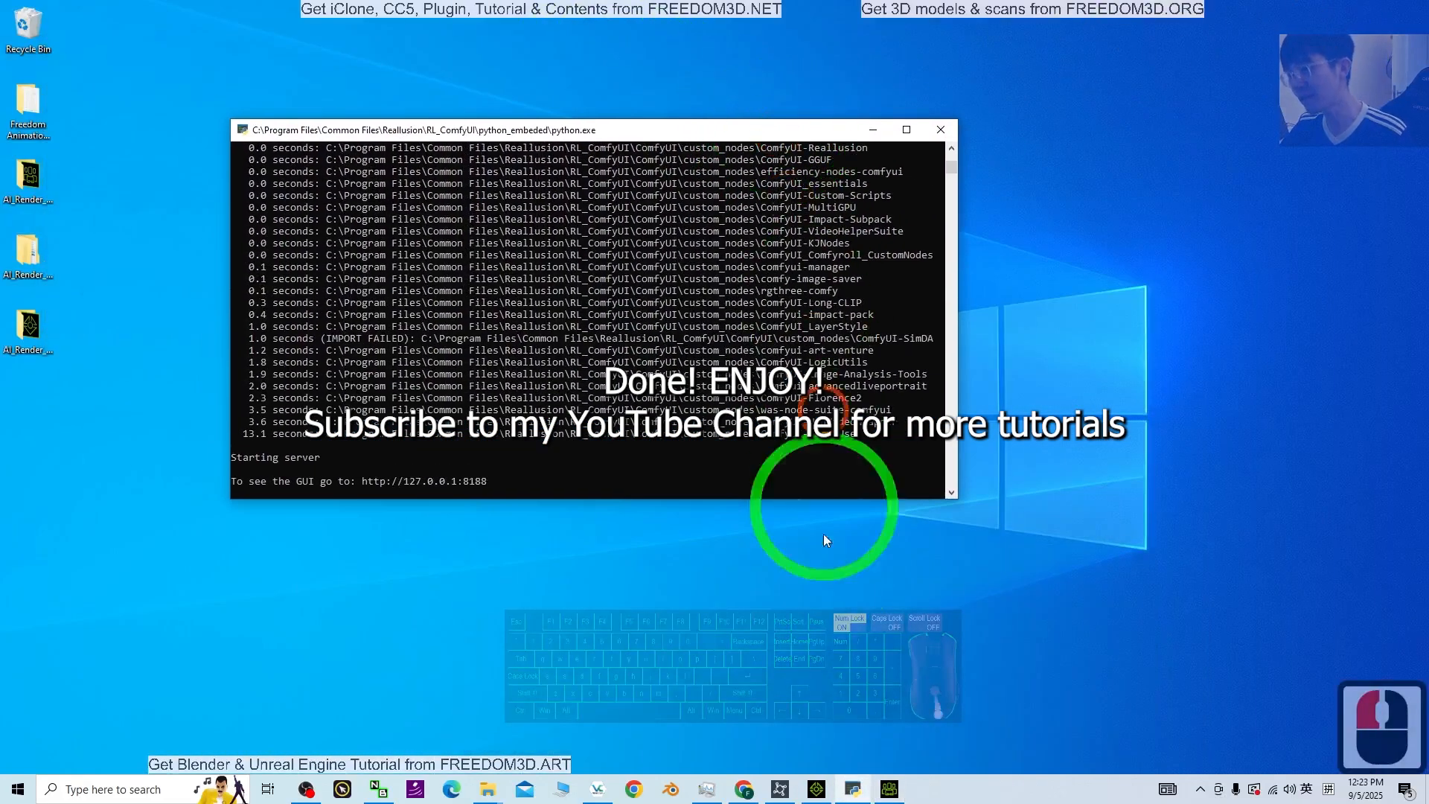
- Switch to iClone, open AI Render and browse its presets from the image styles to the video styles
click(888, 789)
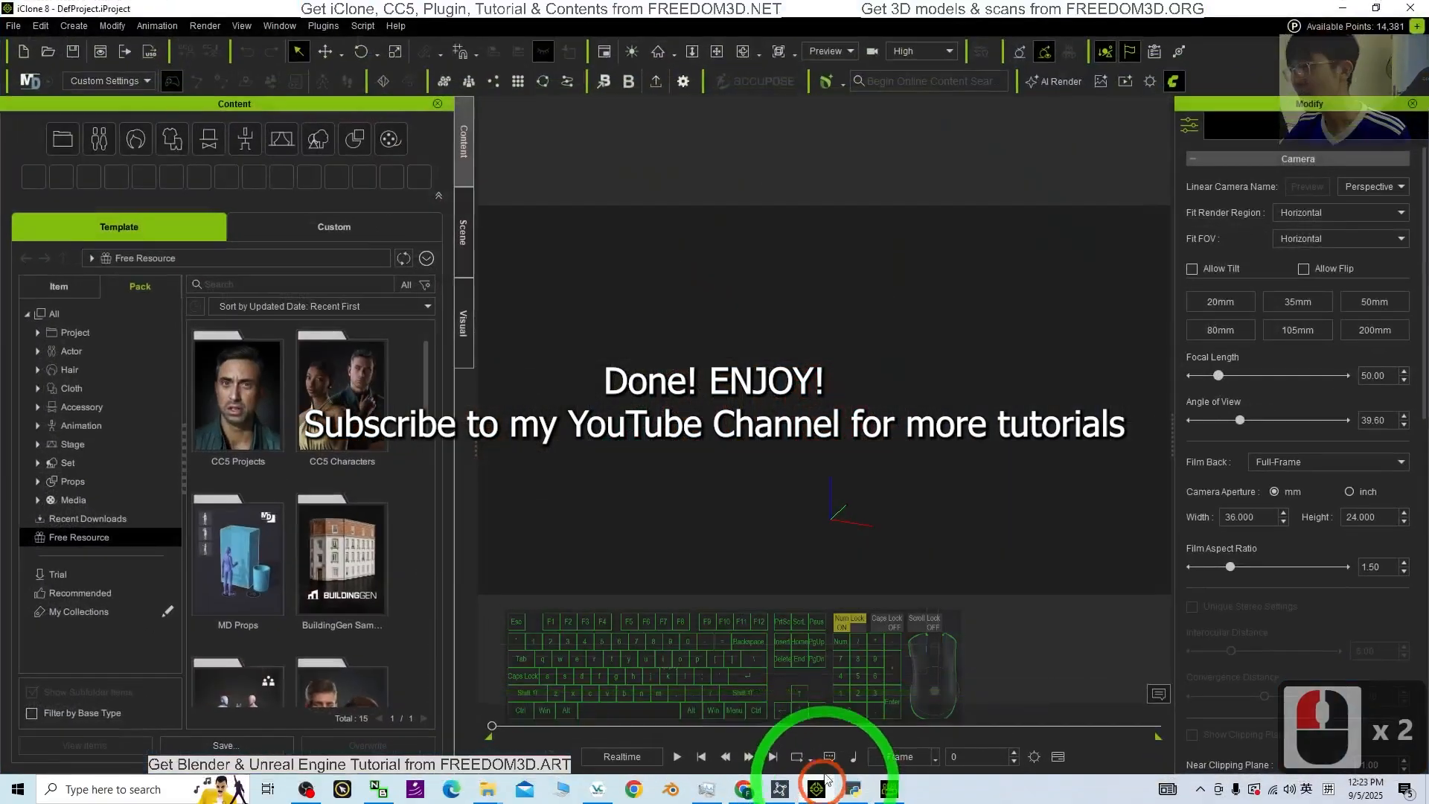
click(1054, 81)
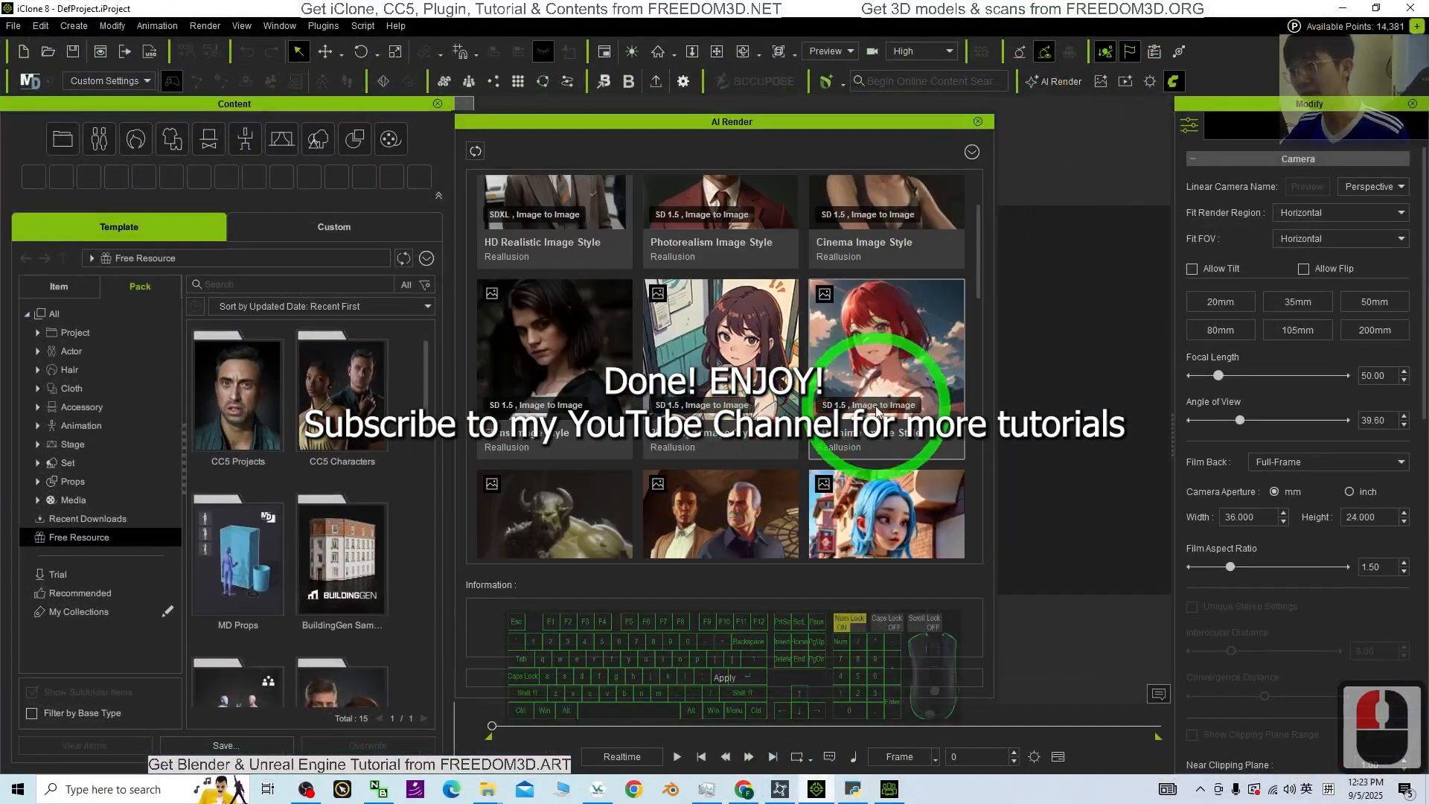
click(868, 424)
click(861, 441)
scroll(863, 447, down, 20)
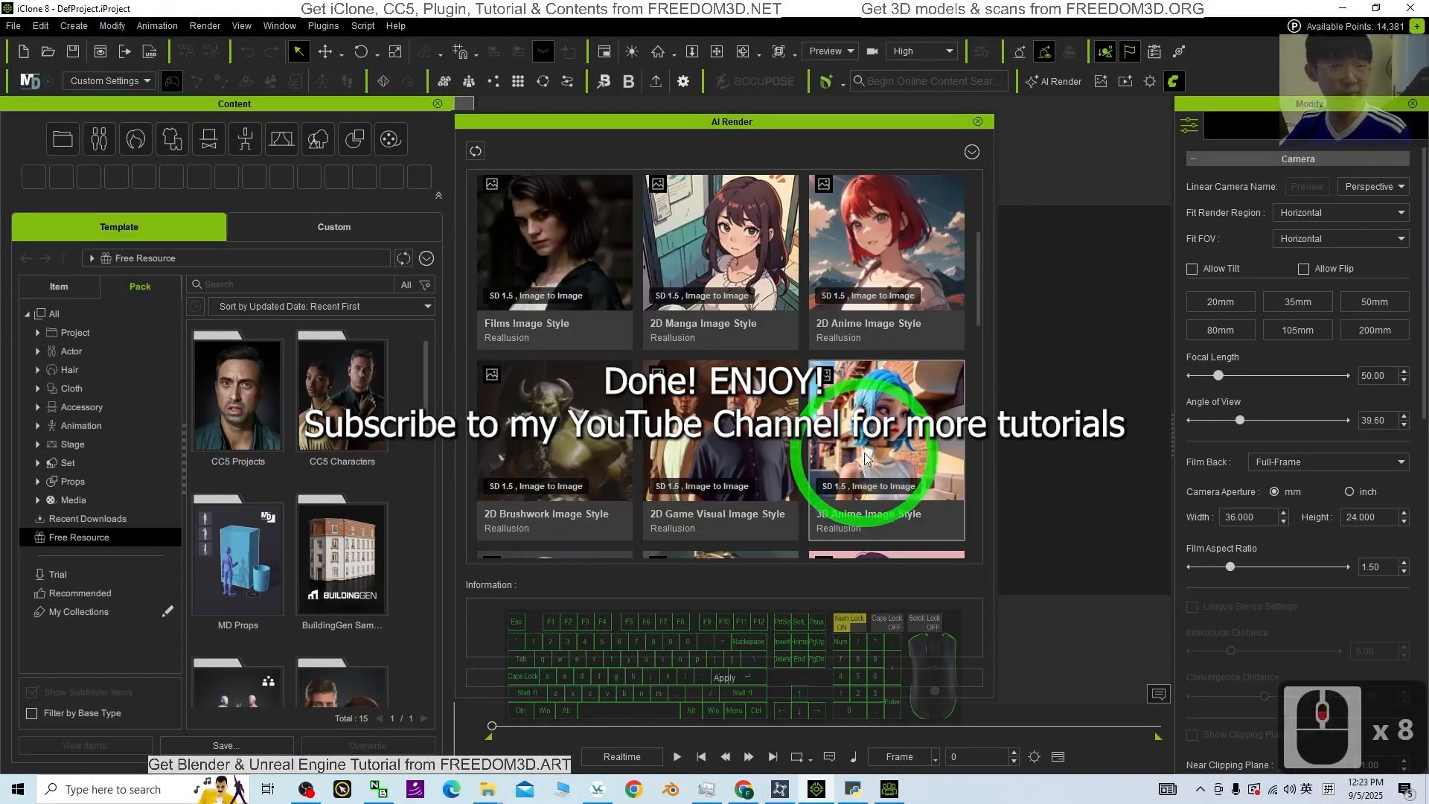
scroll(867, 458, down, 15)
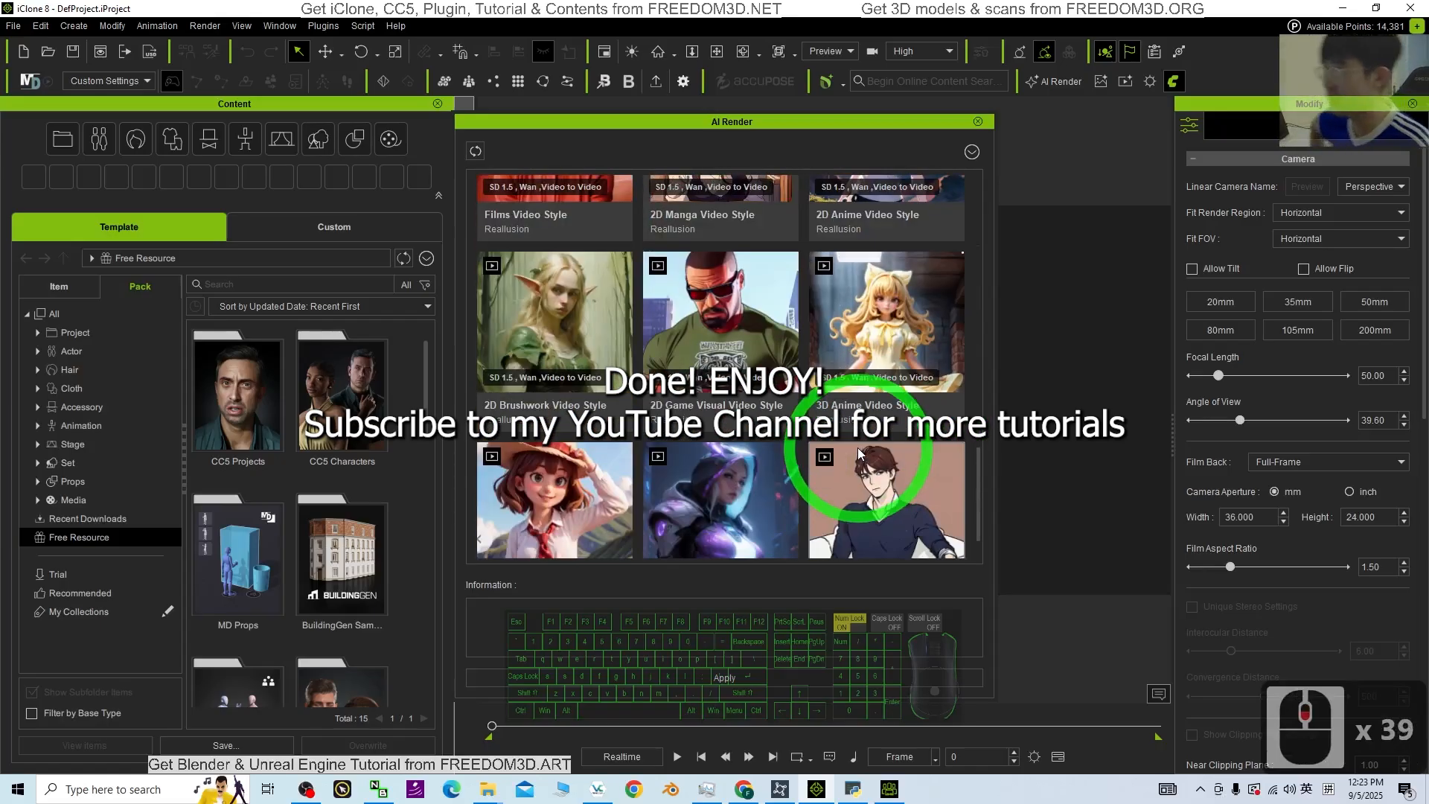